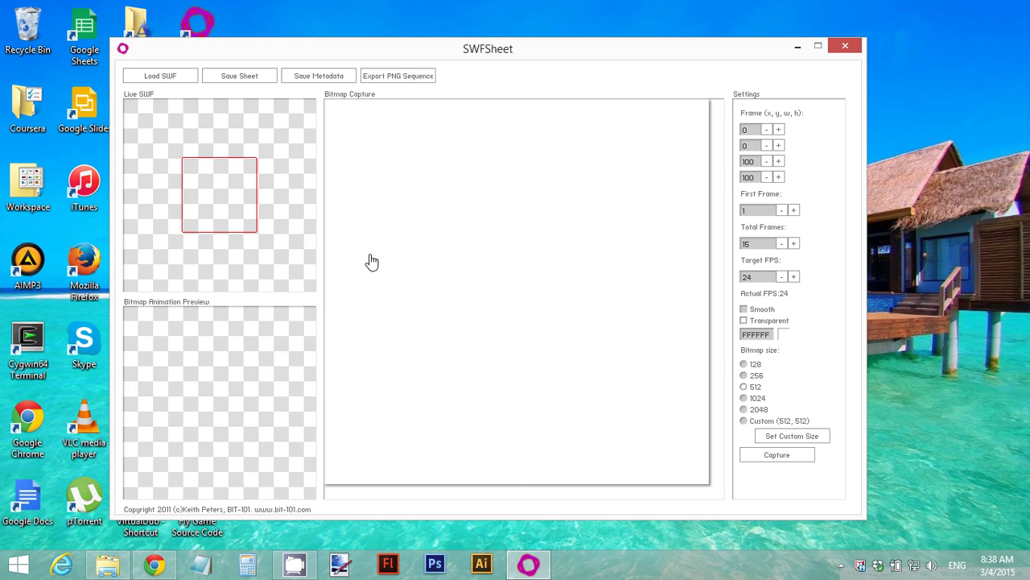
Load the fly_animation SWF file from the Fly Game Assets folder on the desktop
click(165, 76)
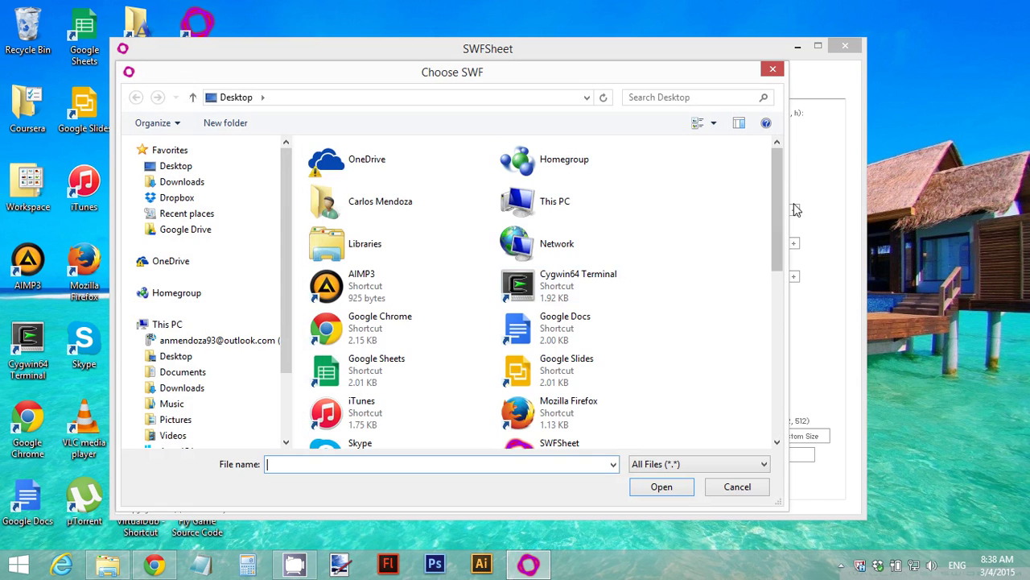
drag(779, 191, 780, 300)
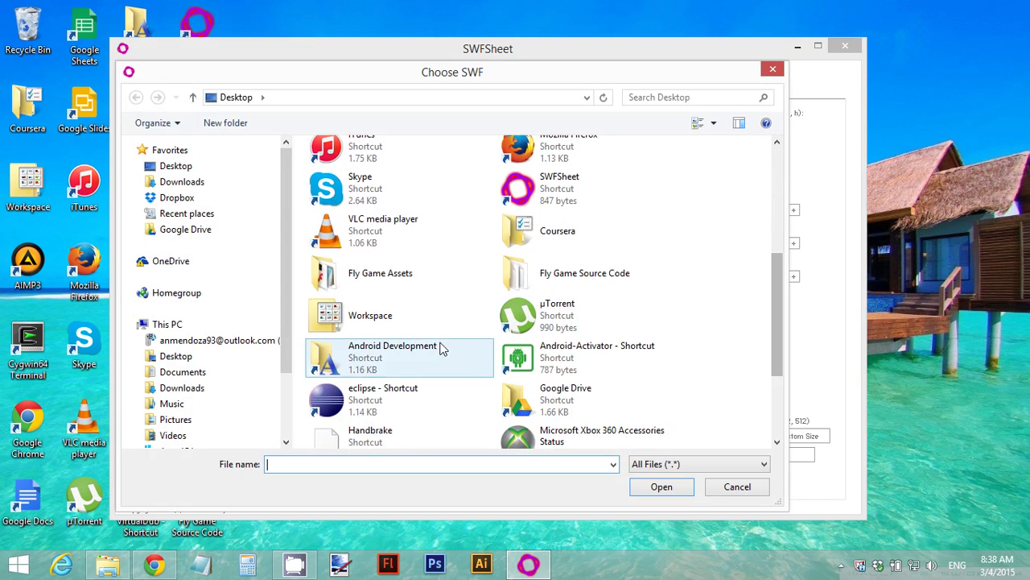
double_click(370, 278)
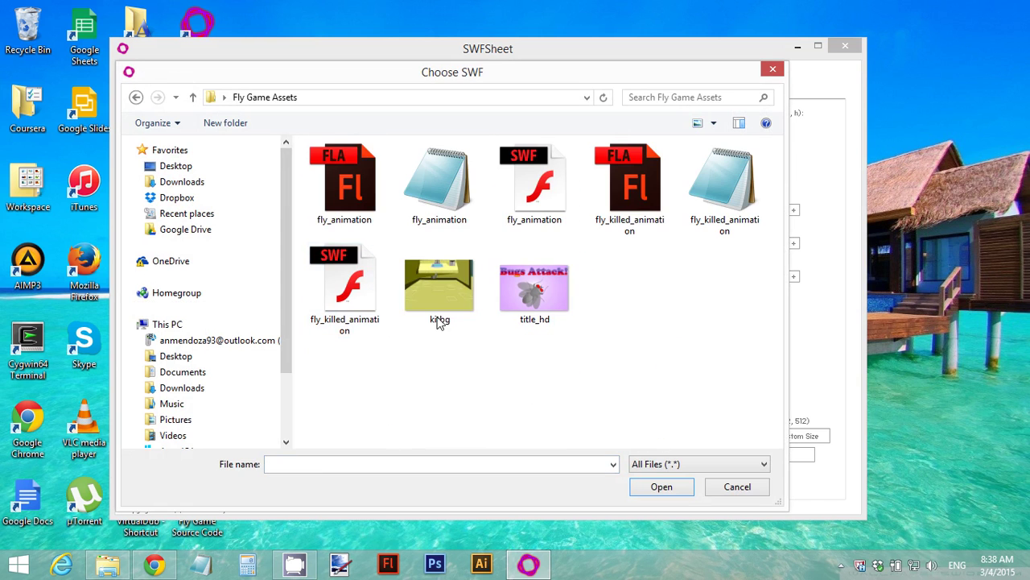
click(529, 191)
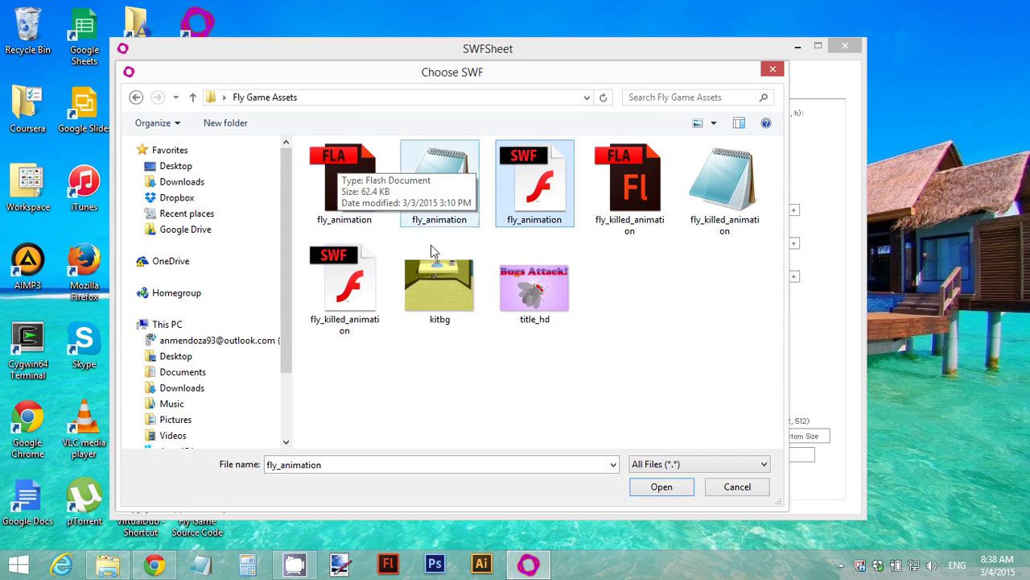
click(658, 490)
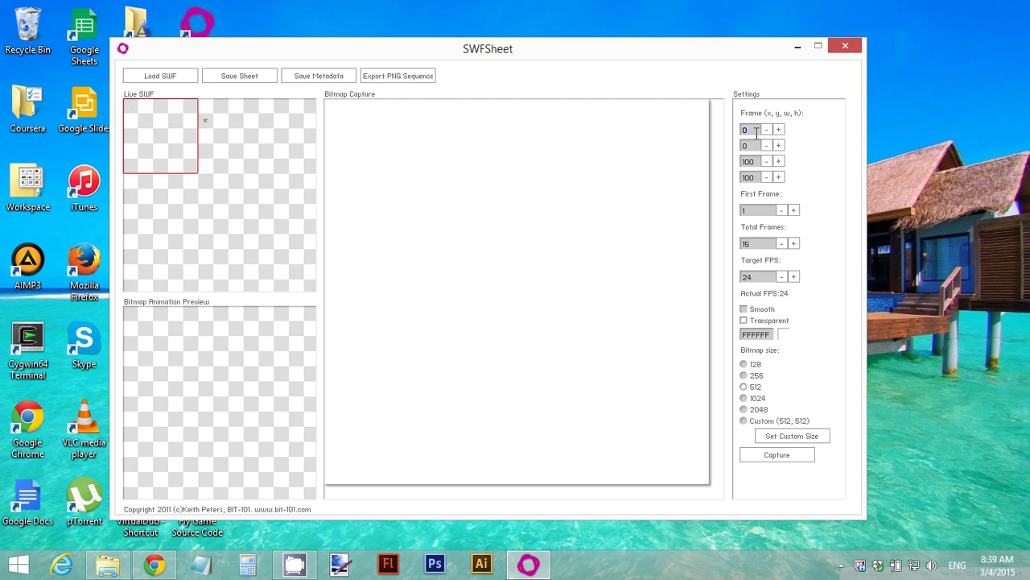
Set the capture frame's x position to 70
text(50)
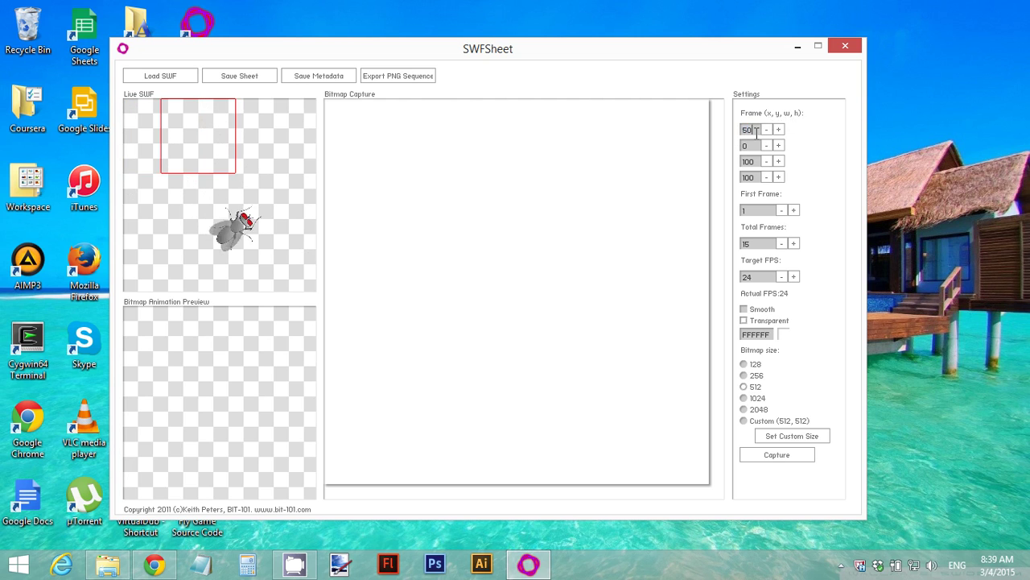
key(BackSpace)
key(BackSpace)
text(700)
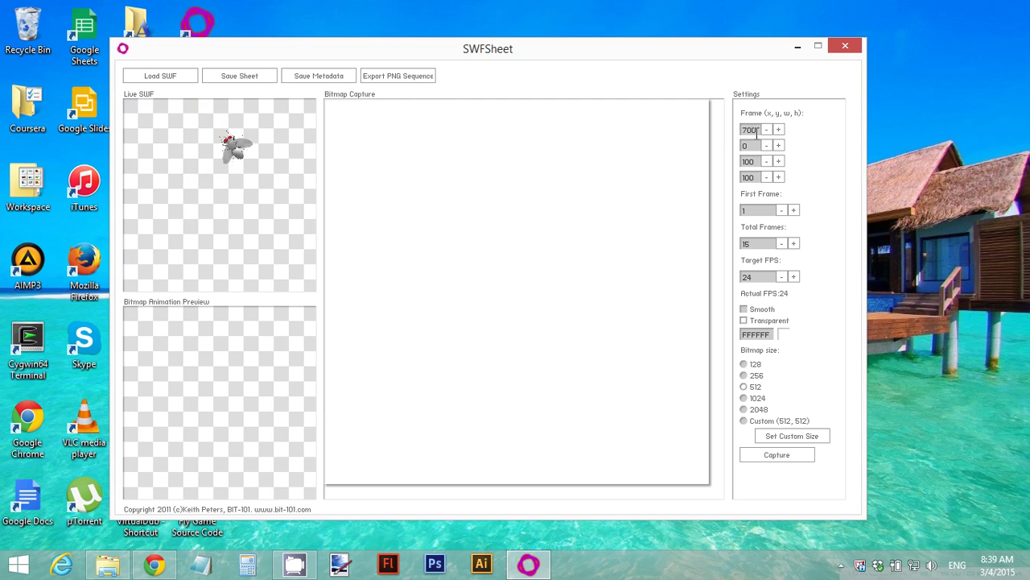
key(BackSpace)
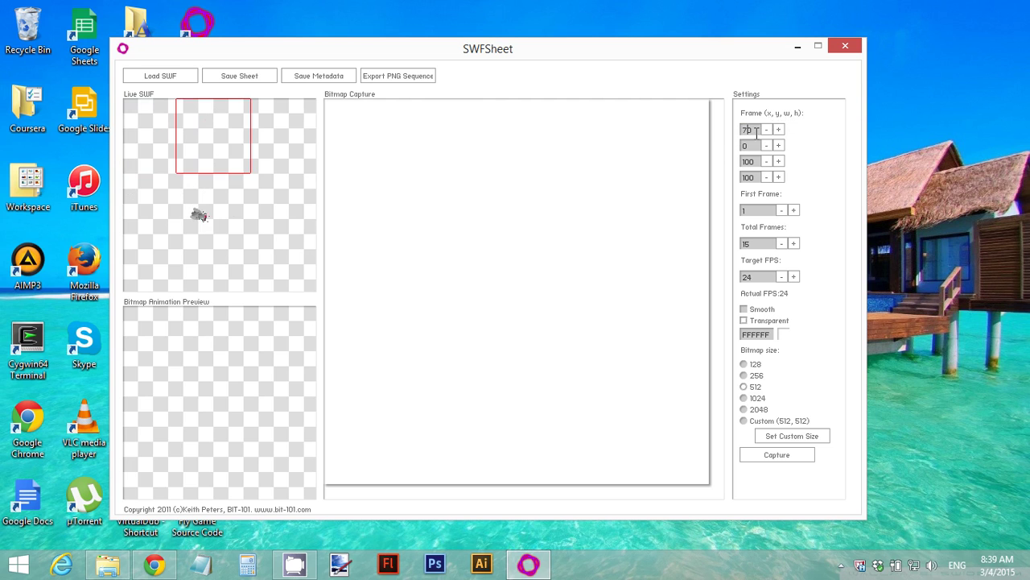
Set the capture frame's y position to 20 so it starts just above the fly's path
click(744, 146)
text(50)
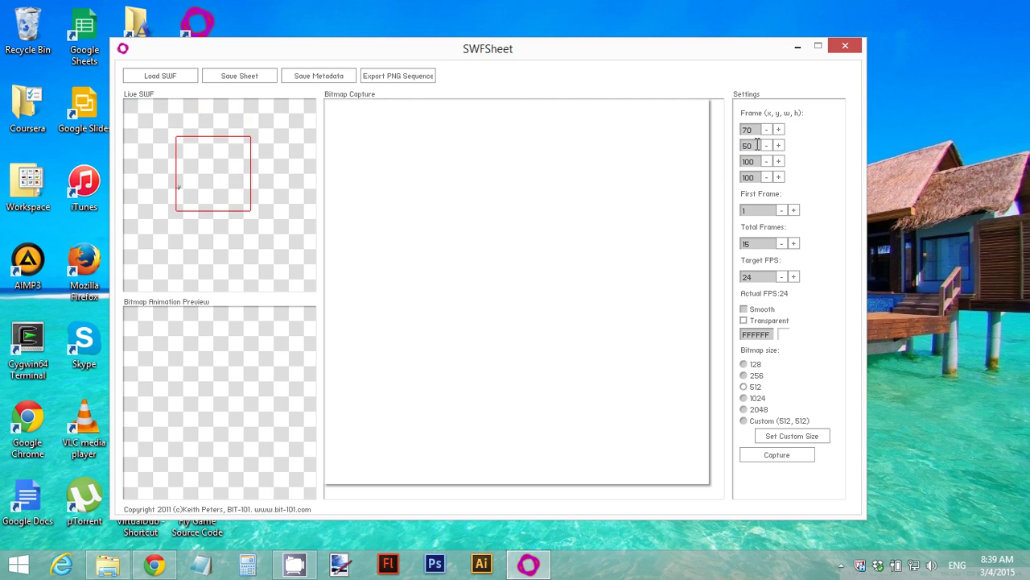
text(40)
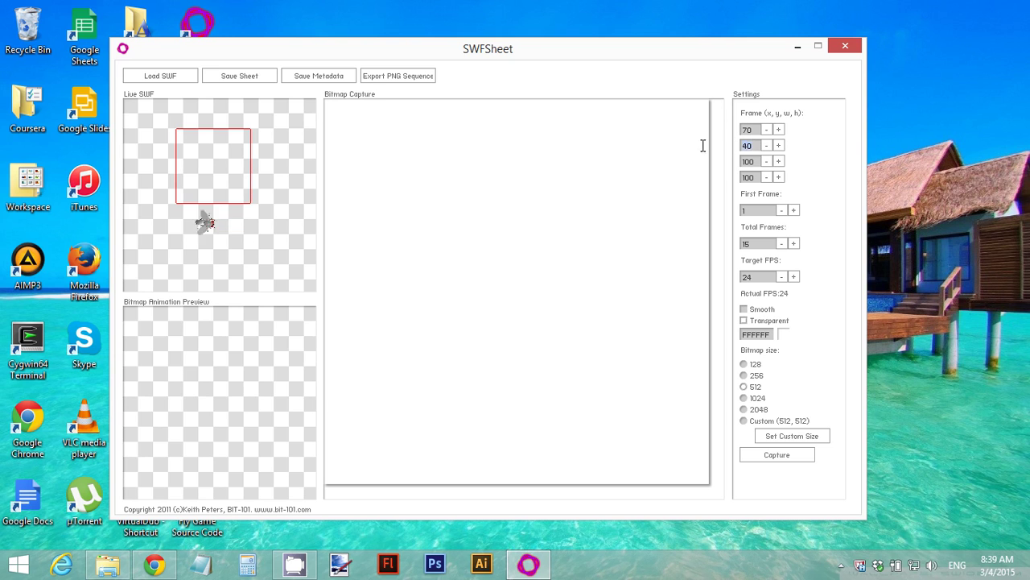
key(BackSpace)
key(BackSpace)
text(30)
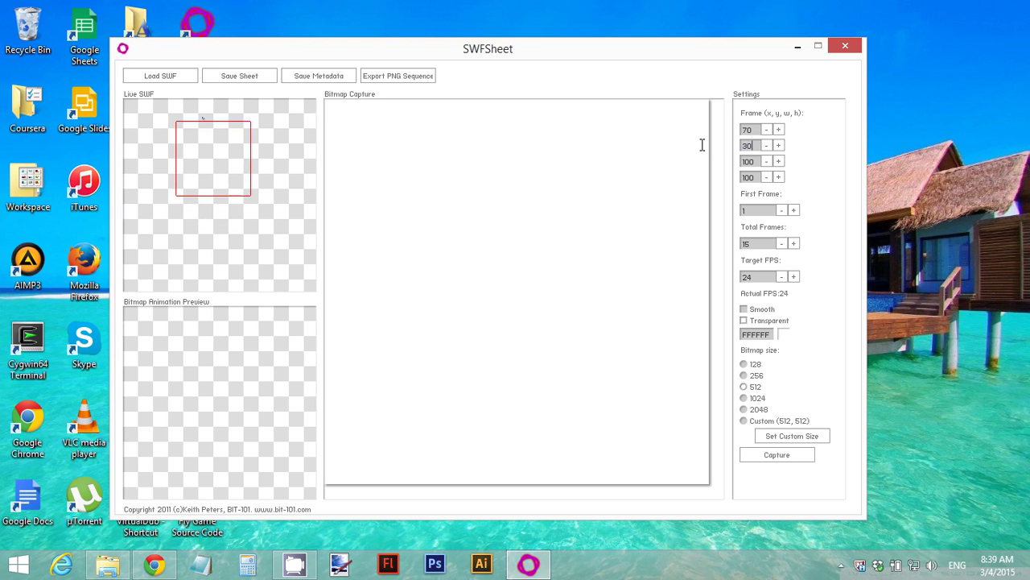
key(BackSpace)
key(BackSpace)
text(20)
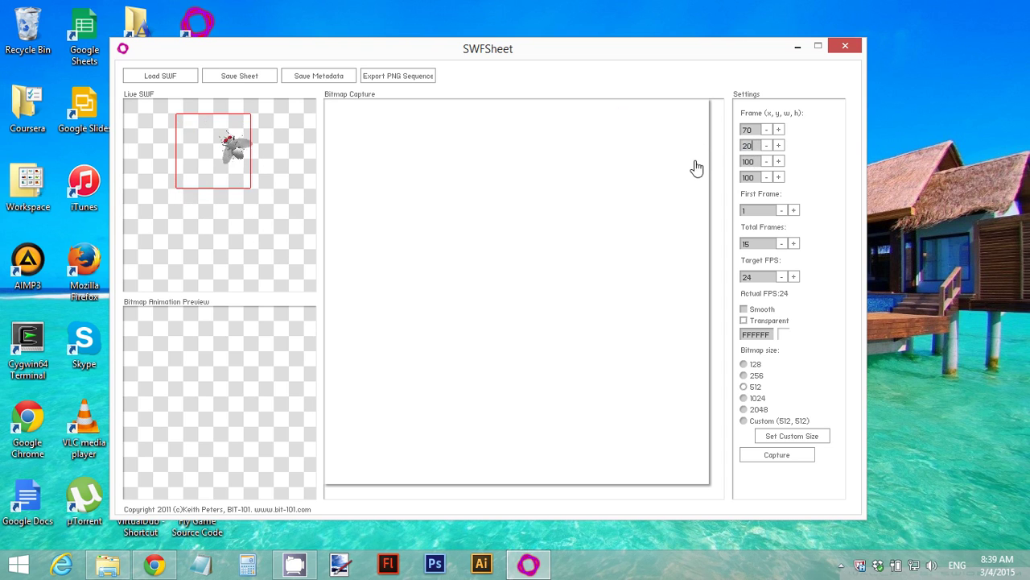
Set the capture frame's width to 150 and its x position to 50
click(755, 161)
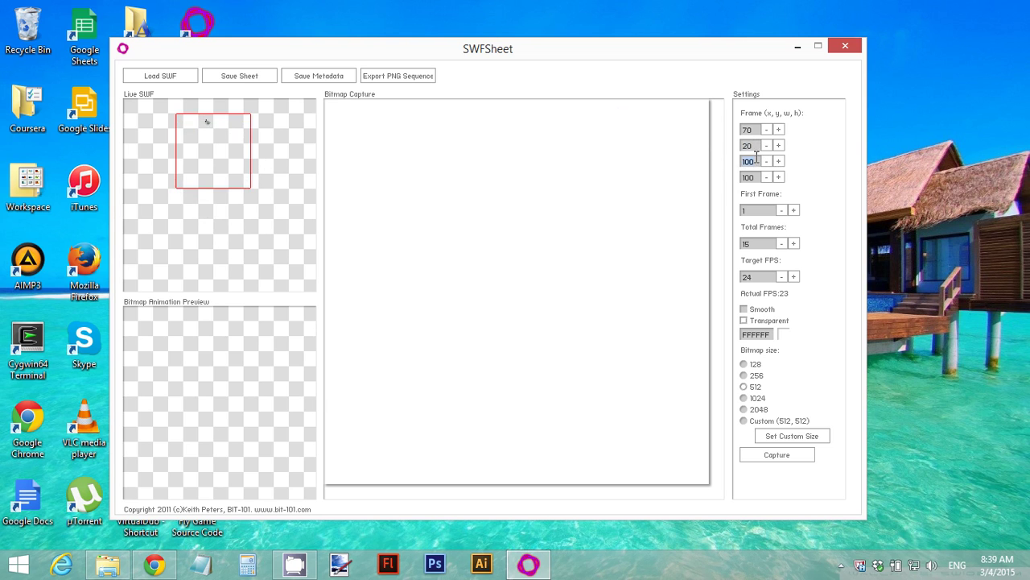
text(150)
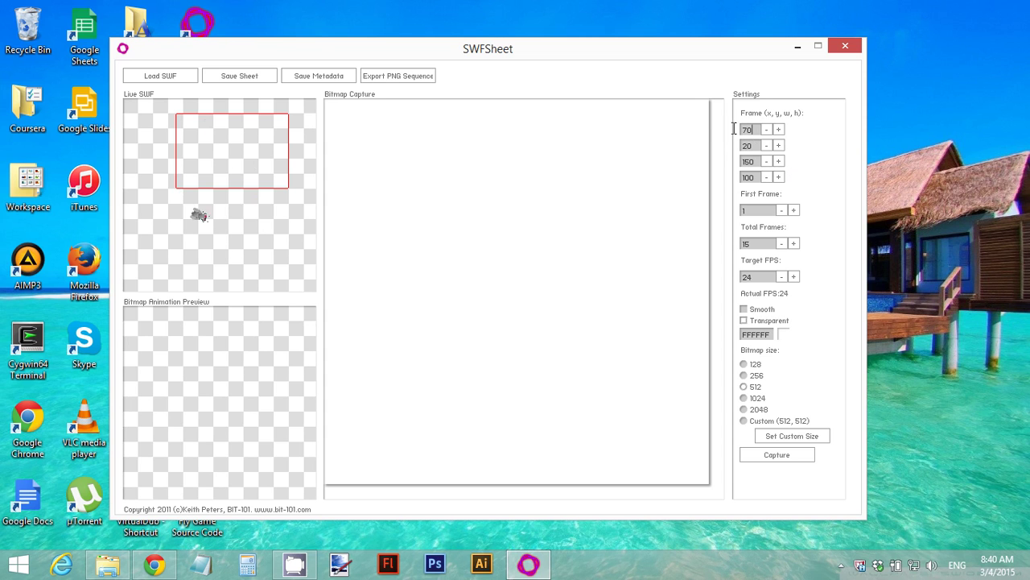
key(BackSpace)
key(BackSpace)
text(50)
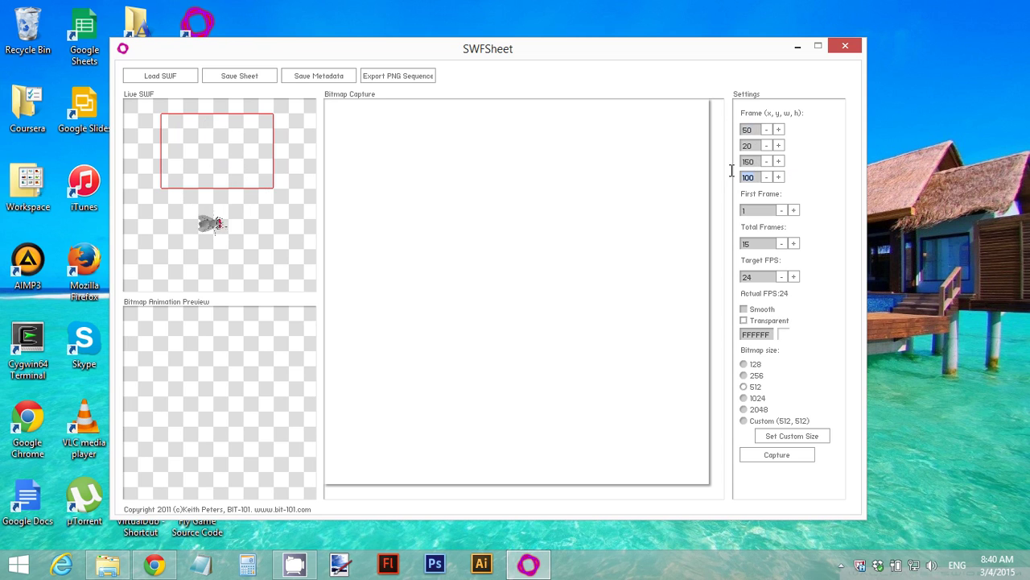
Set the capture frame's height to 180
text(200)
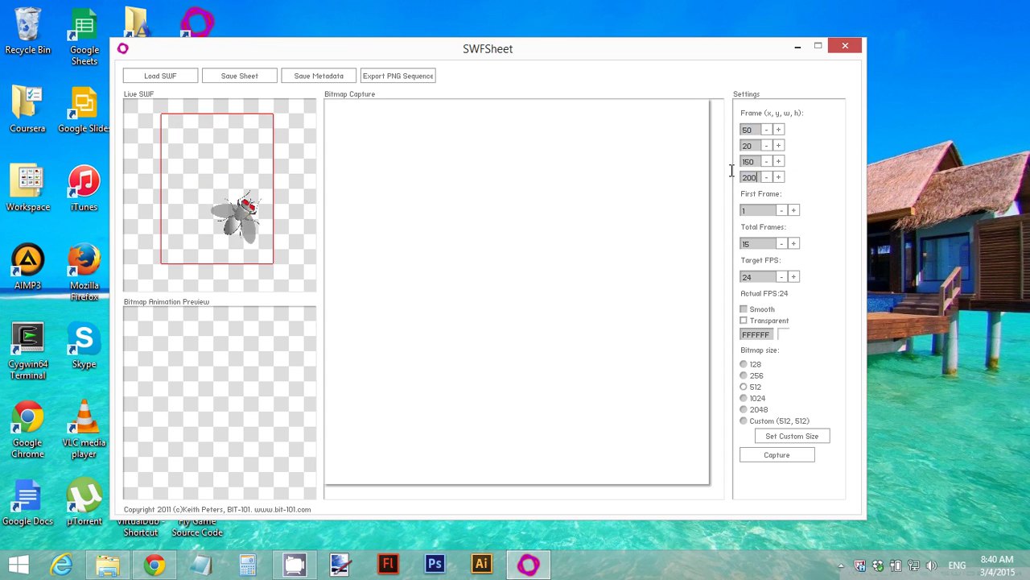
key(BackSpace)
key(BackSpace)
key(BackSpace)
text(180)
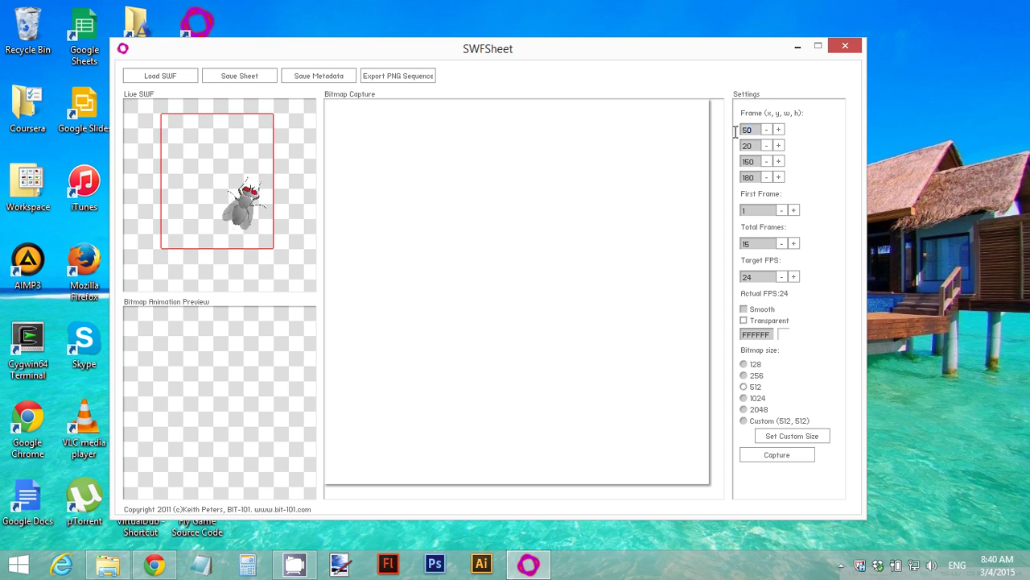
Set the capture frame's x position to 60 and its width to 140
text(40)
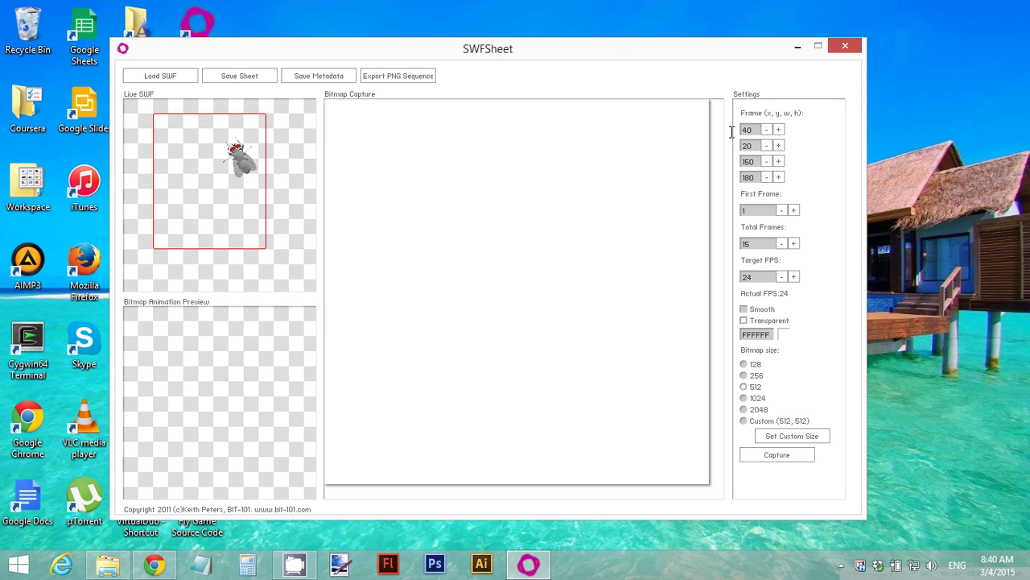
key(BackSpace)
key(BackSpace)
text(600)
key(BackSpace)
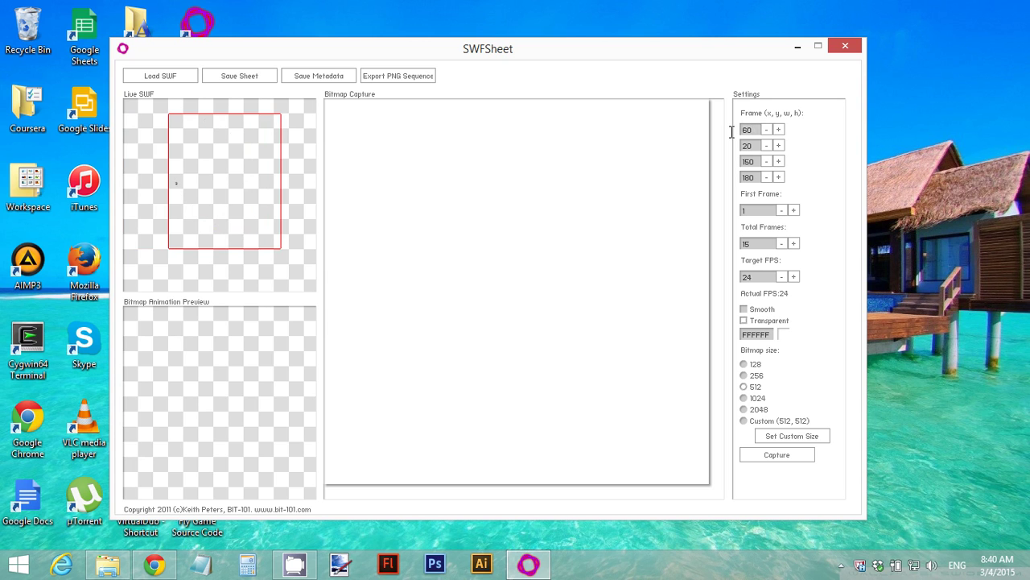
double_click(742, 161)
text(140)
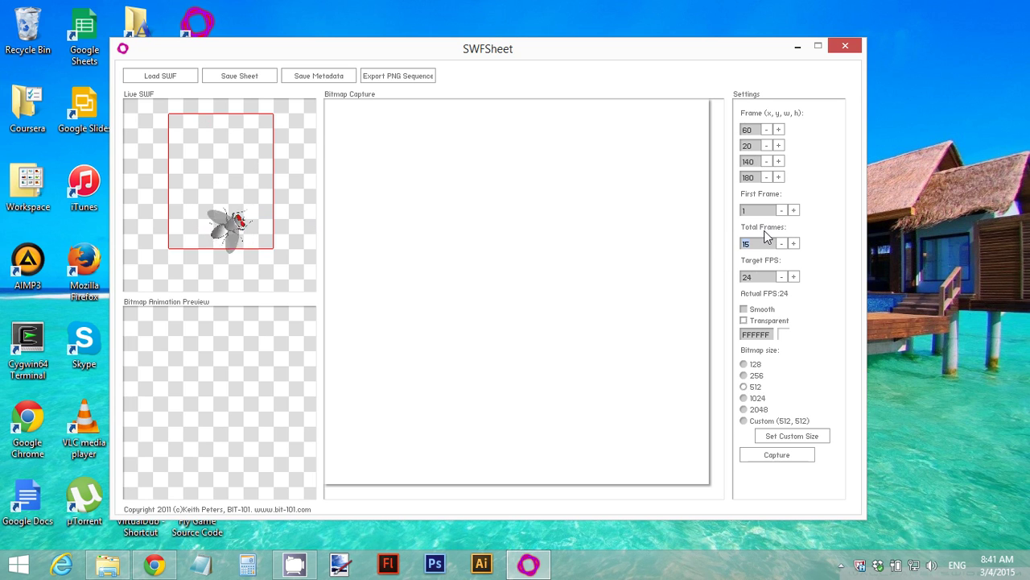
Capture the animation with 30 total frames, a target FPS of 20 and a bitmap size of 1024
text(00)
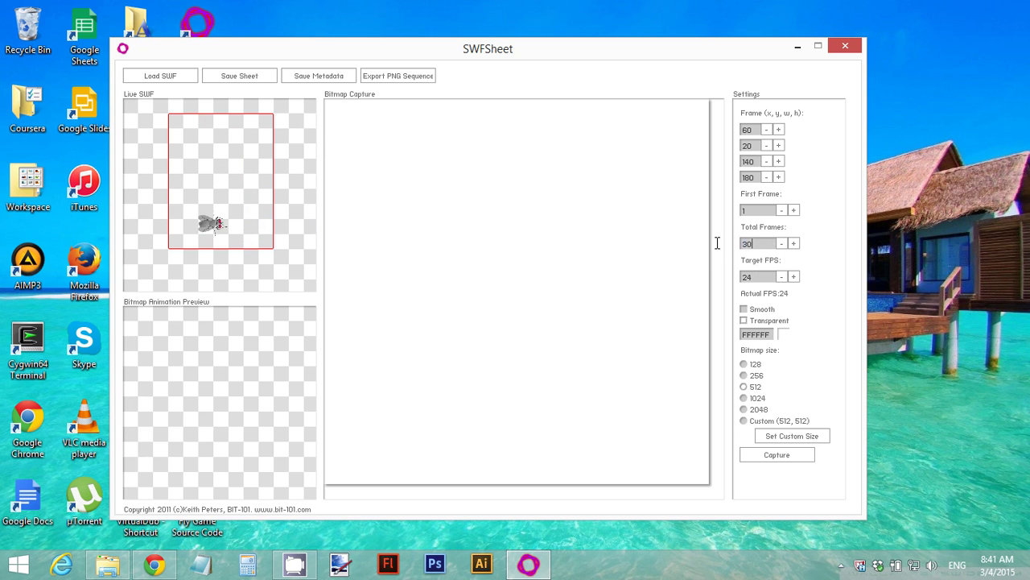
drag(771, 278, 705, 279)
text(20)
click(744, 399)
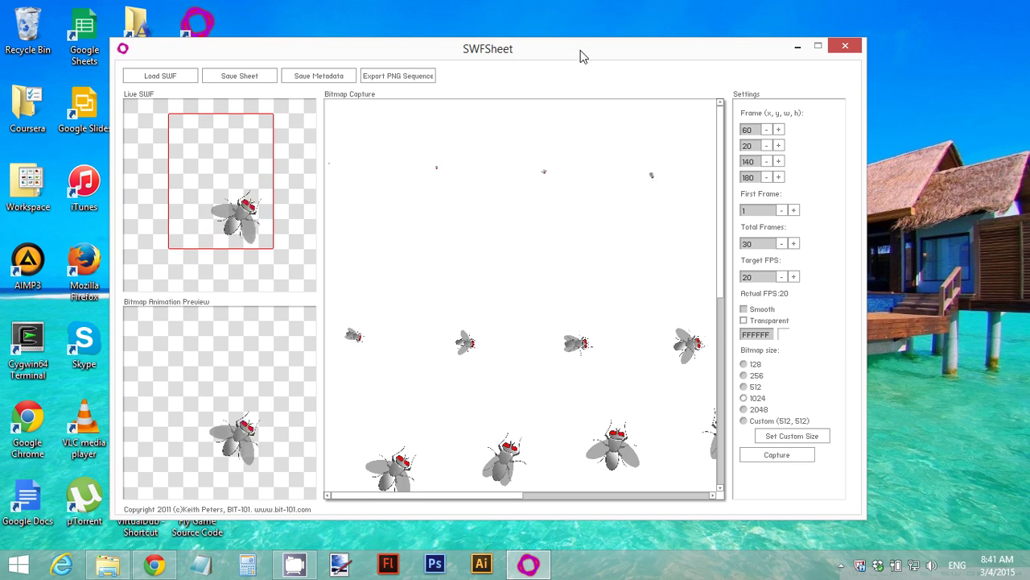
Check the captured frames and start exporting them as a PNG sequence with the file name prefix "a"
mouse_move(722, 171)
mouse_down()
mouse_move(725, 207)
mouse_move(725, 177)
mouse_up()
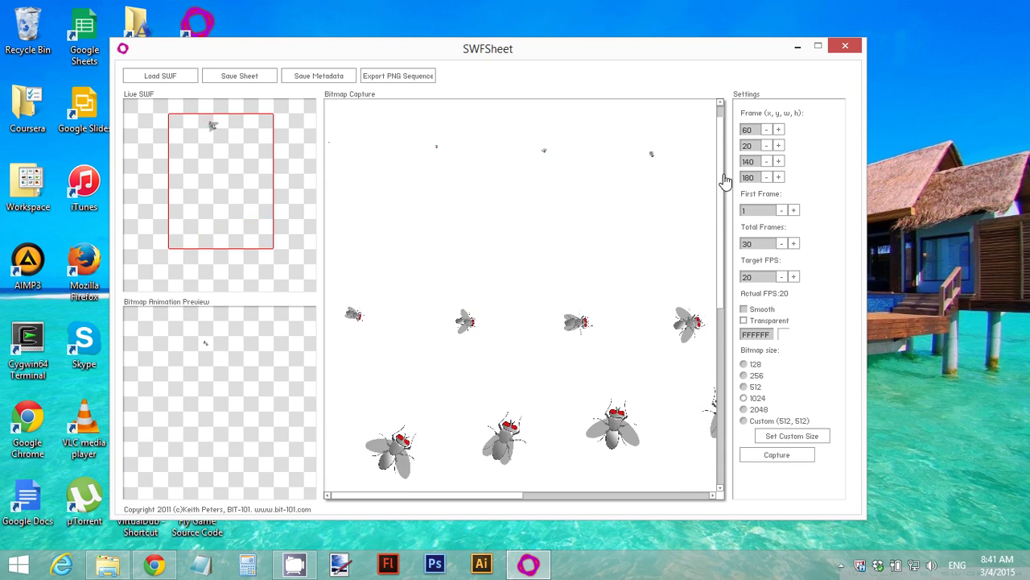
mouse_move(433, 497)
mouse_down()
mouse_move(676, 497)
mouse_move(427, 491)
mouse_up()
drag(722, 187, 688, 341)
mouse_move(445, 499)
mouse_down()
mouse_move(552, 497)
mouse_move(432, 497)
mouse_up()
drag(719, 310, 743, 138)
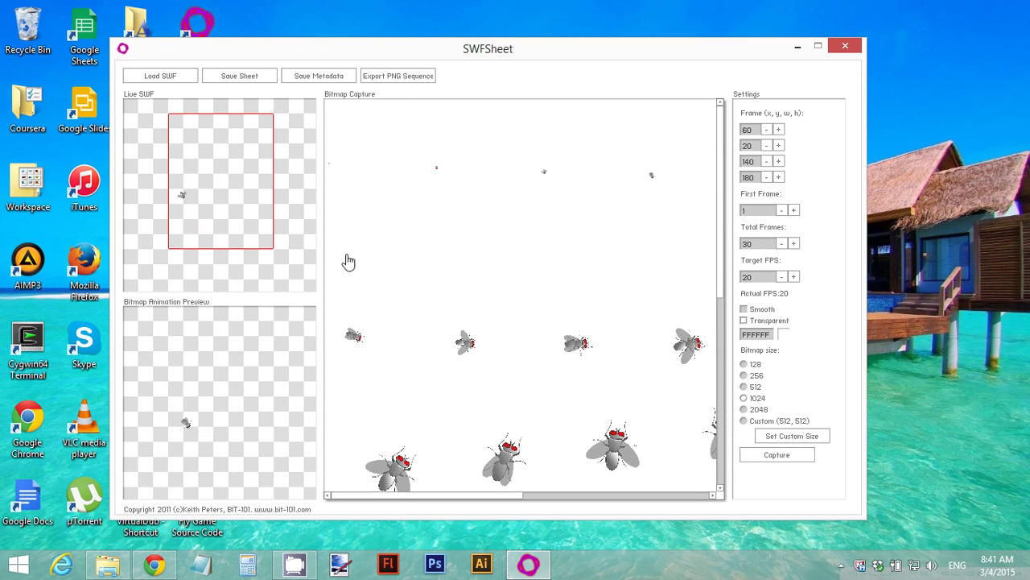
click(407, 80)
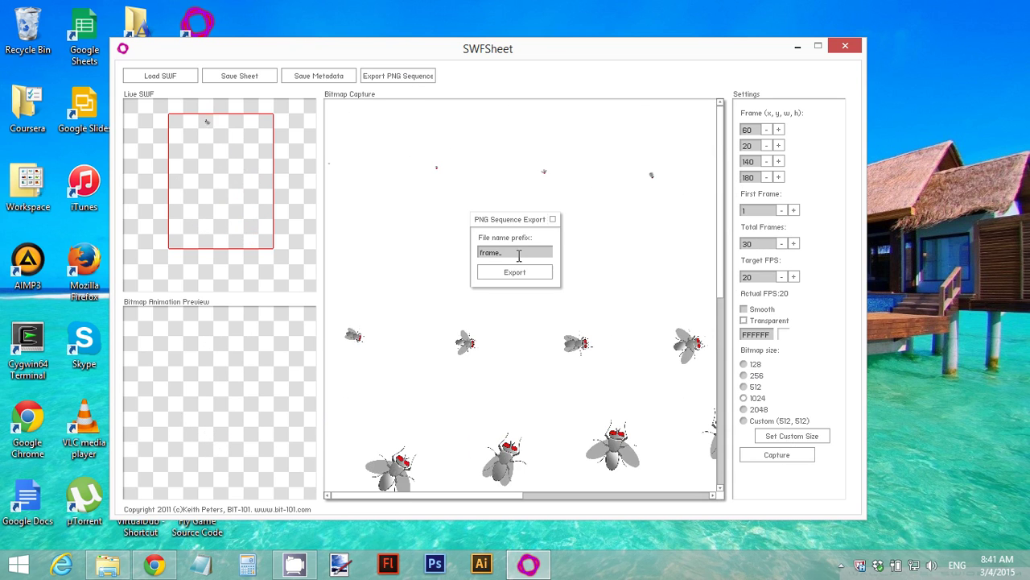
drag(508, 255, 420, 255)
text(a)
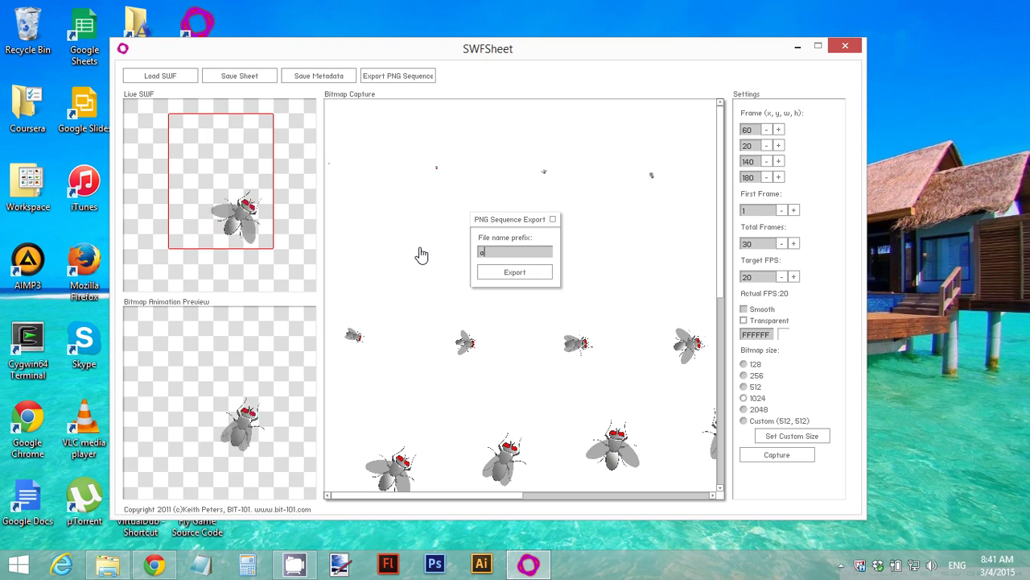
click(516, 273)
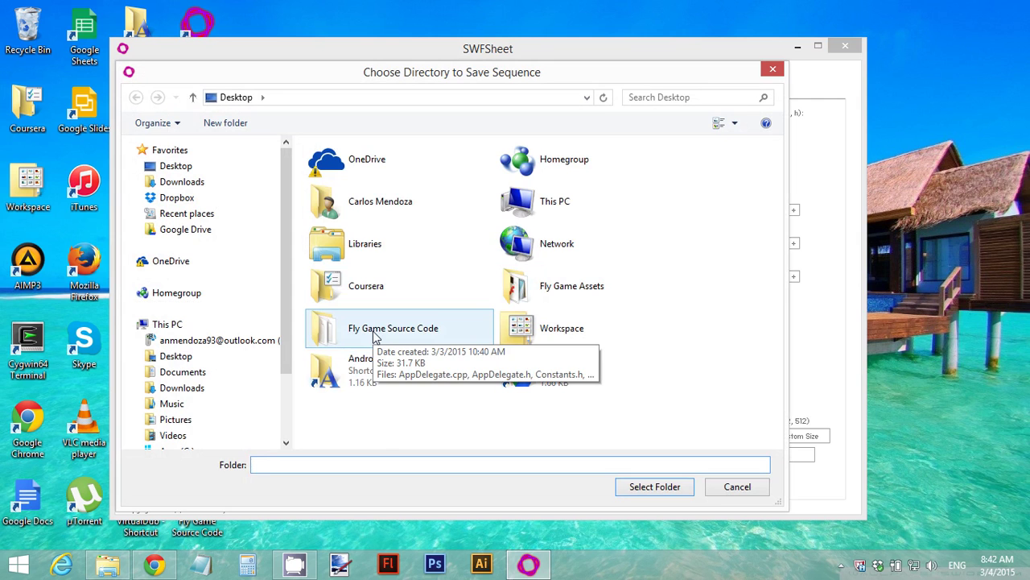
Save the PNG sequence in a new folder named "fly animation" inside Fly Game Assets
double_click(537, 290)
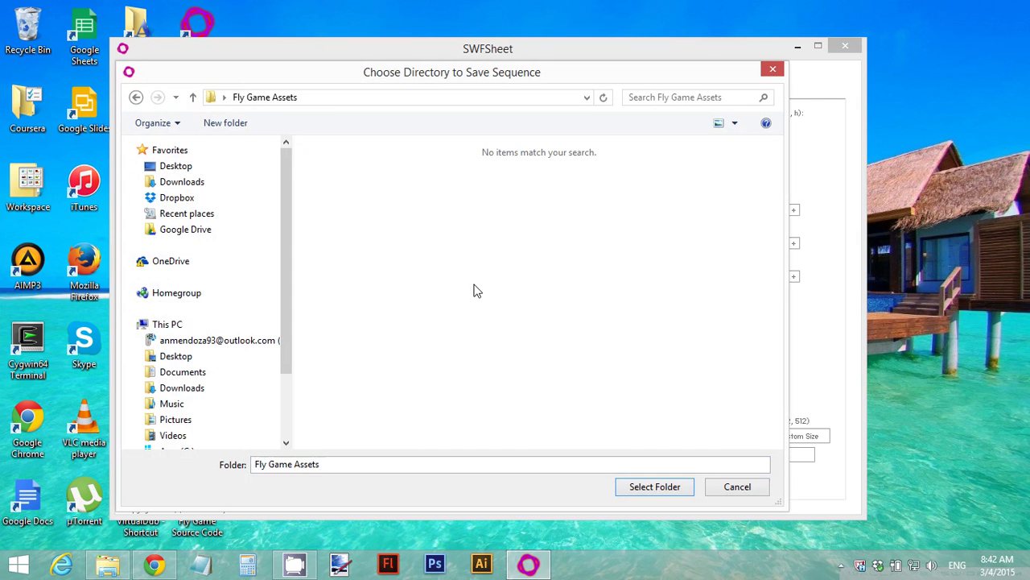
click(228, 124)
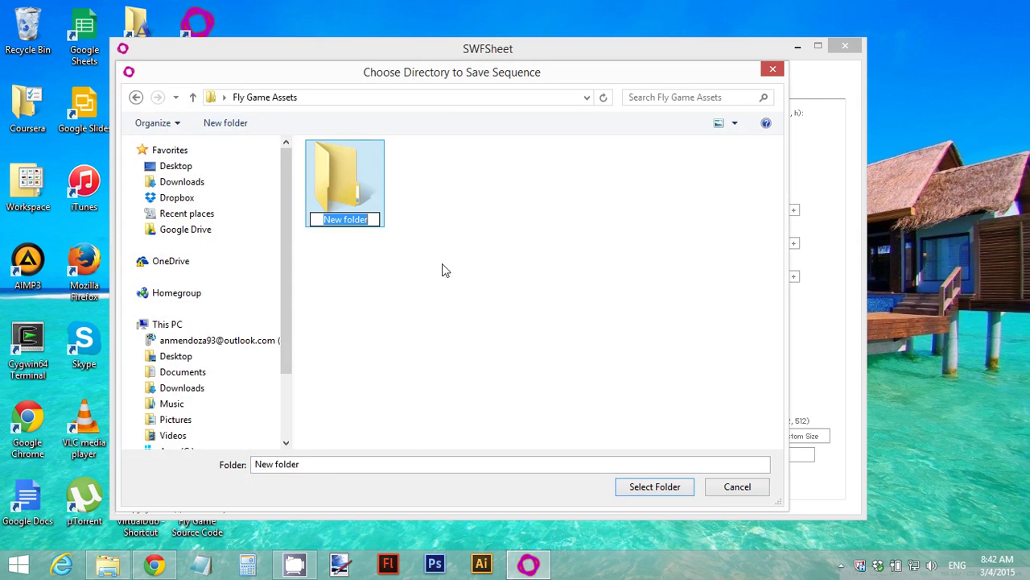
text(fly animation)
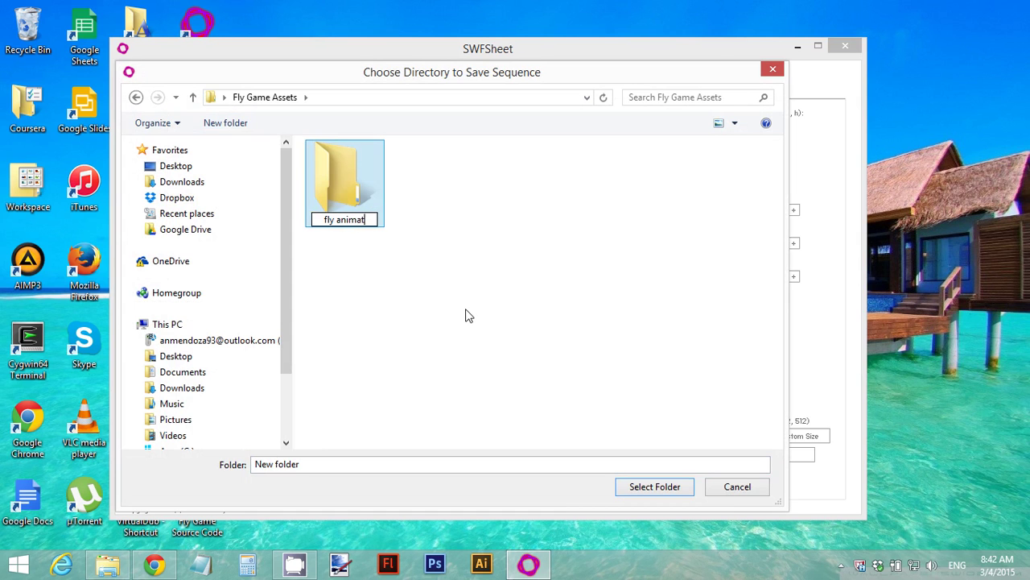
click(349, 179)
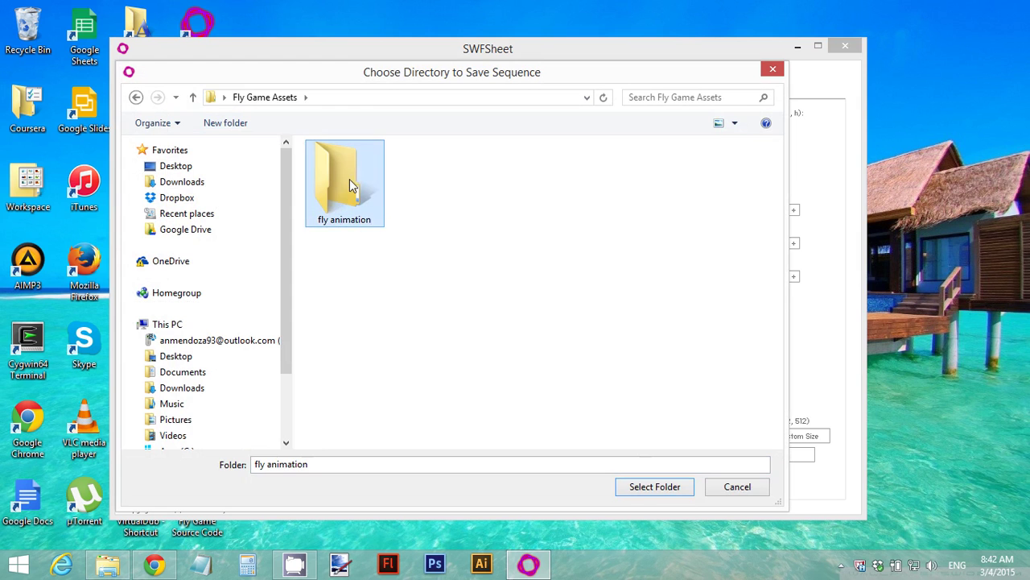
click(636, 486)
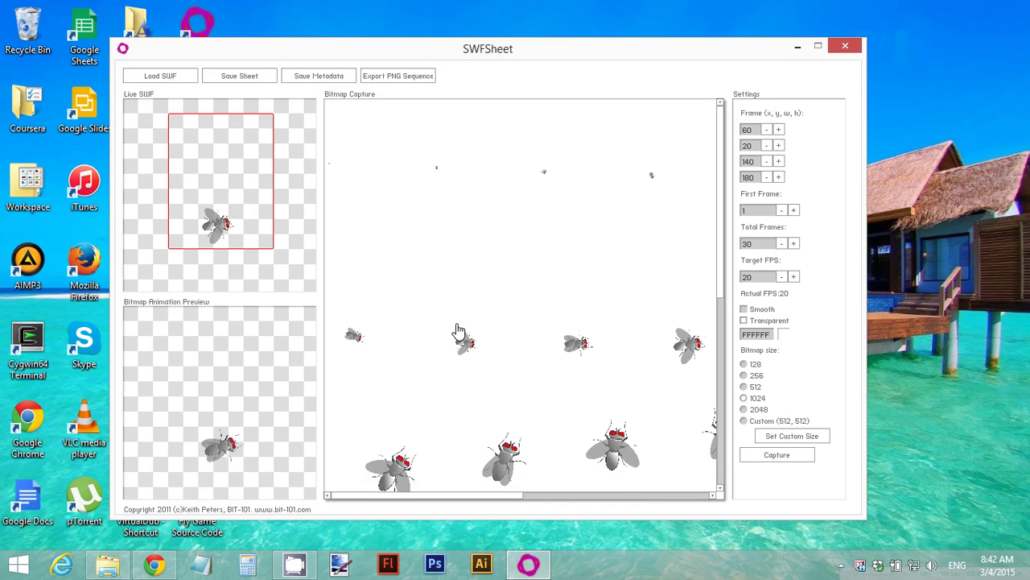
Load the fly_killed_animation SWF file from the Fly Game Assets folder on the desktop
click(171, 80)
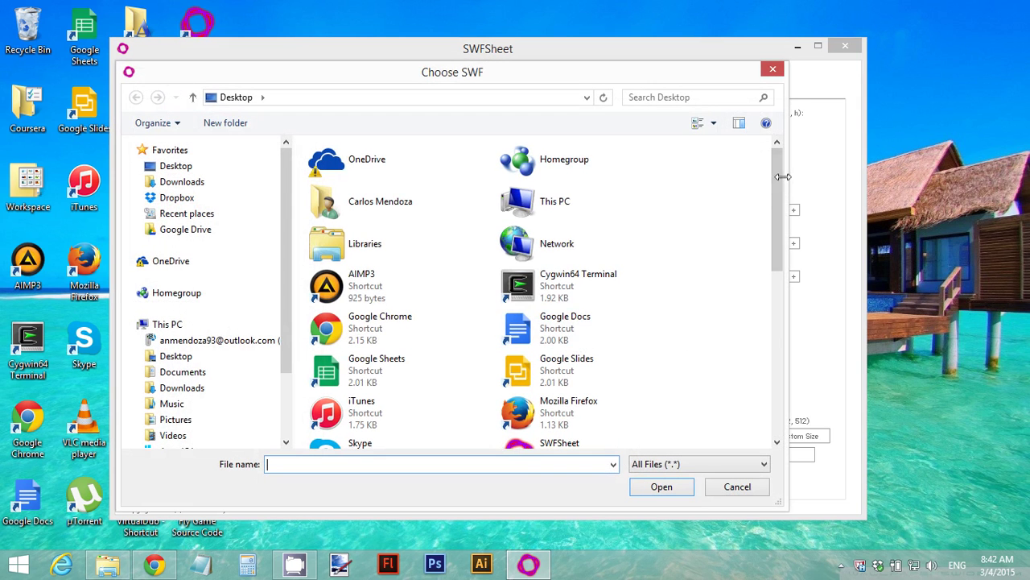
scroll(698, 275, down, 5)
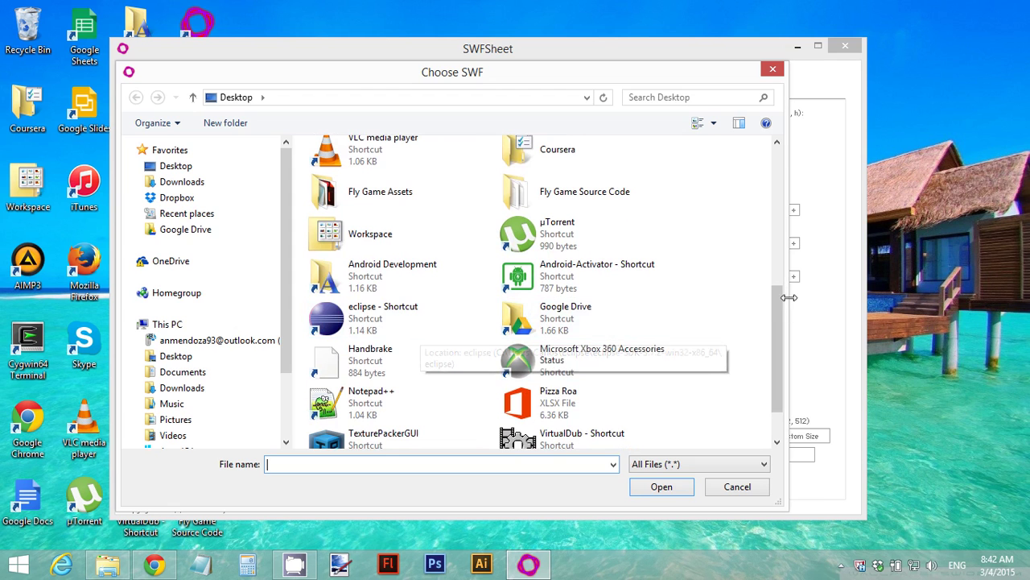
drag(772, 316, 772, 287)
double_click(374, 253)
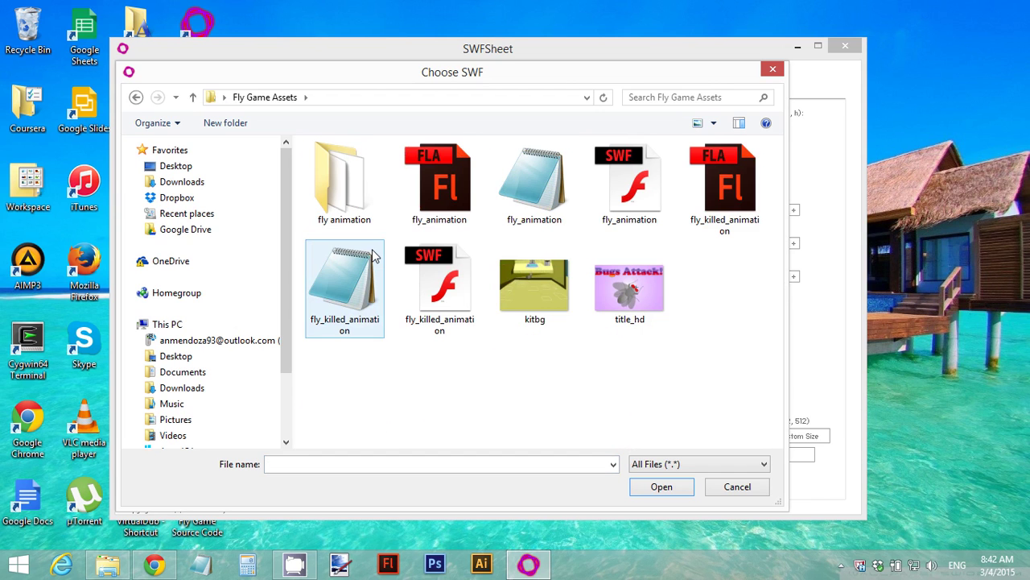
click(723, 183)
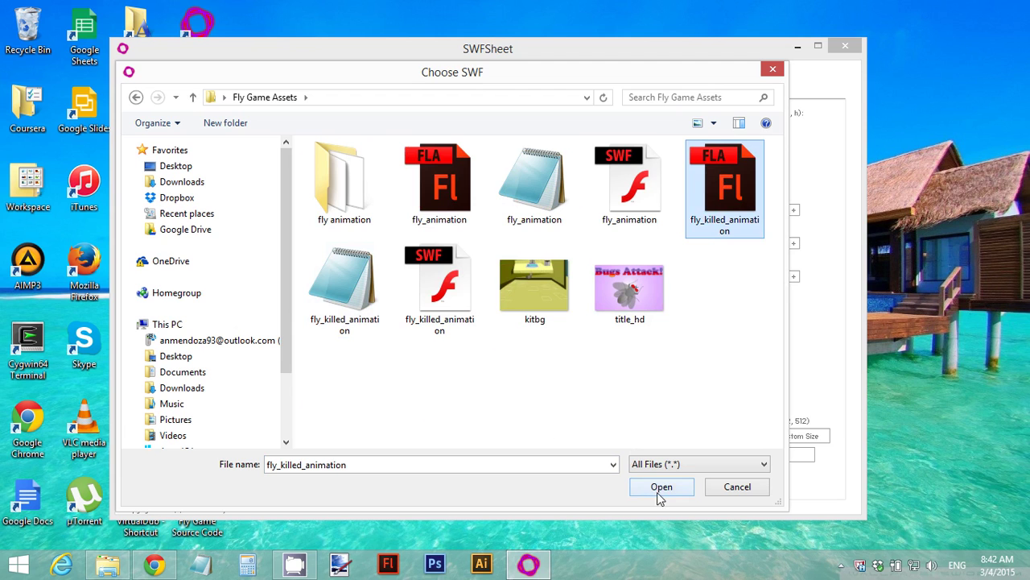
click(450, 267)
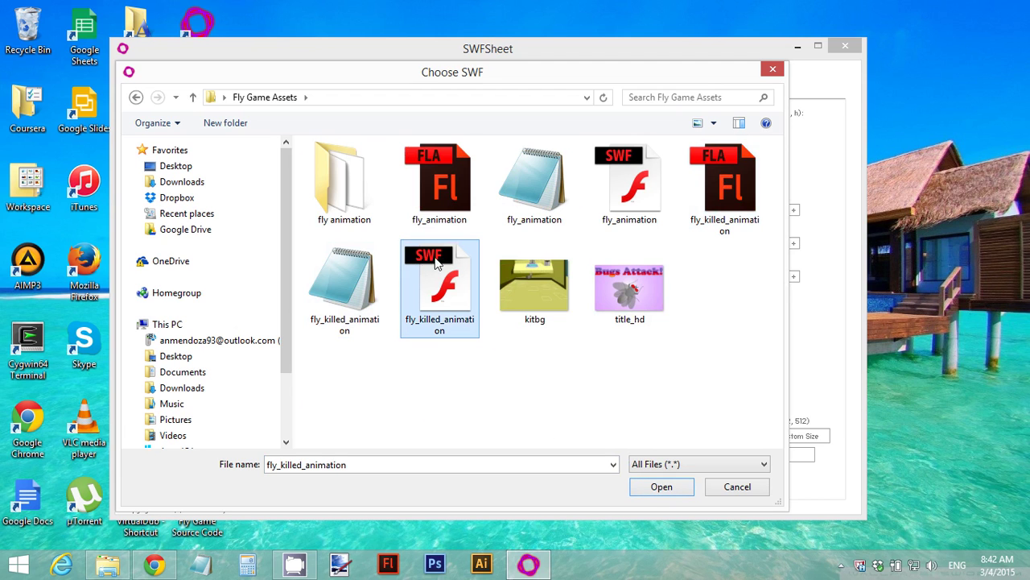
click(660, 487)
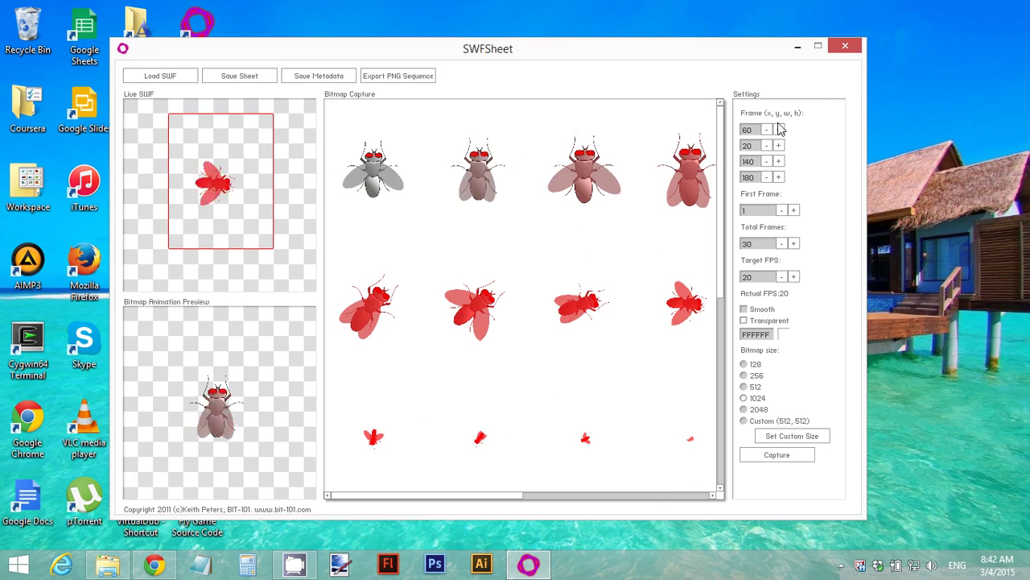
Set the capture frame's height to 150 and its y position to 65
double_click(749, 177)
text(150)
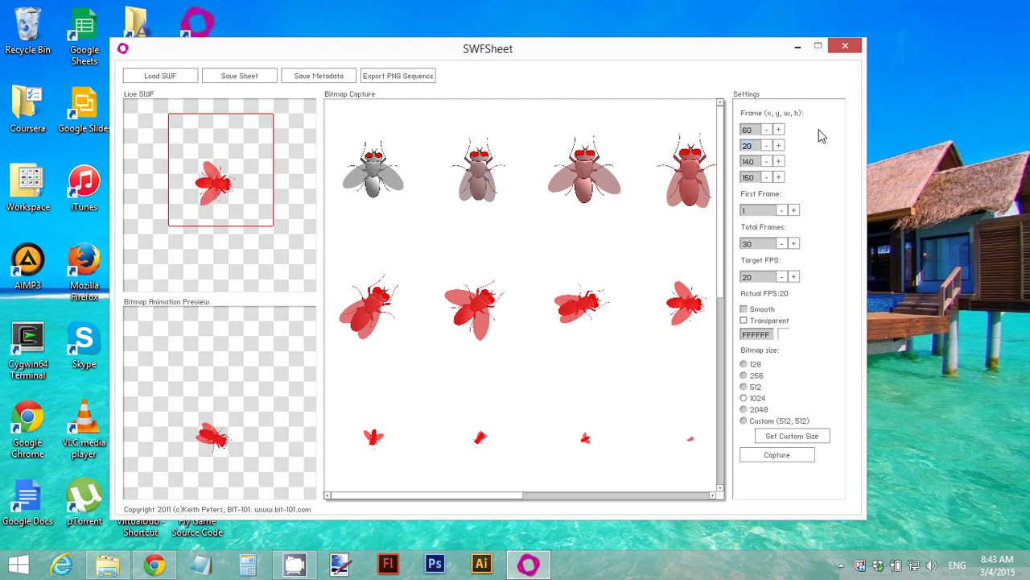
text(50)
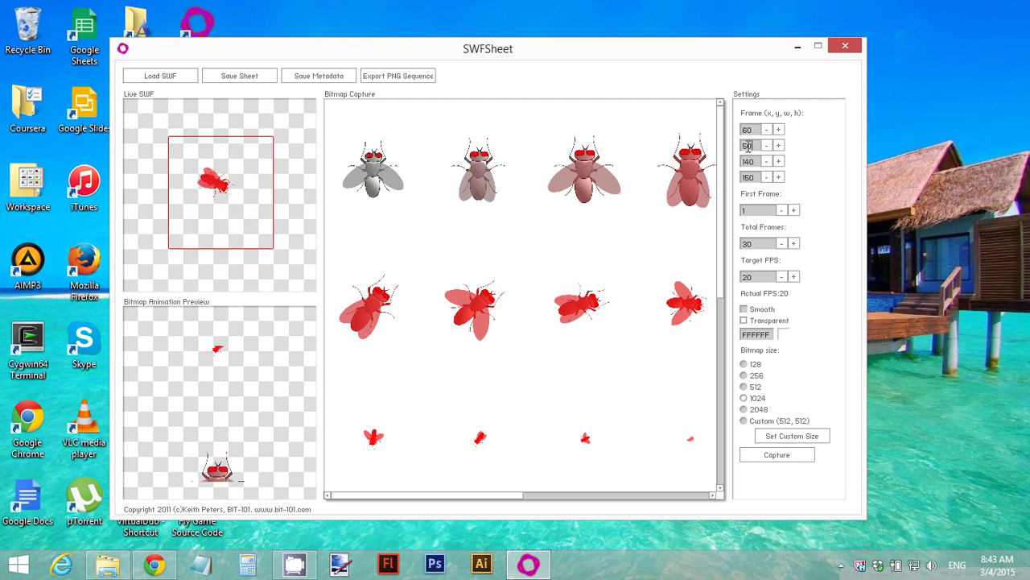
text(80)
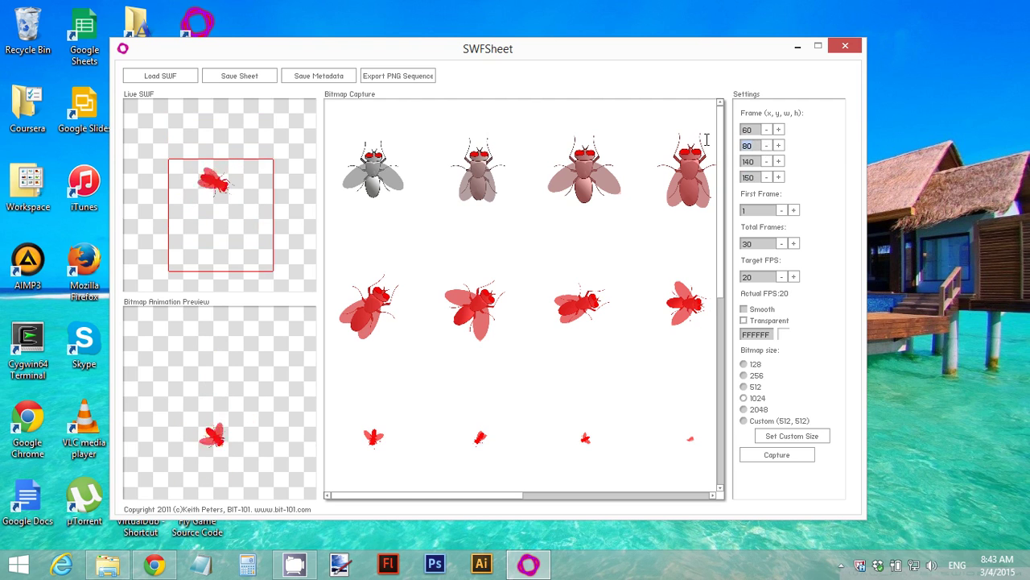
text(0)
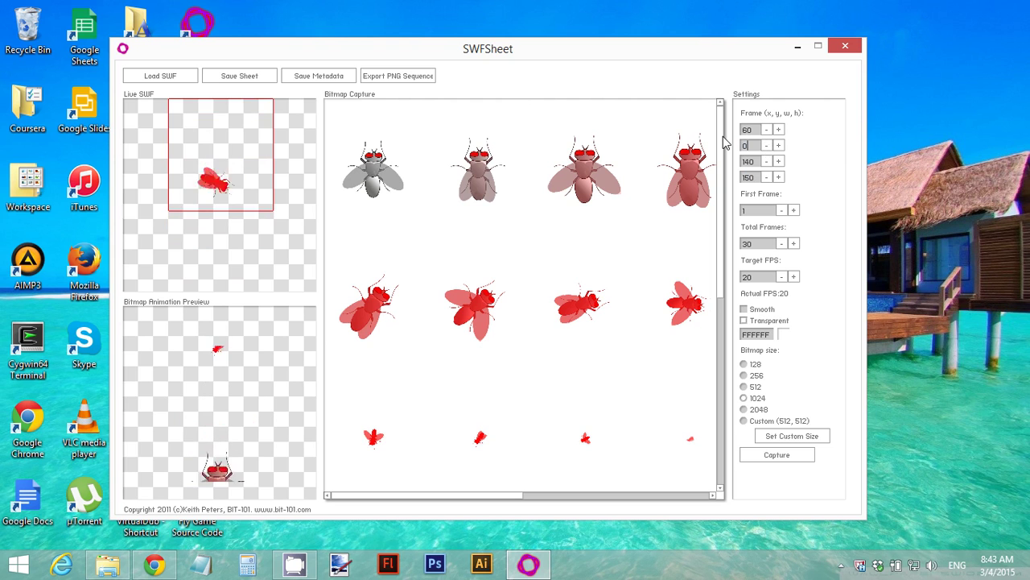
text(70)
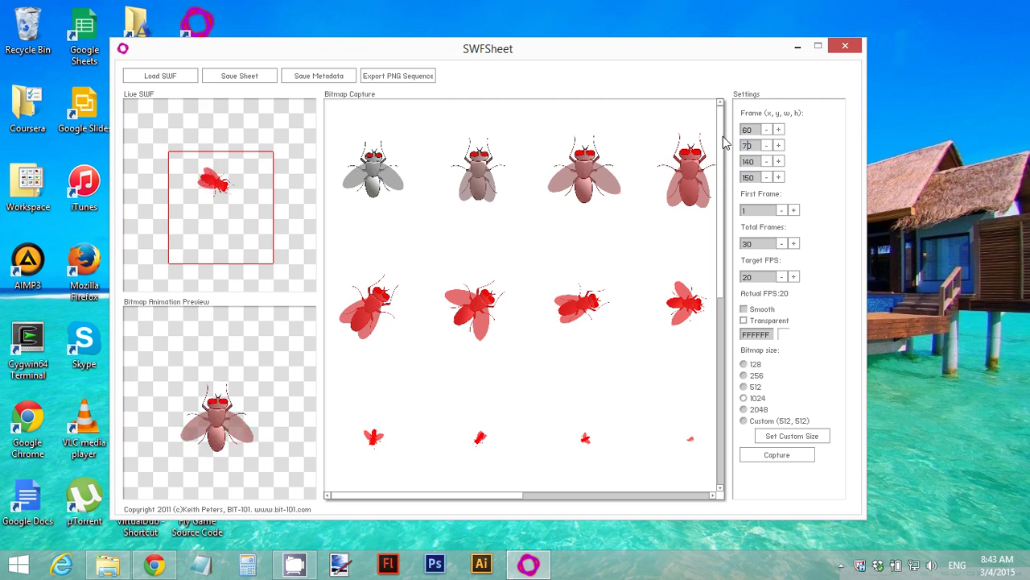
key(BackSpace)
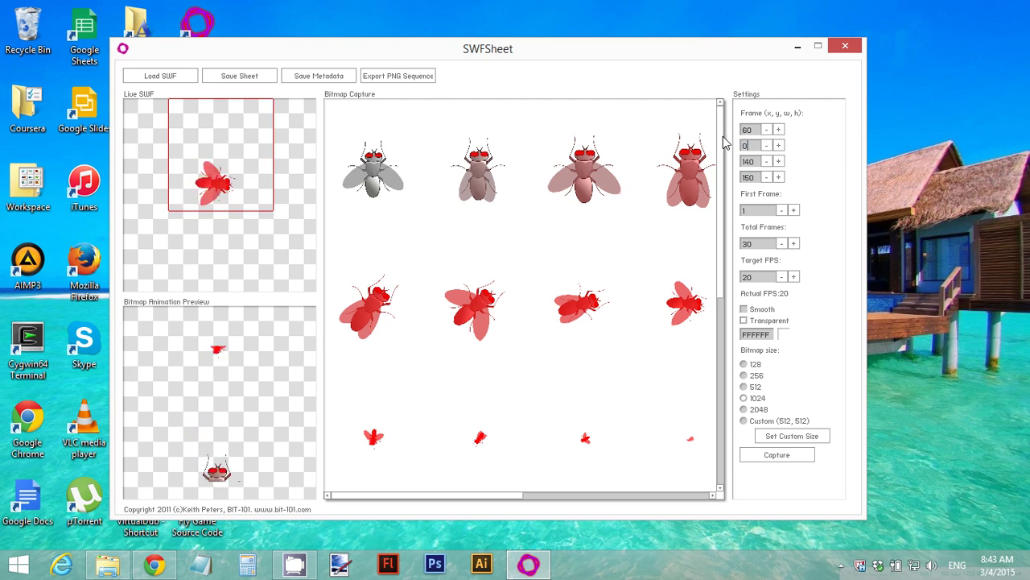
text(65)
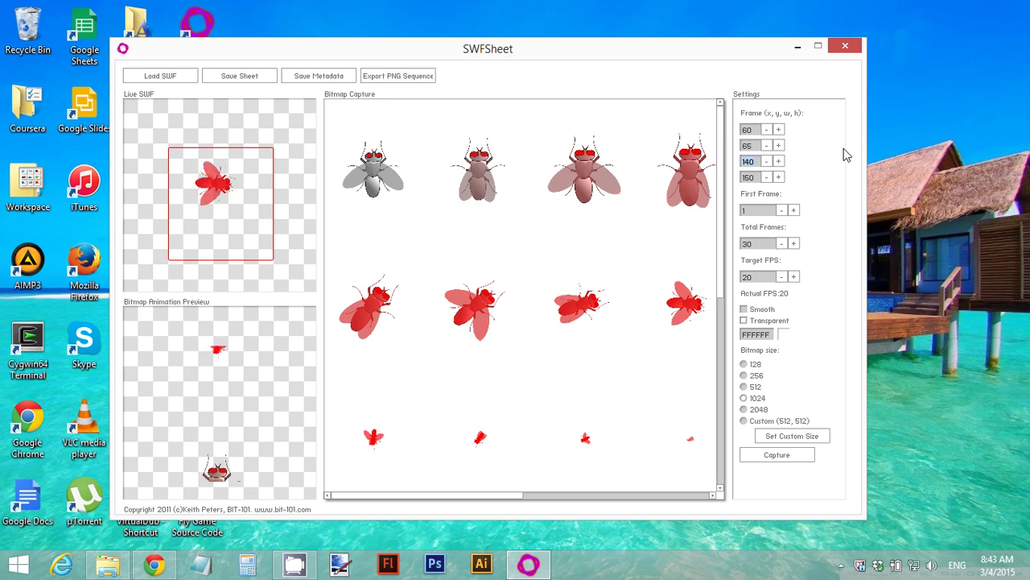
Set the capture frame's width to 130 and its height to 120
text(10)
key(BackSpace)
key(BackSpace)
text(130)
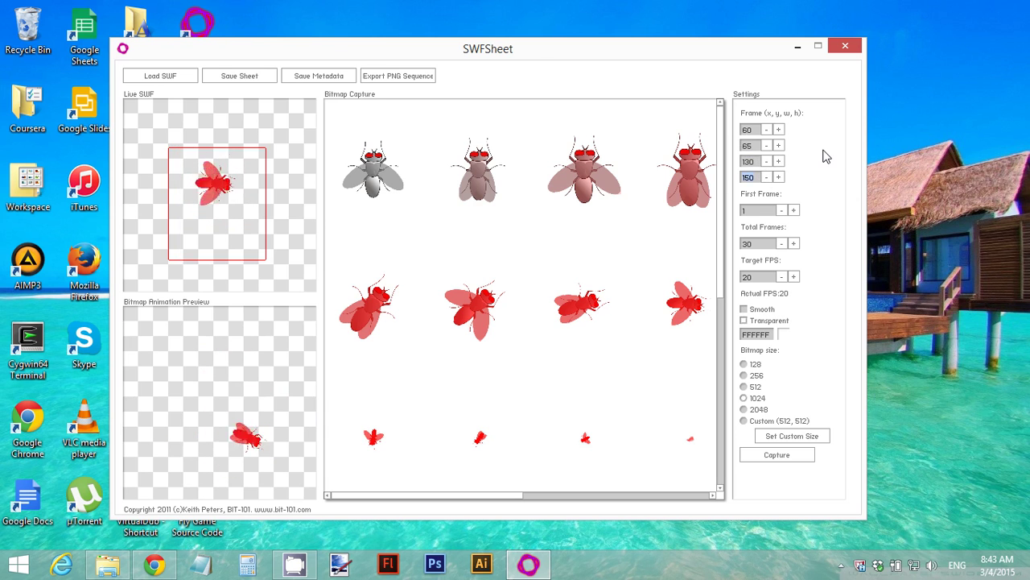
text(130)
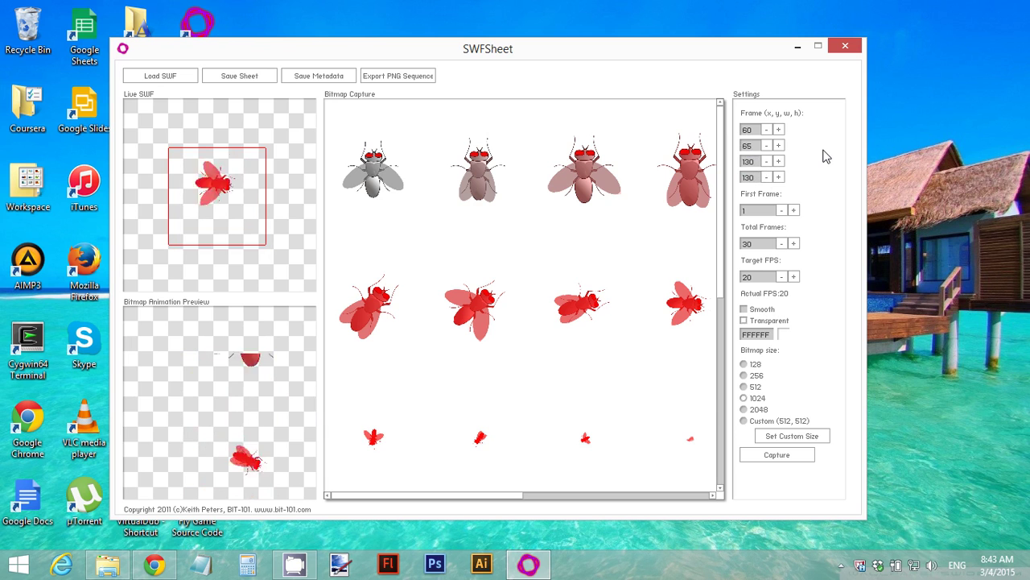
key(Left)
key(BackSpace)
text(2)
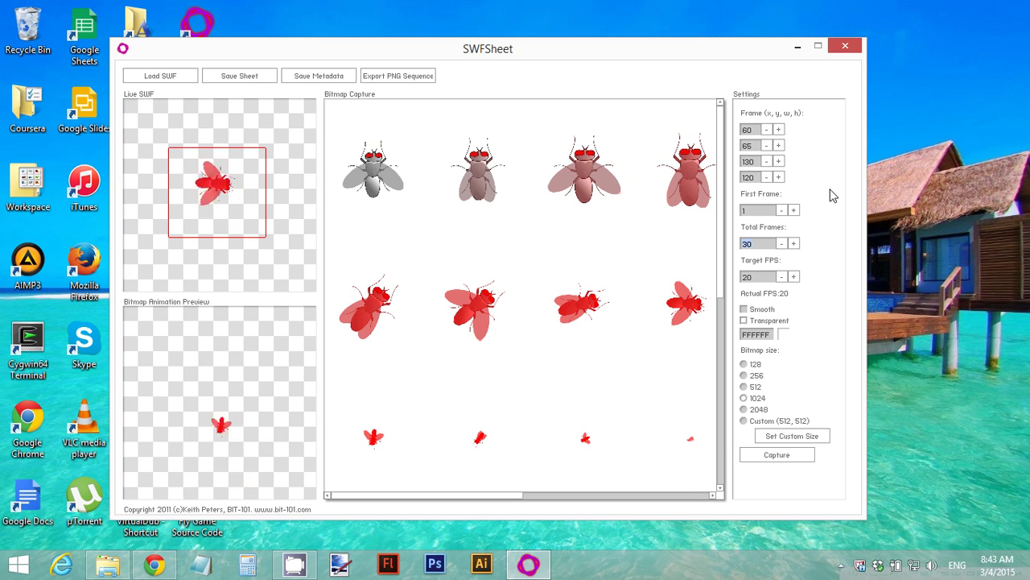
Set the total frames to 20 and capture the fly killed animation
text(2)
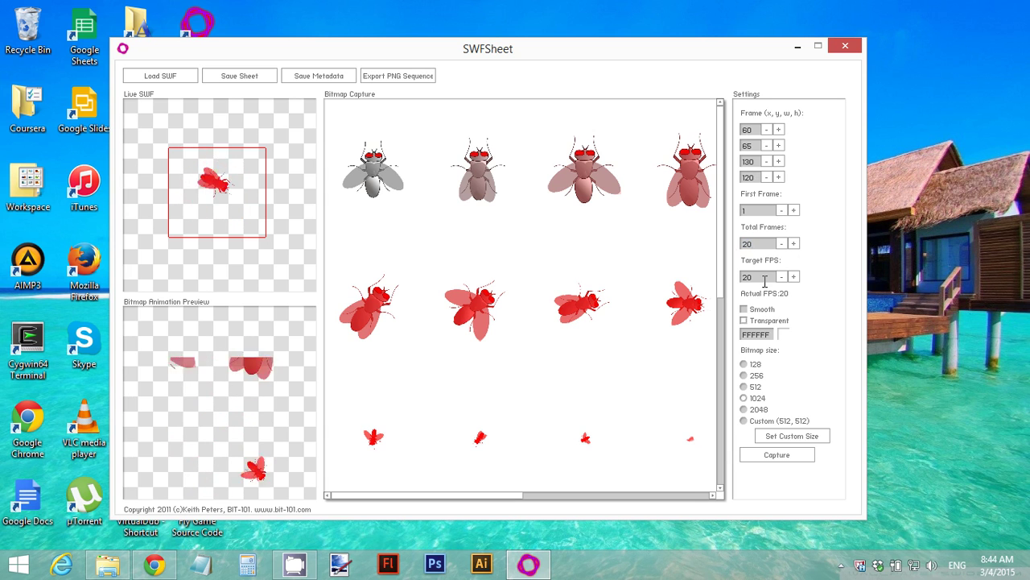
click(775, 456)
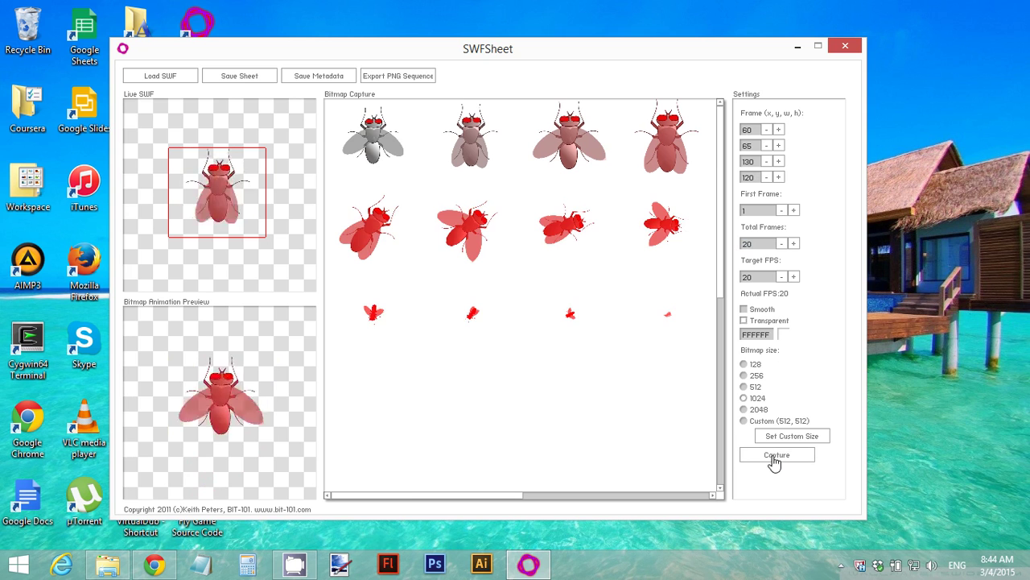
mouse_move(398, 497)
mouse_down()
mouse_move(605, 490)
mouse_move(391, 483)
mouse_up()
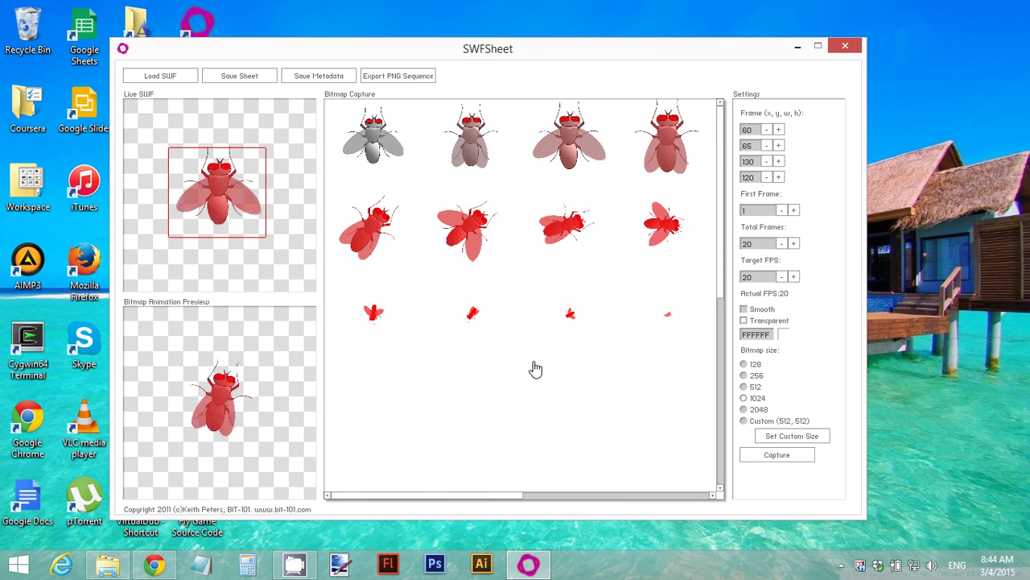
Export the capture as a PNG sequence with prefix "a" into a new folder named "fly killed animation" inside Fly Game Assets
click(401, 81)
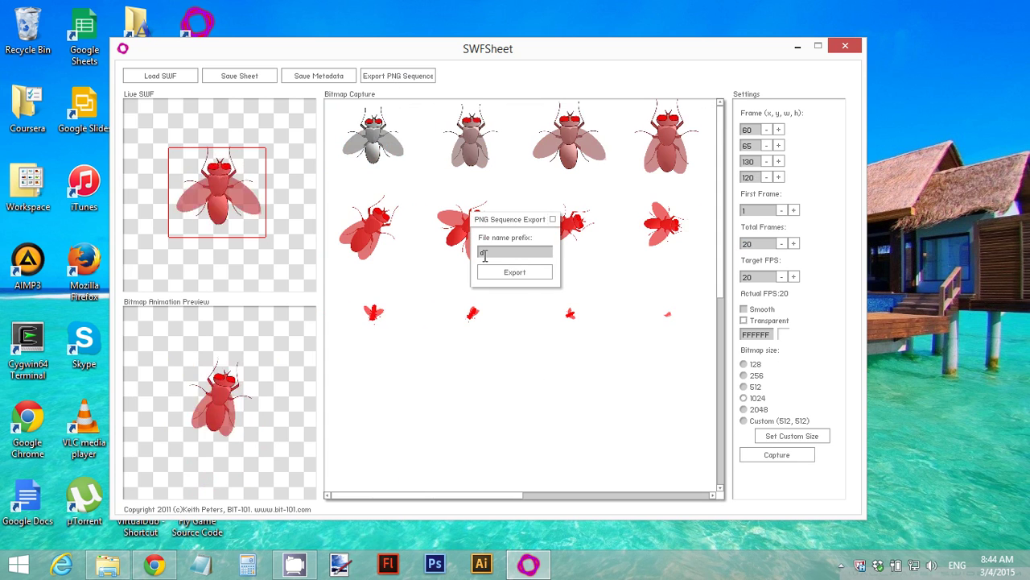
click(515, 272)
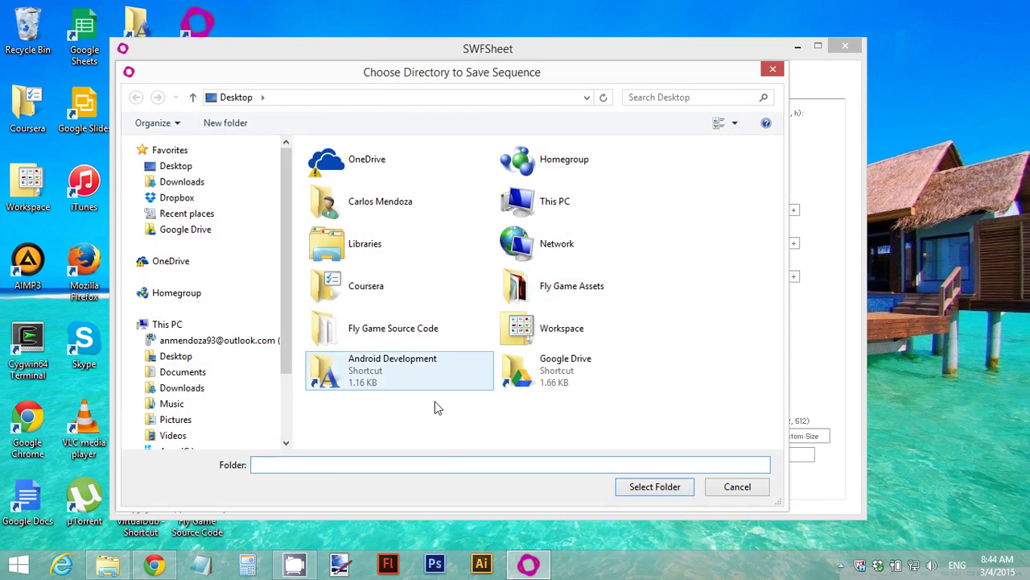
double_click(553, 294)
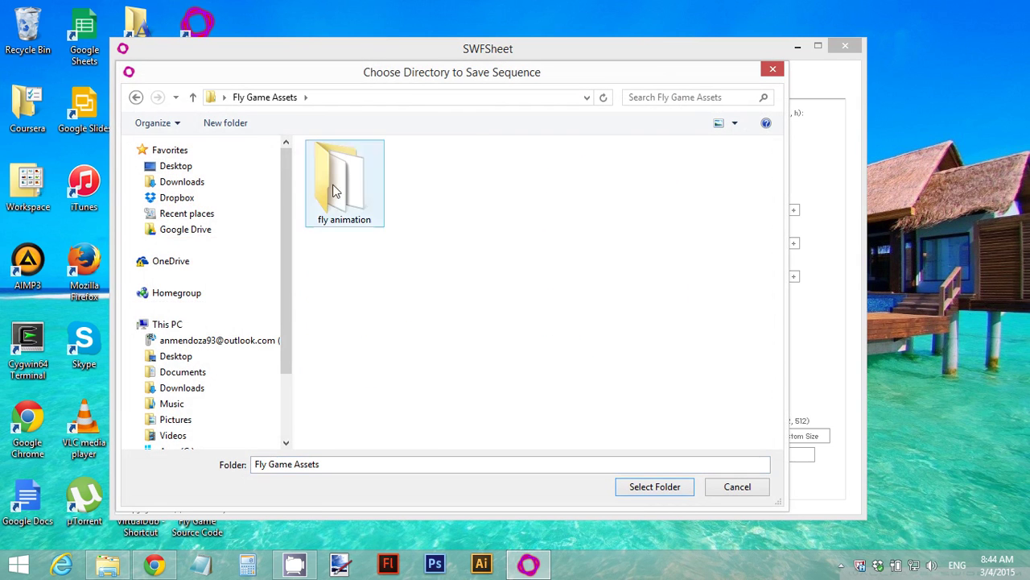
click(222, 123)
text(fly)
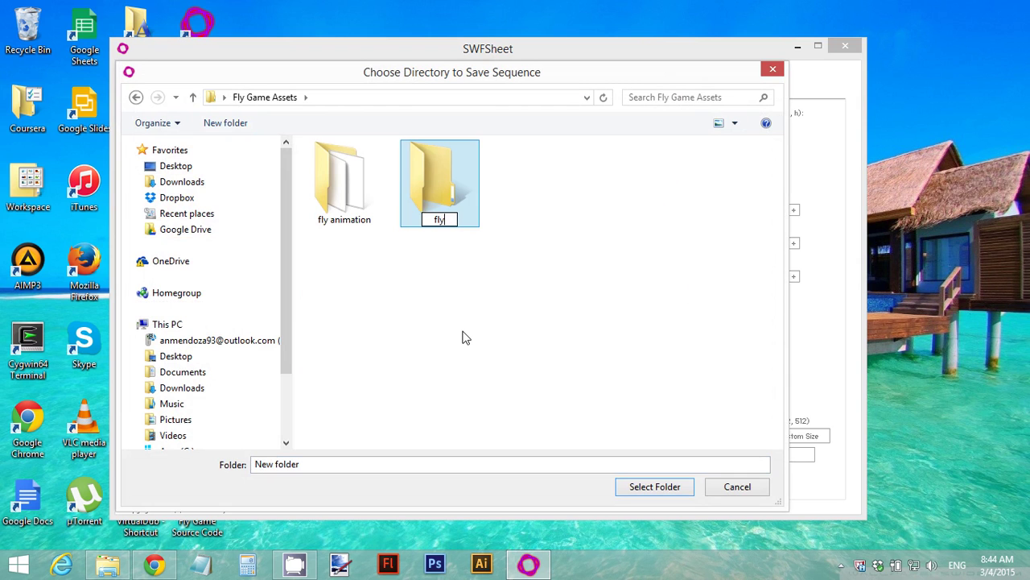
text( killed animation)
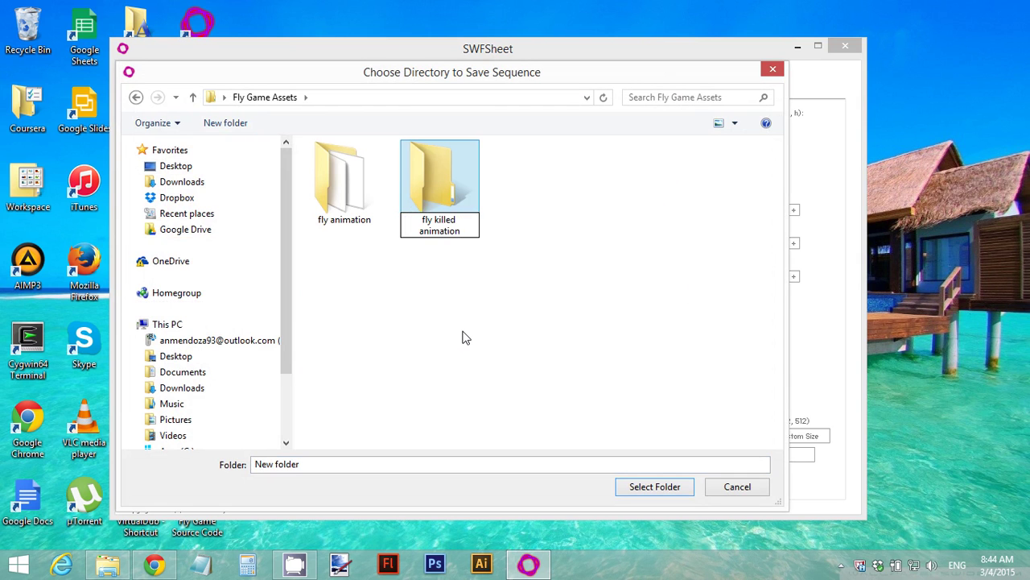
key(Return)
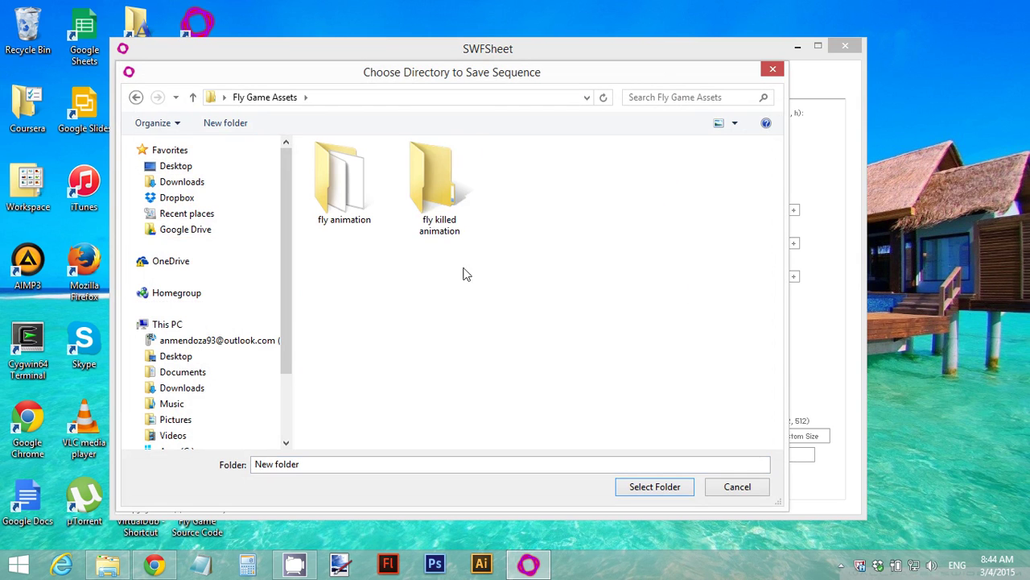
click(638, 492)
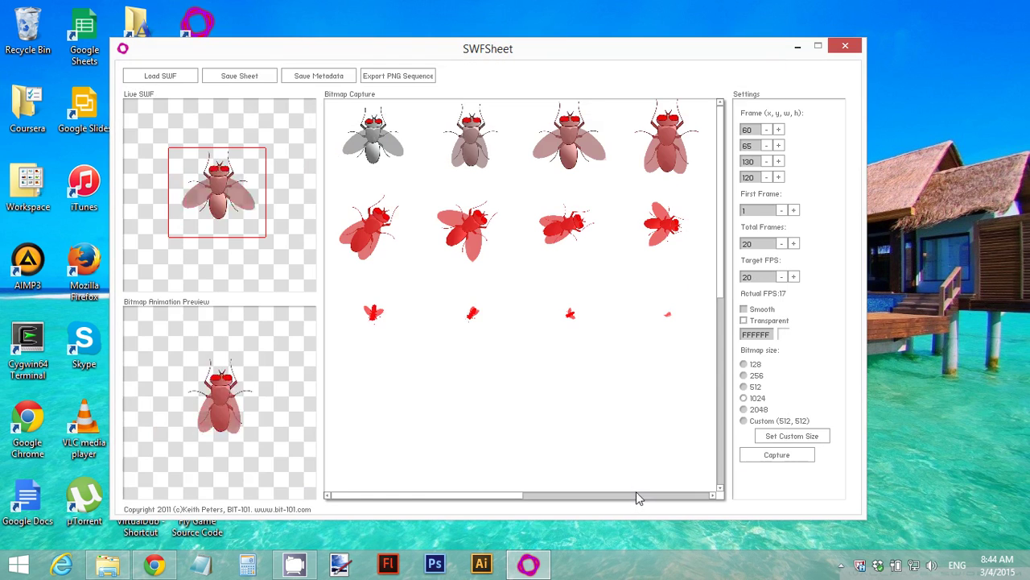
Switch to File Explorer and inspect the exported PNG frames in Fly Game Assets' fly animation folder, particularly a0028 and a0029
click(107, 564)
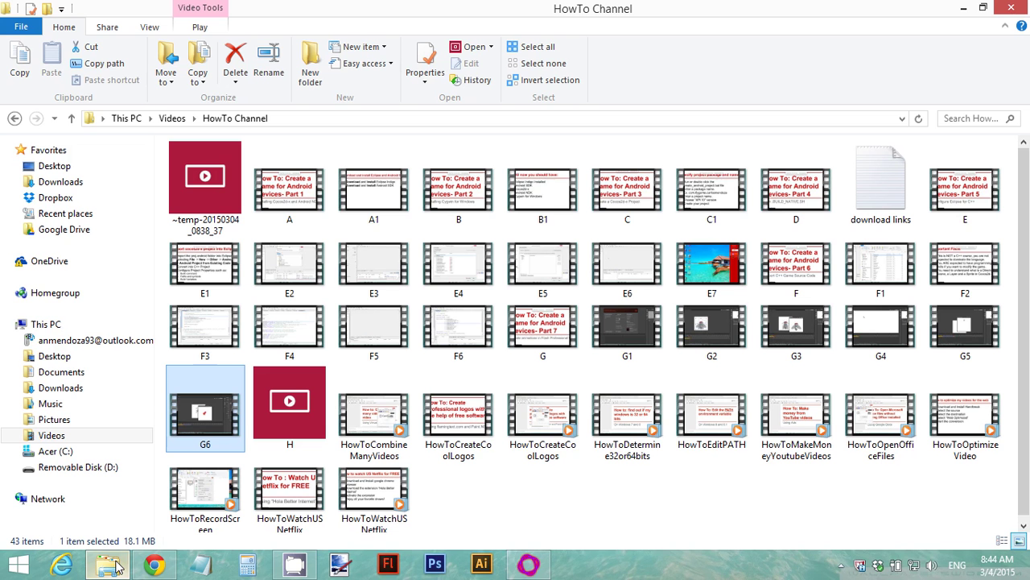
click(46, 166)
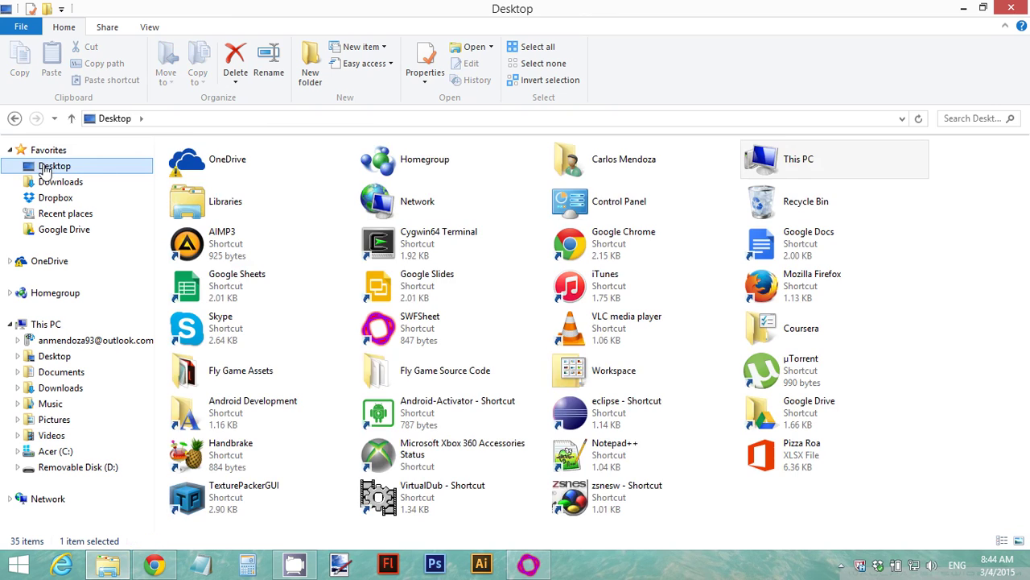
double_click(246, 379)
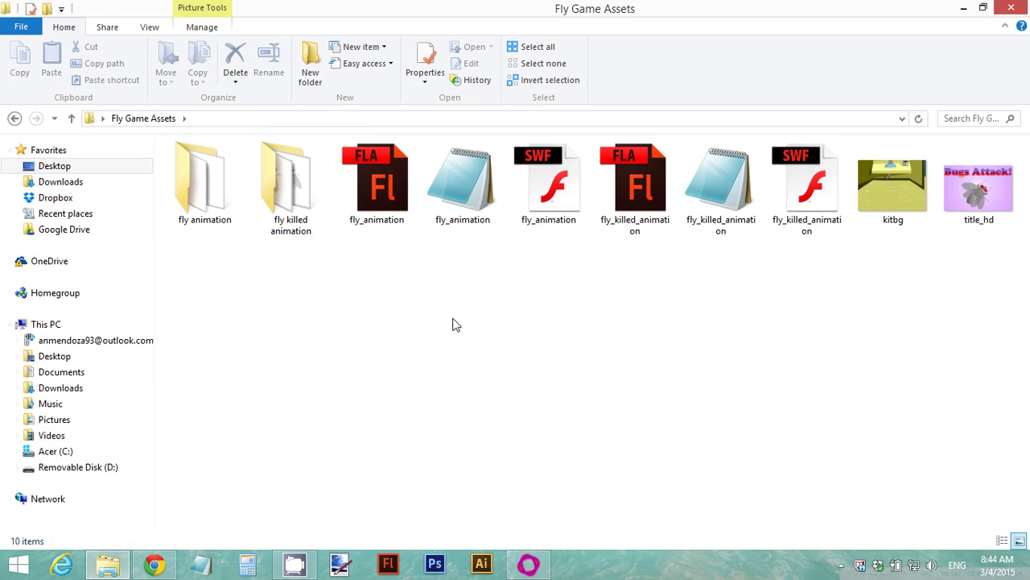
double_click(219, 182)
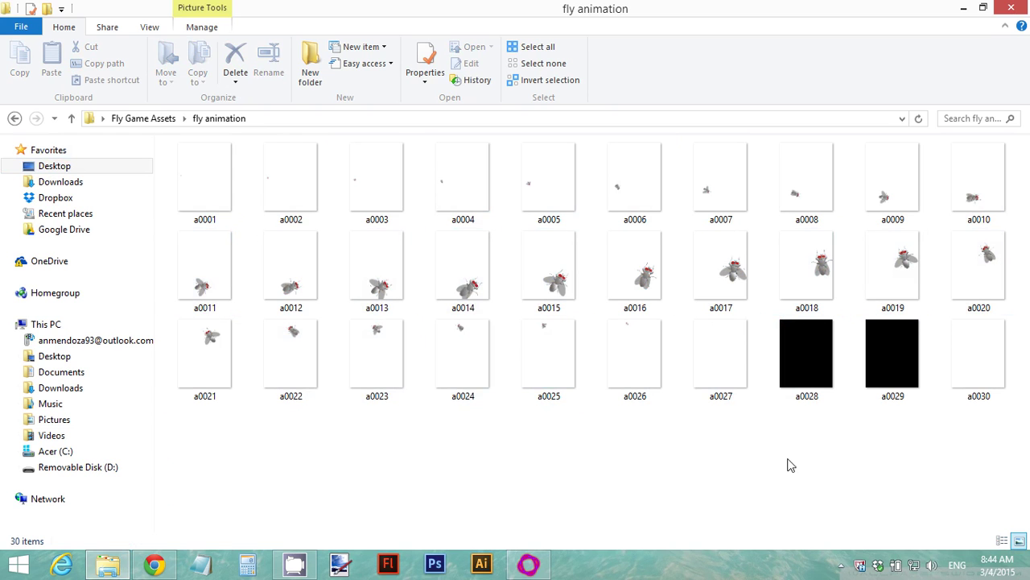
click(800, 357)
click(880, 354)
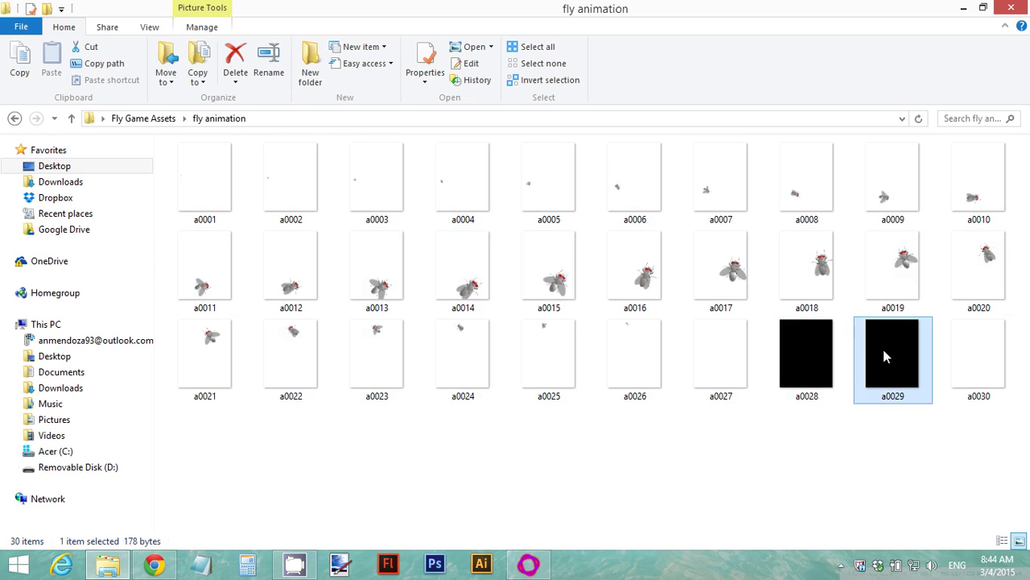
click(786, 434)
click(825, 375)
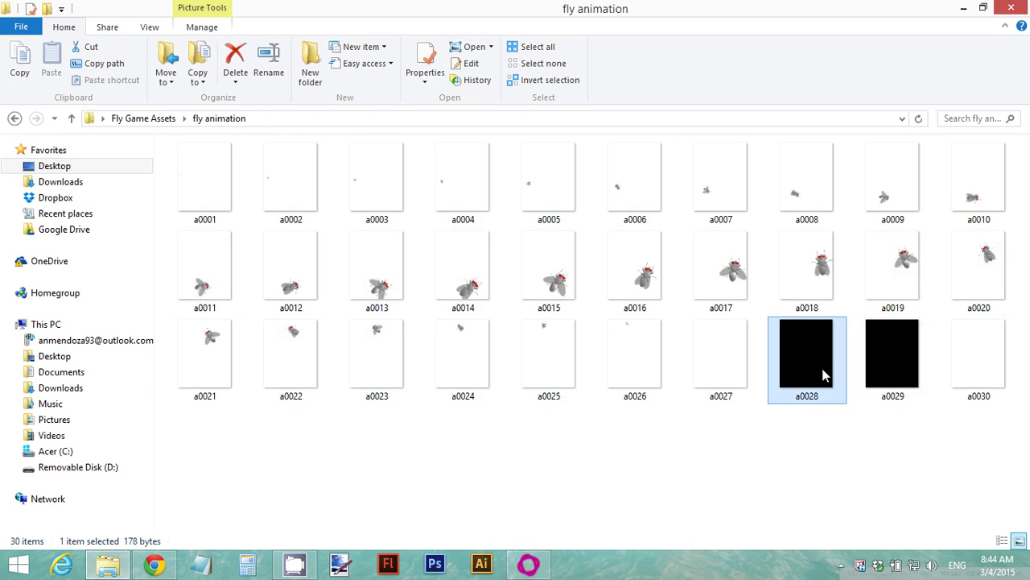
click(896, 356)
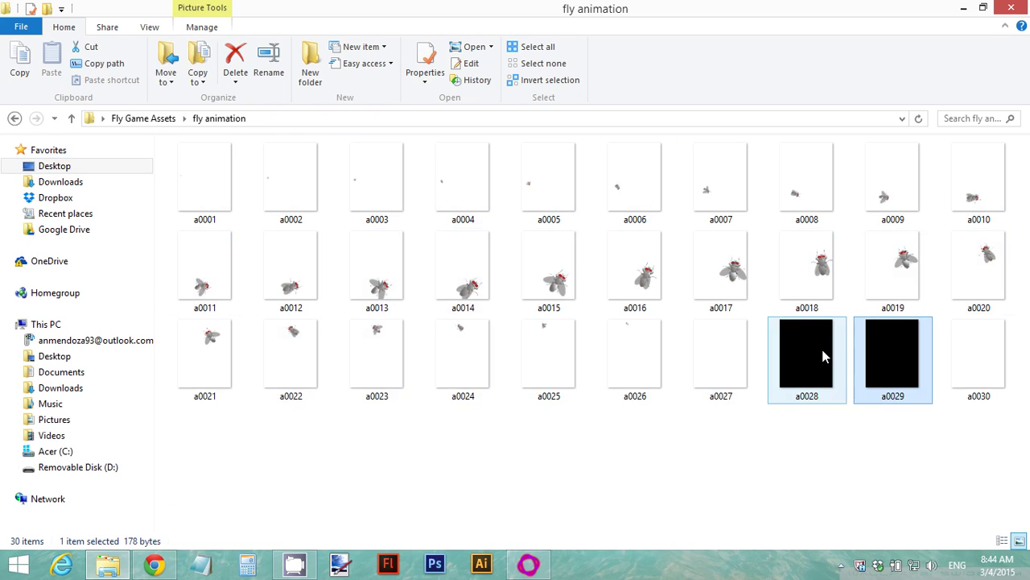
click(765, 462)
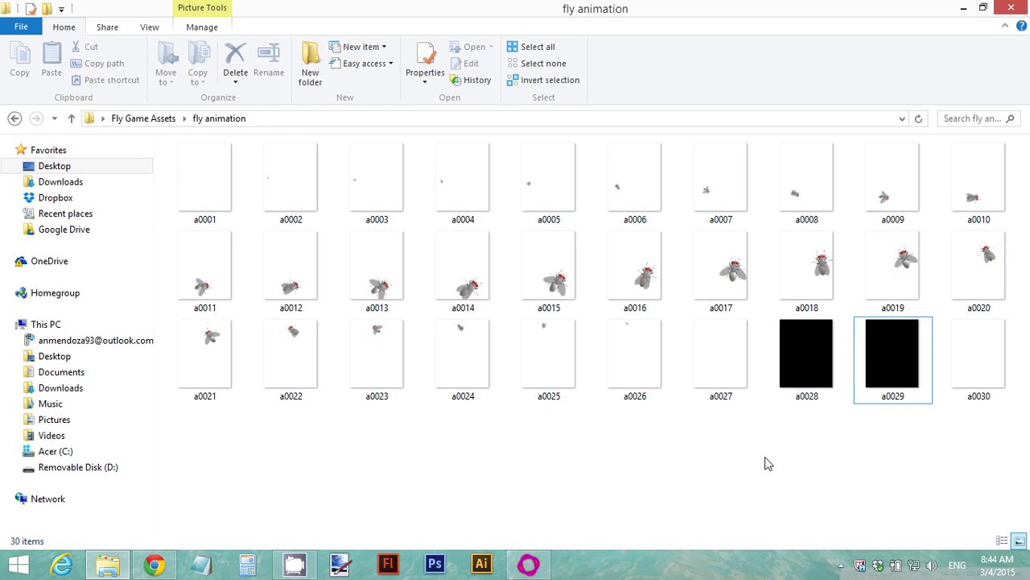
Check the exported PNG frames in the fly killed animation folder inside Fly Game Assets
click(14, 119)
double_click(278, 167)
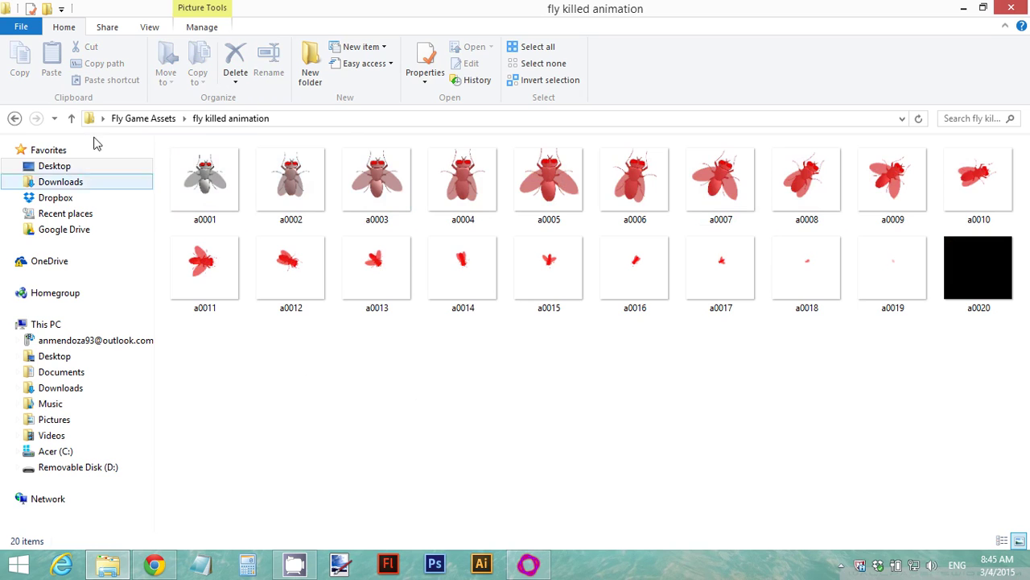
Delete the blank last frame a0030 from the fly animation folder inside Fly Game Assets
click(14, 118)
double_click(202, 190)
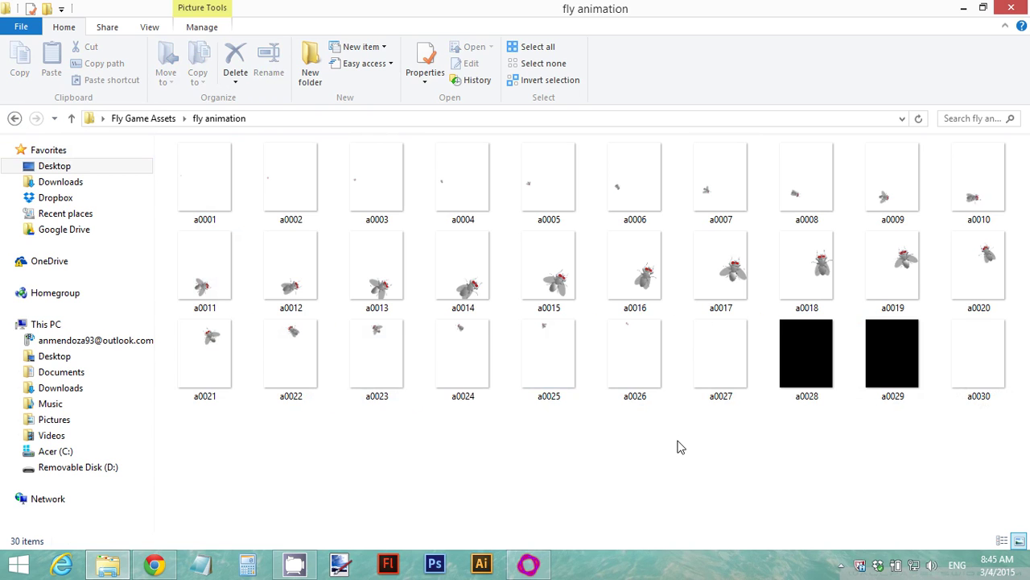
click(978, 344)
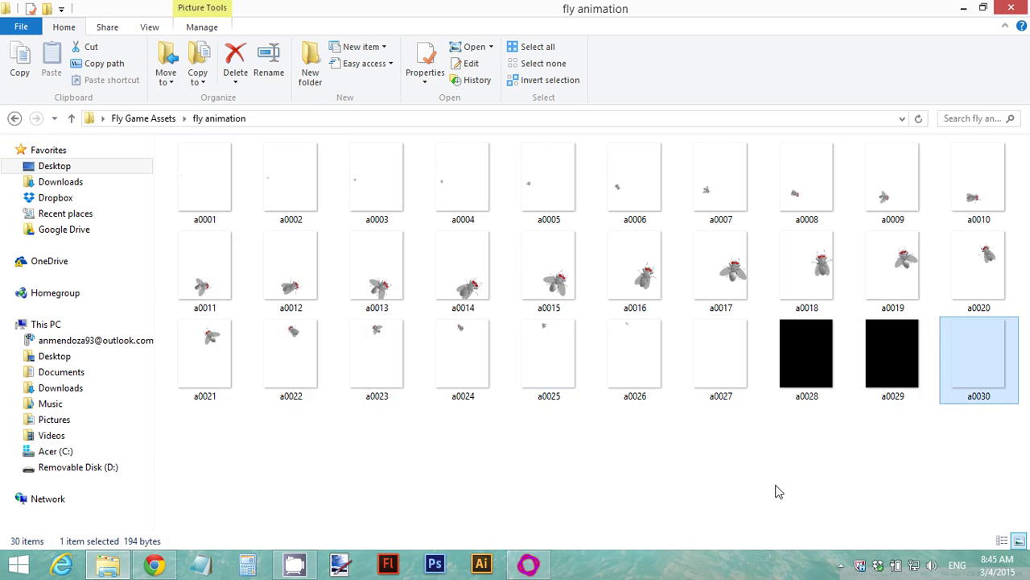
key(Delete)
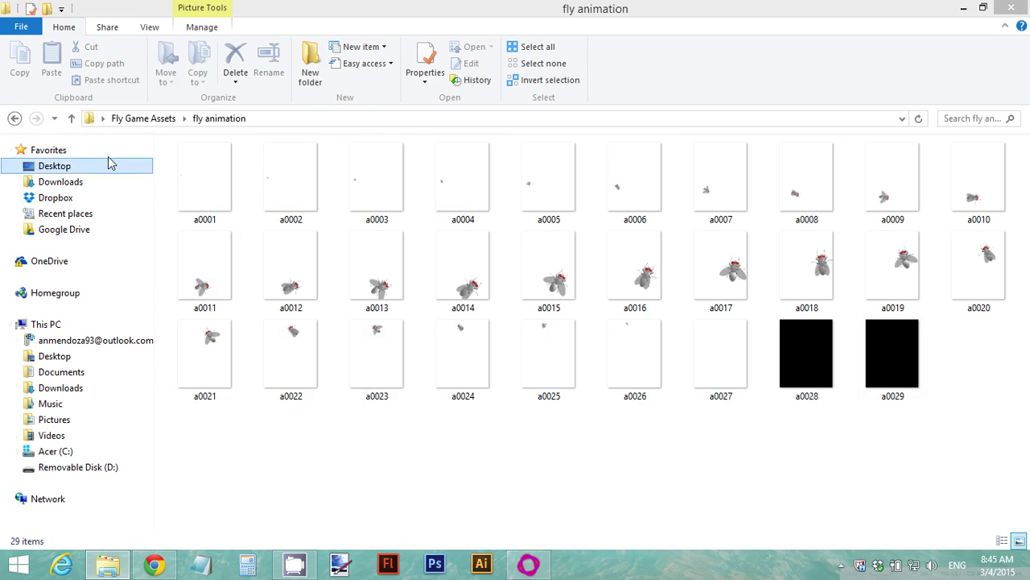
Rename frame a0001 in the fly killed animation folder as a0030
click(15, 119)
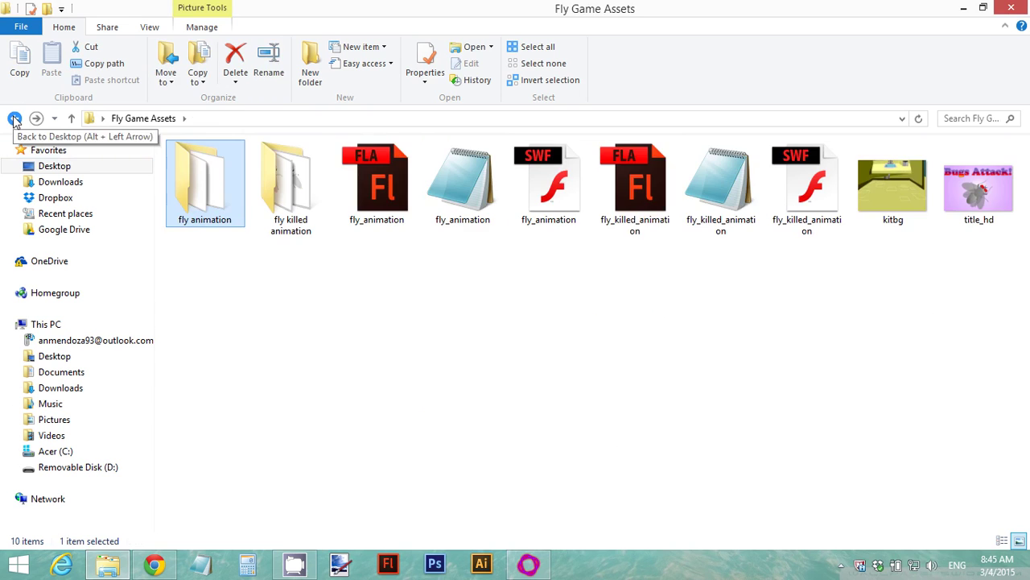
double_click(299, 201)
click(207, 188)
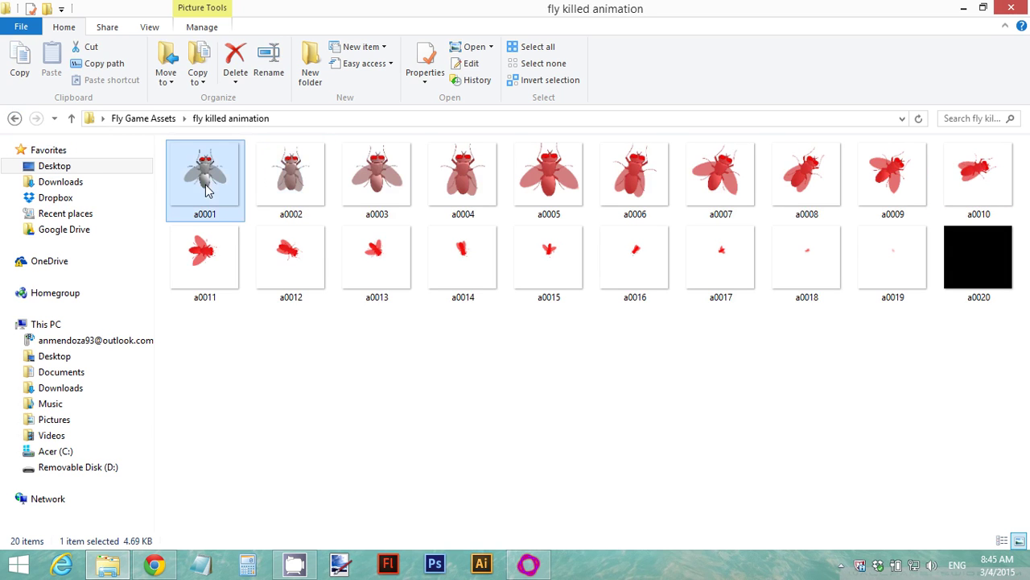
right_click(208, 212)
click(278, 517)
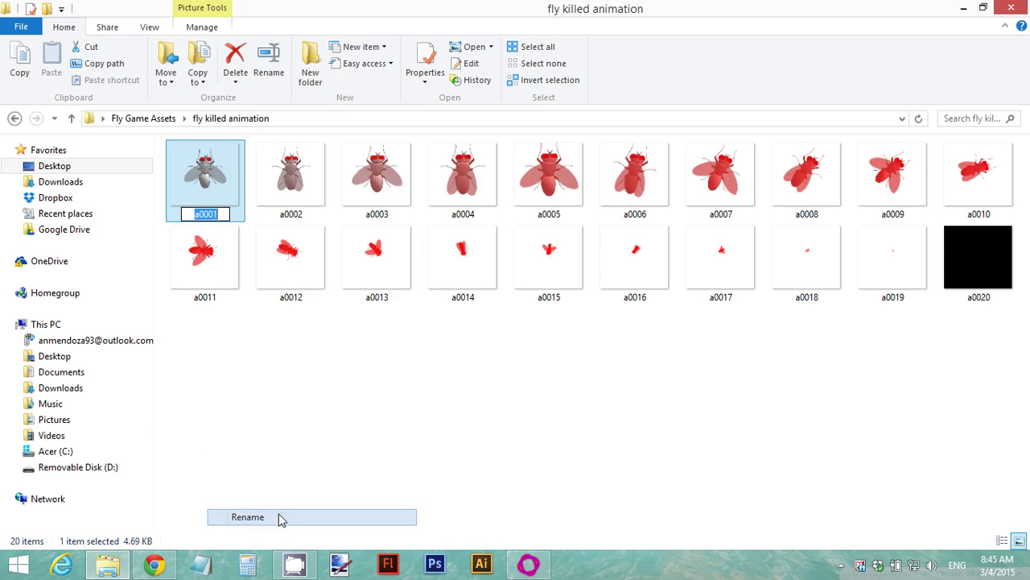
key(BackSpace)
key(BackSpace)
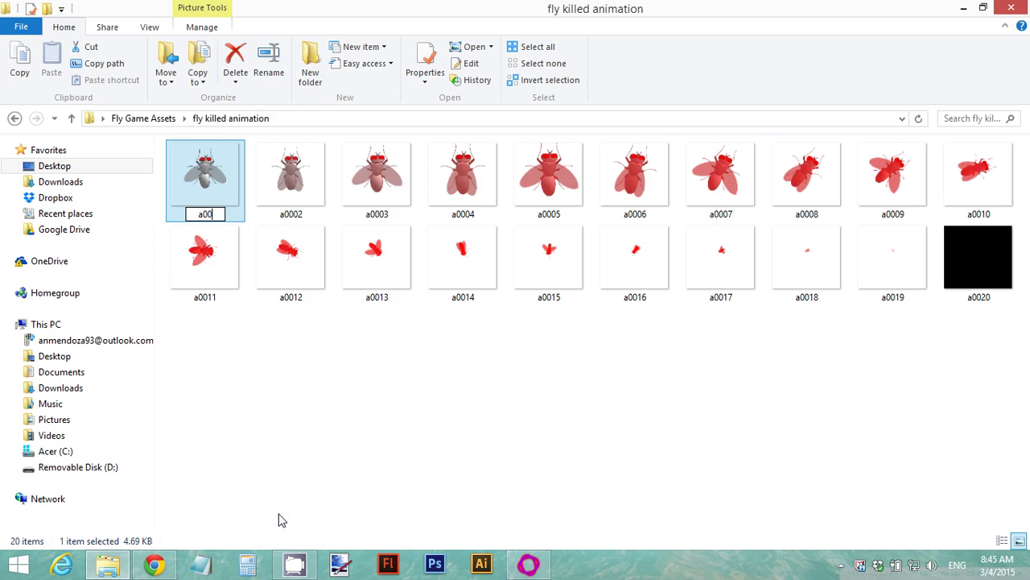
text(30)
key(Return)
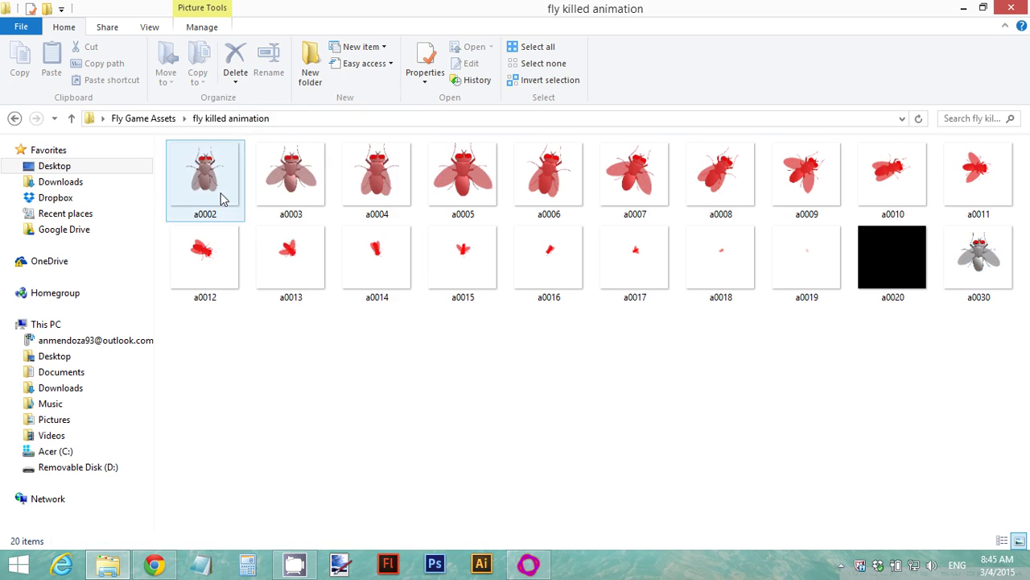
Rename frame a0002 in the fly killed animation folder as a0031
right_click(223, 200)
click(286, 521)
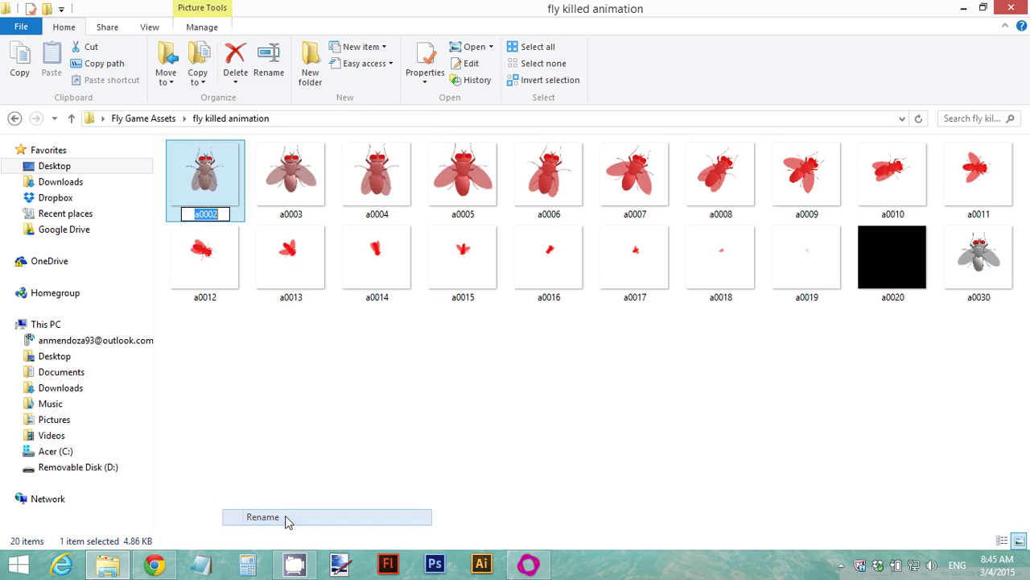
key(End)
key(BackSpace)
key(BackSpace)
text(31)
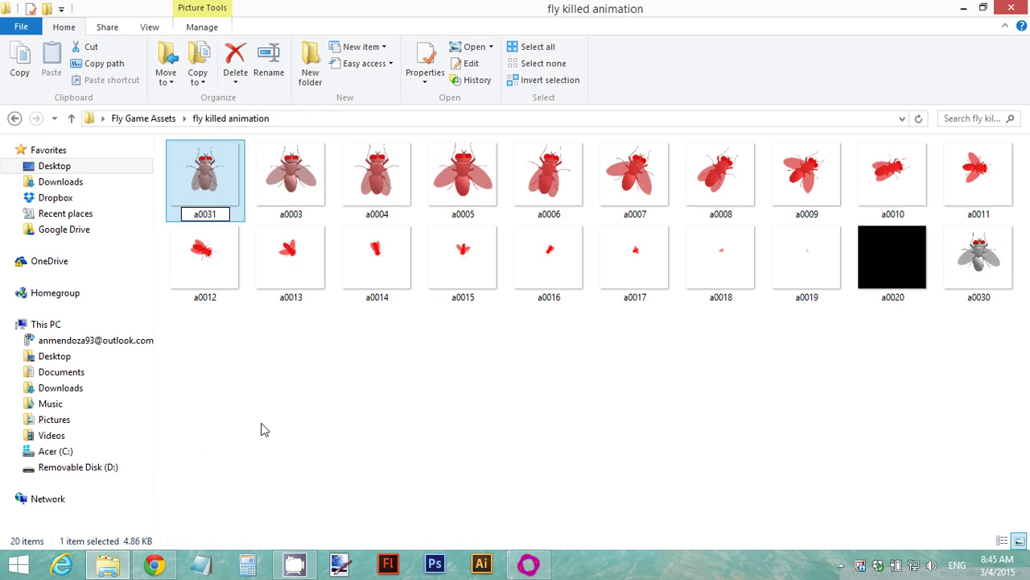
click(279, 367)
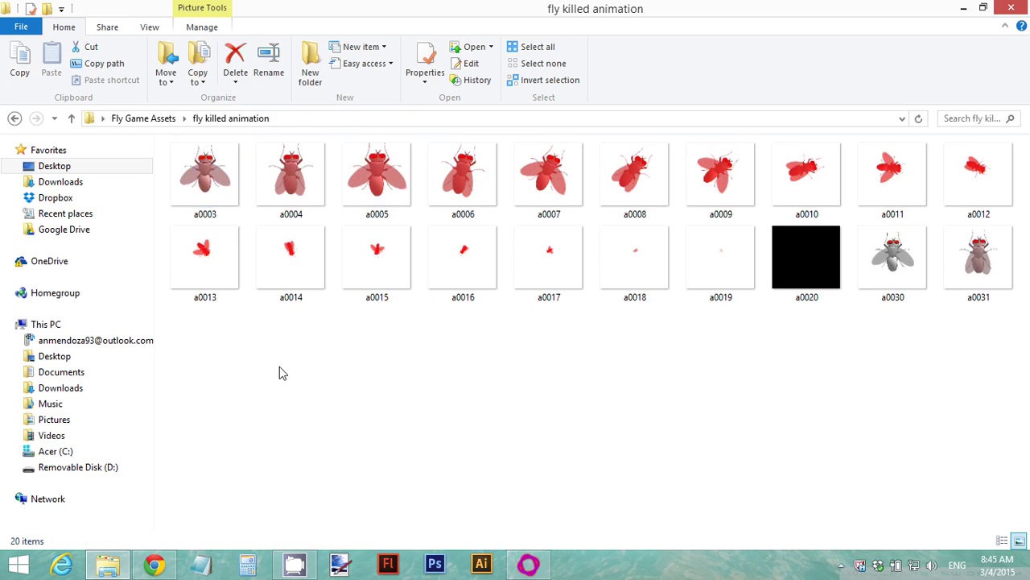
Rename frame a0003 in the fly killed animation folder as a00032
right_click(207, 193)
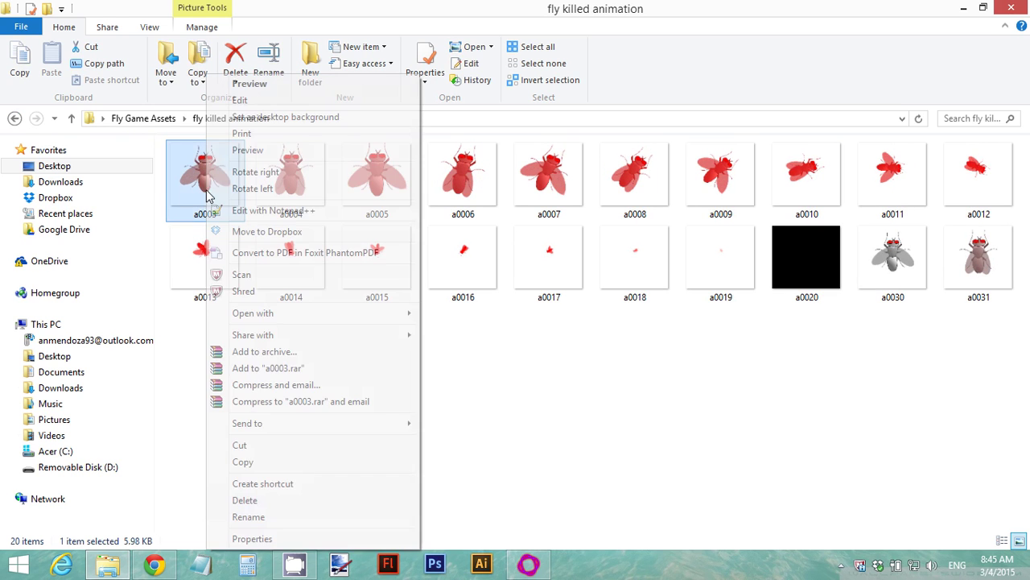
click(280, 518)
key(End)
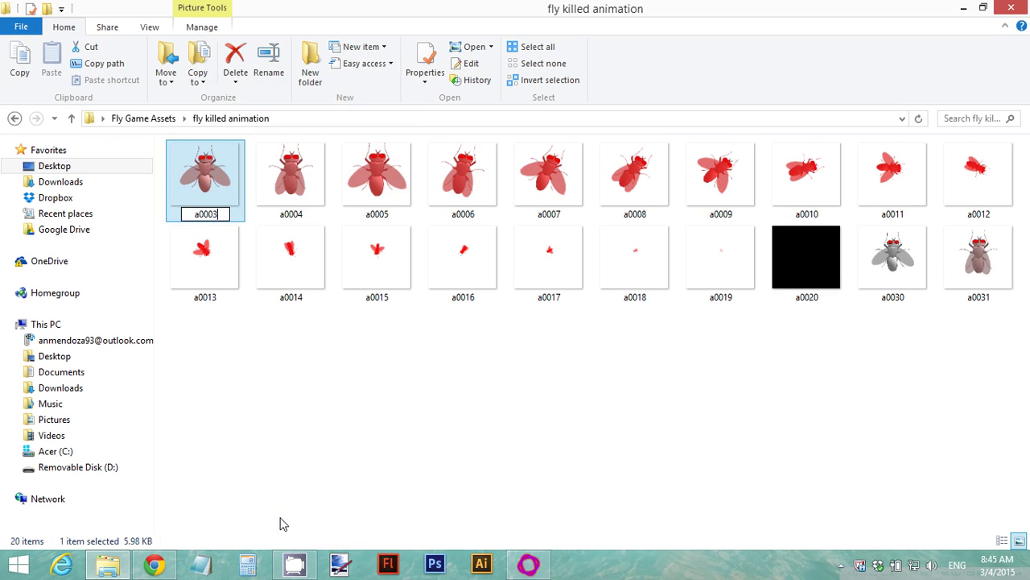
text(2)
key(Return)
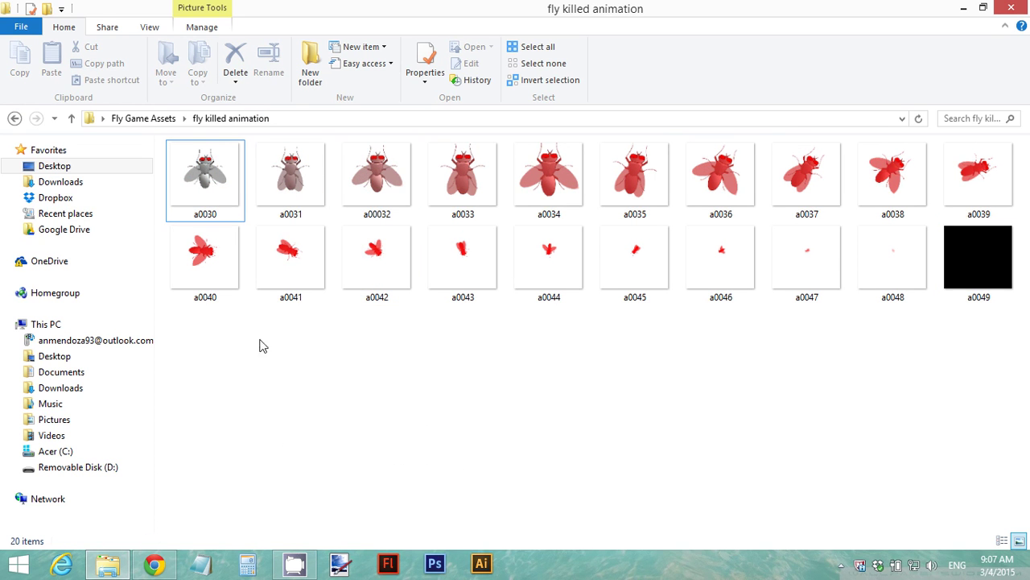
Check the first and last renamed frames, a0030 and a0049, in the fly killed animation folder
click(206, 186)
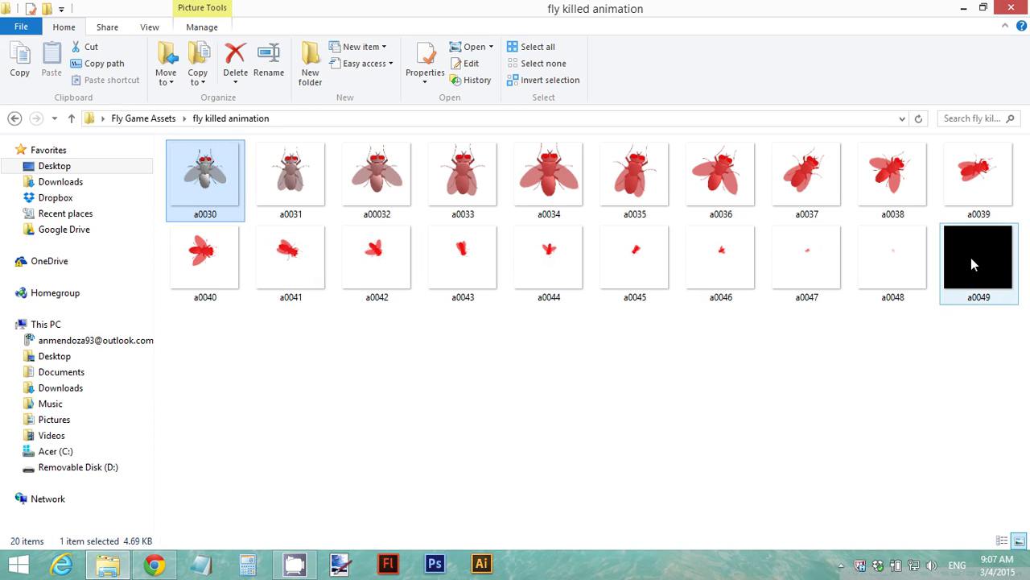
click(971, 258)
click(588, 412)
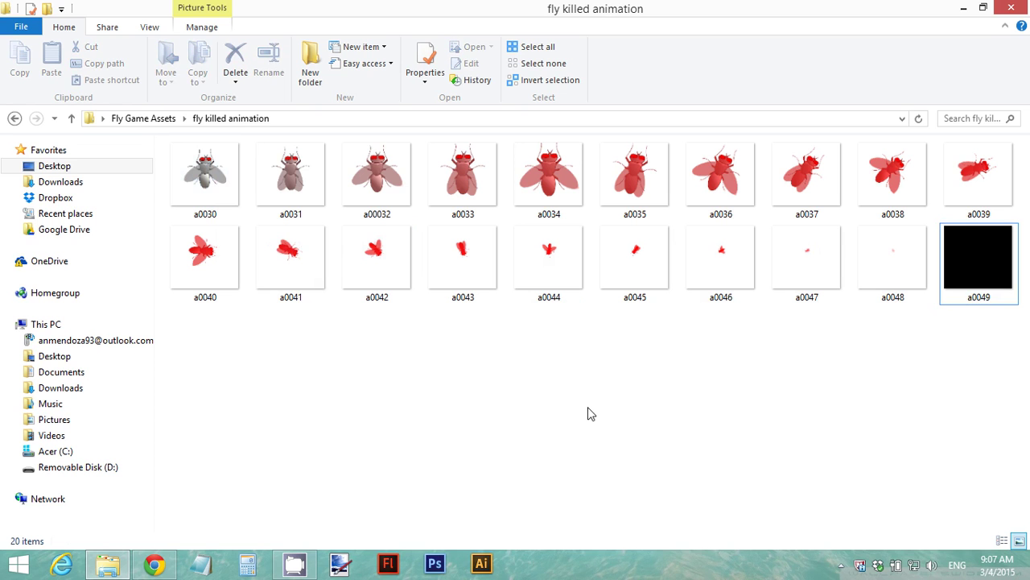
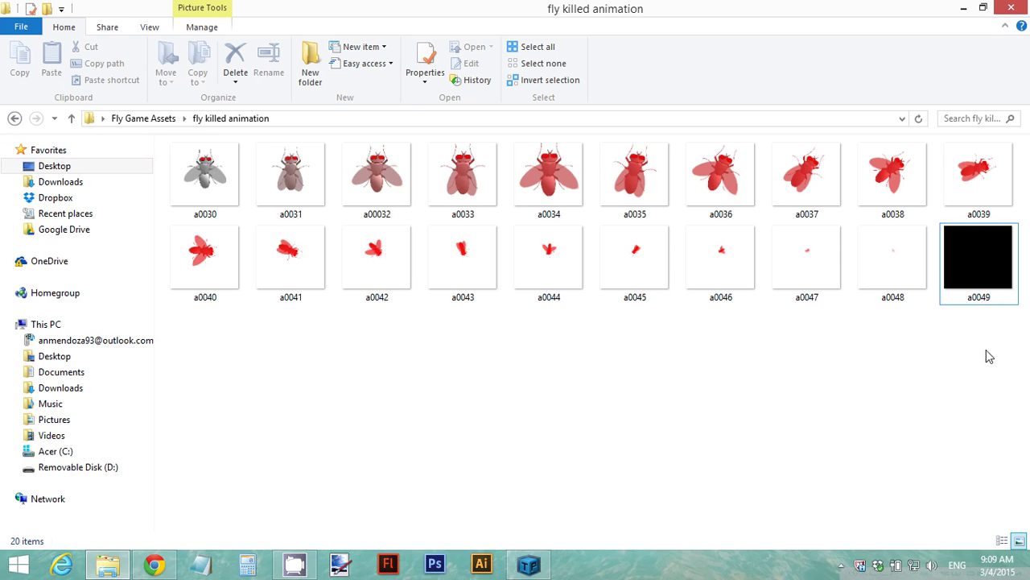
Add all fly killed animation frames, a0030 through a0049, from File Explorer to the empty TexturePacker project
click(982, 7)
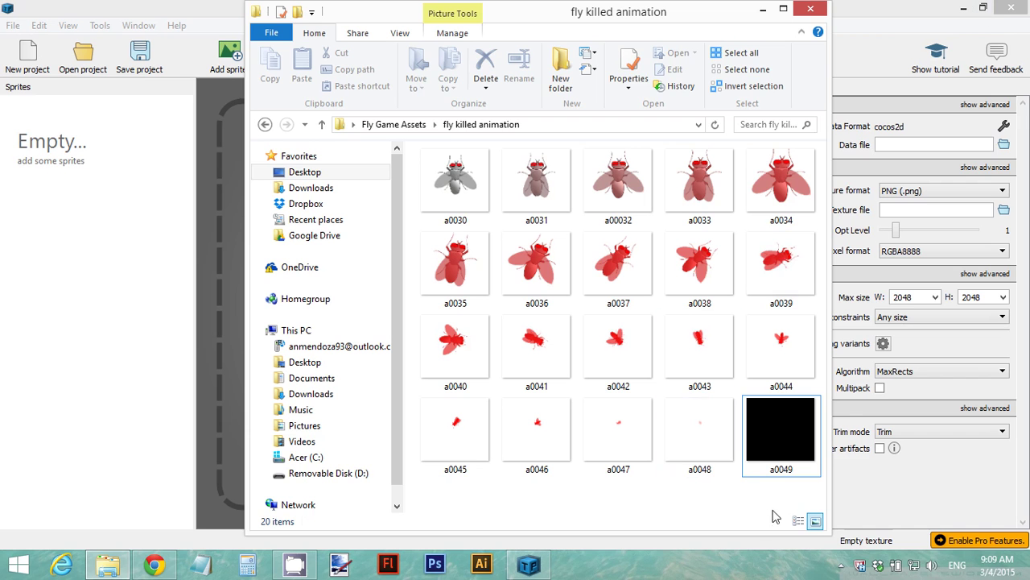
click(476, 199)
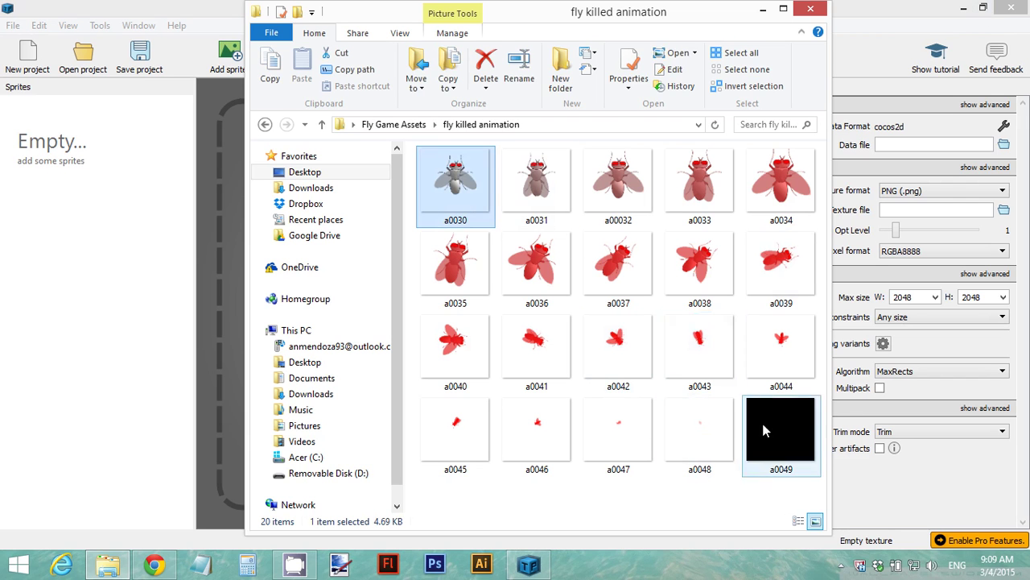
shift+click(763, 419)
drag(373, 20, 690, 65)
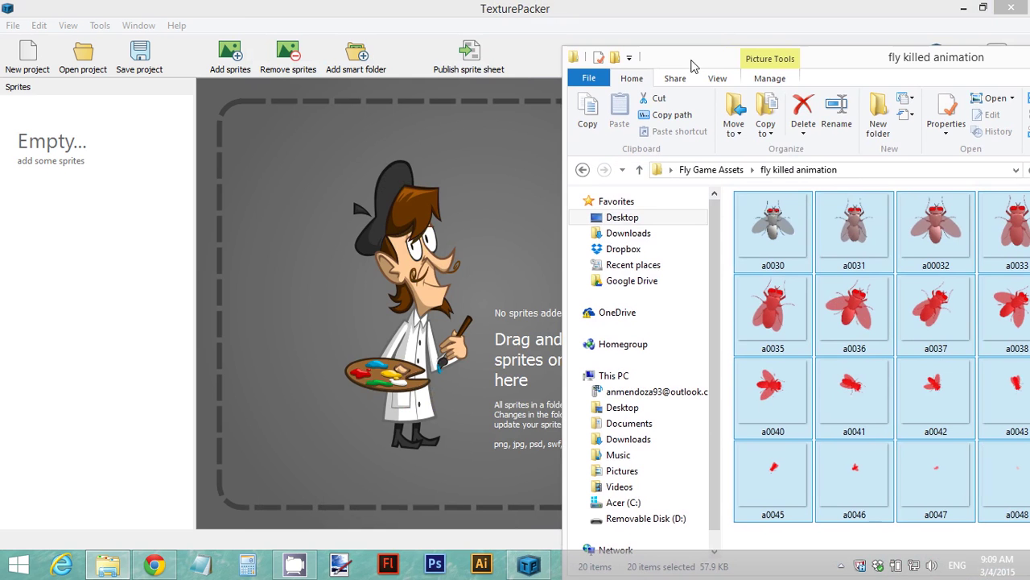
drag(775, 231, 305, 270)
Add all frames a0001 through a0029 from the fly animation folder to the TexturePacker sprite list
drag(714, 58, 419, 33)
click(287, 146)
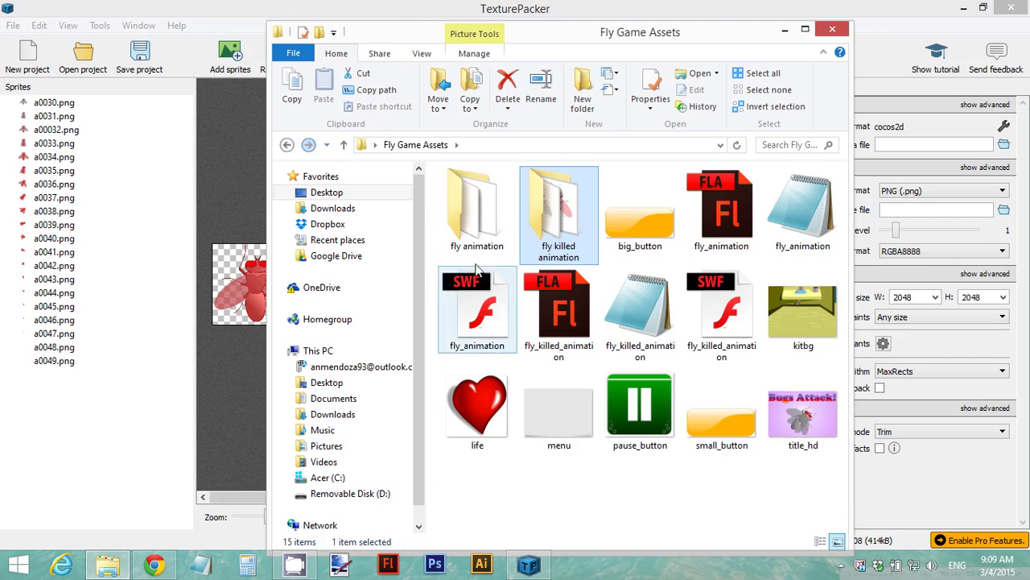
double_click(479, 210)
click(493, 219)
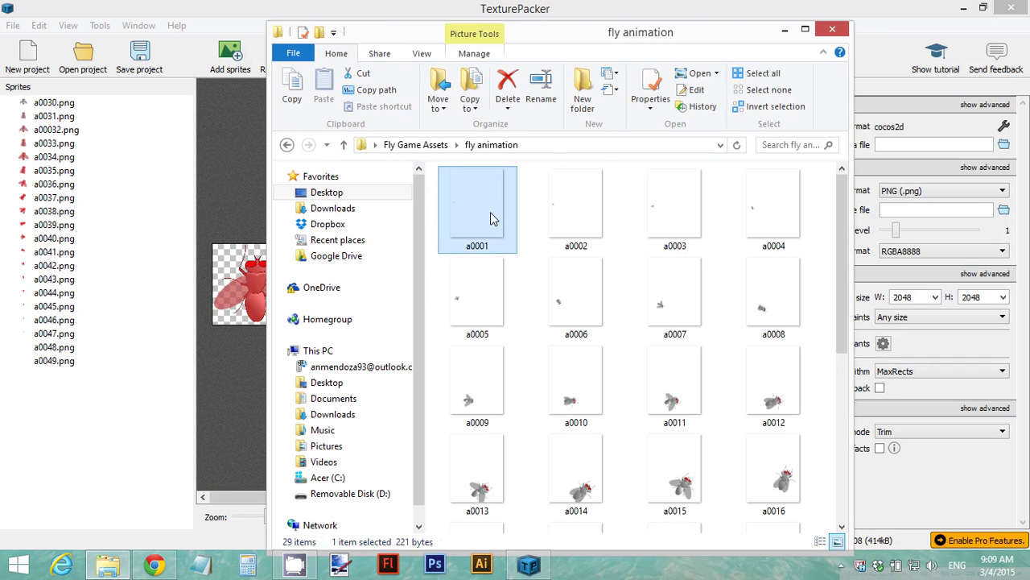
drag(843, 229, 843, 394)
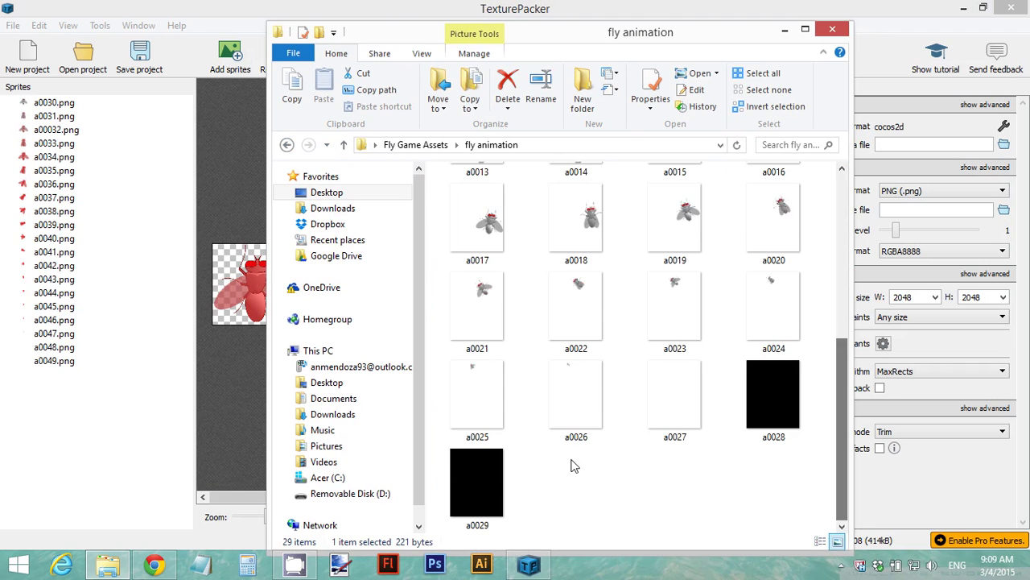
shift+click(478, 474)
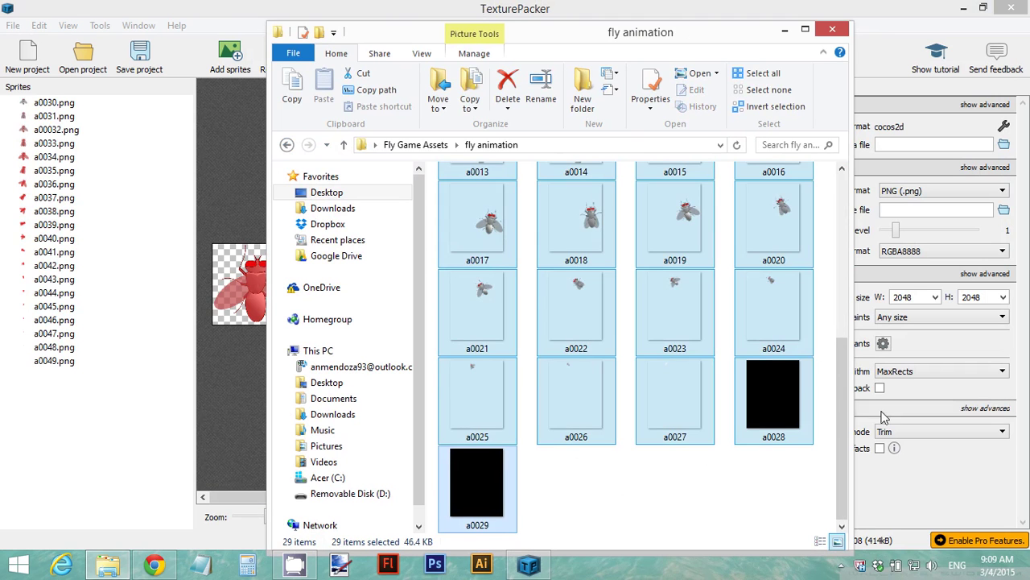
drag(838, 396, 838, 227)
drag(479, 194, 140, 389)
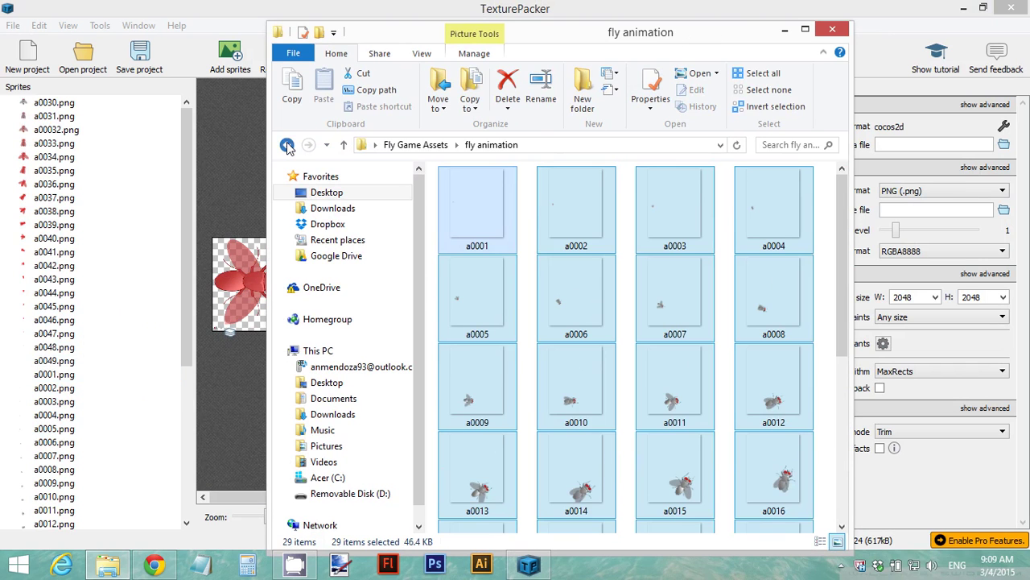
Add the big_button, small_button, pause_button, life and menu images from Fly Game Assets to the sprite list
click(288, 146)
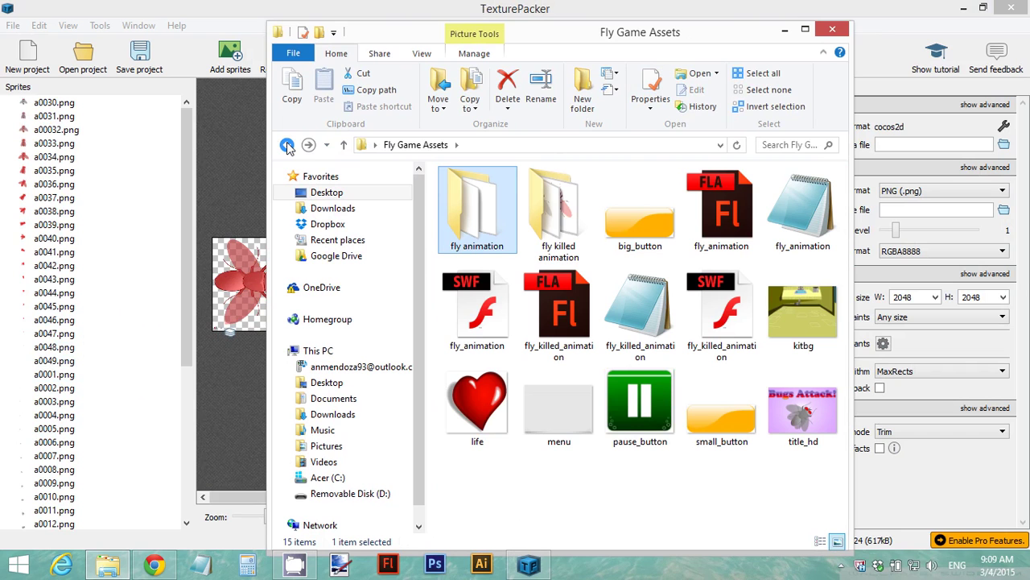
click(628, 228)
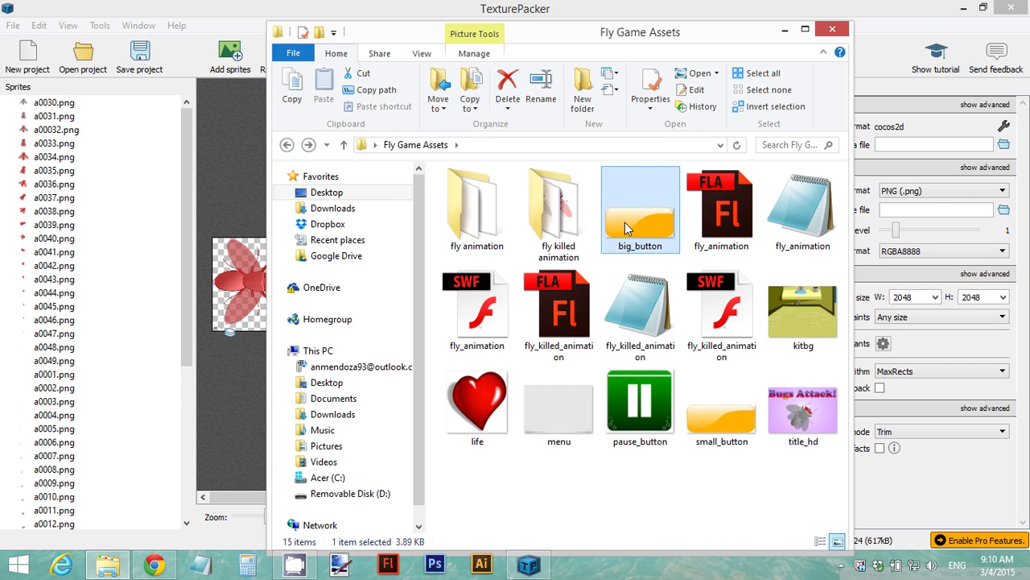
ctrl+click(723, 412)
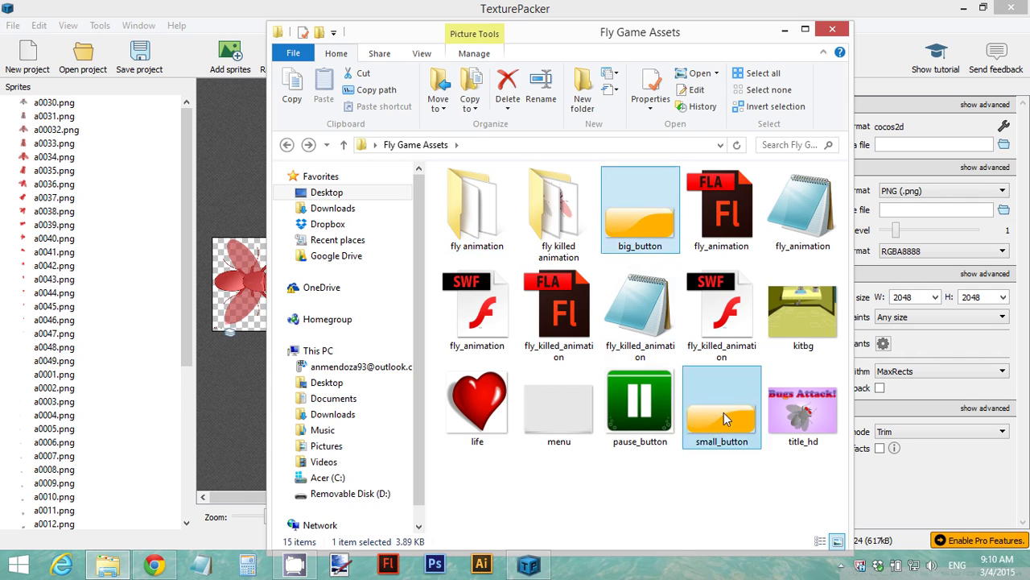
ctrl+click(638, 426)
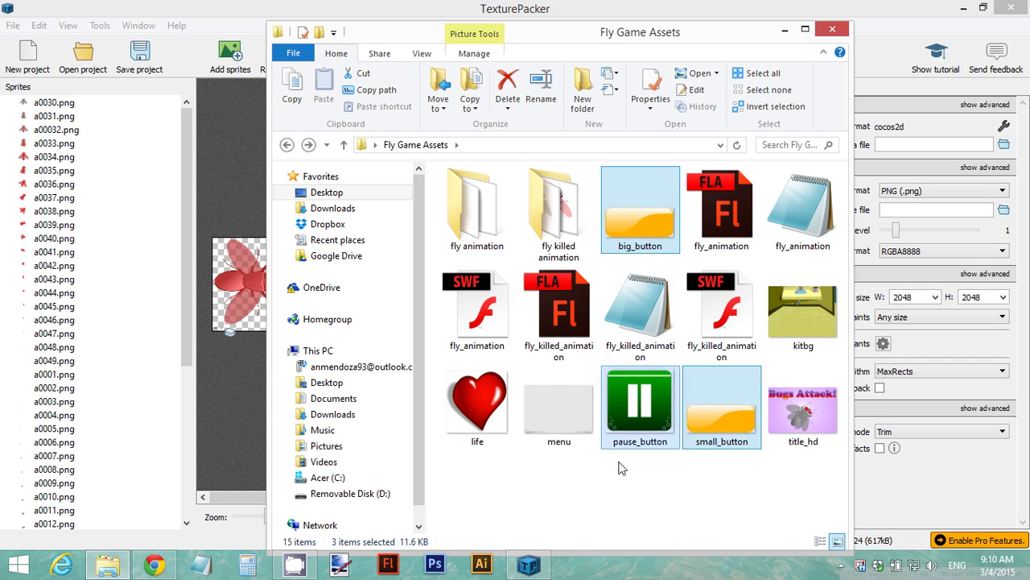
ctrl+click(479, 395)
ctrl+click(558, 407)
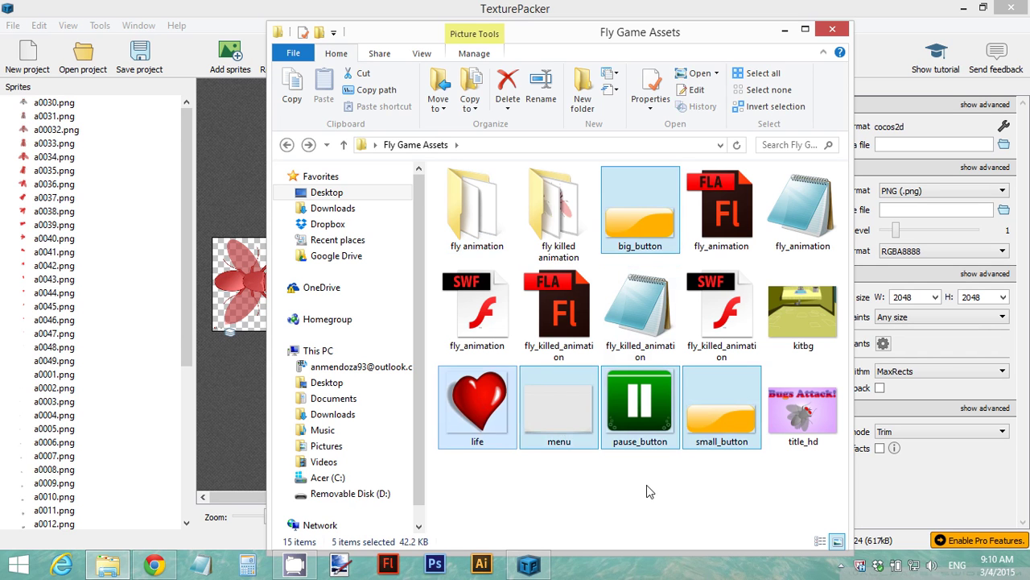
drag(636, 213, 110, 476)
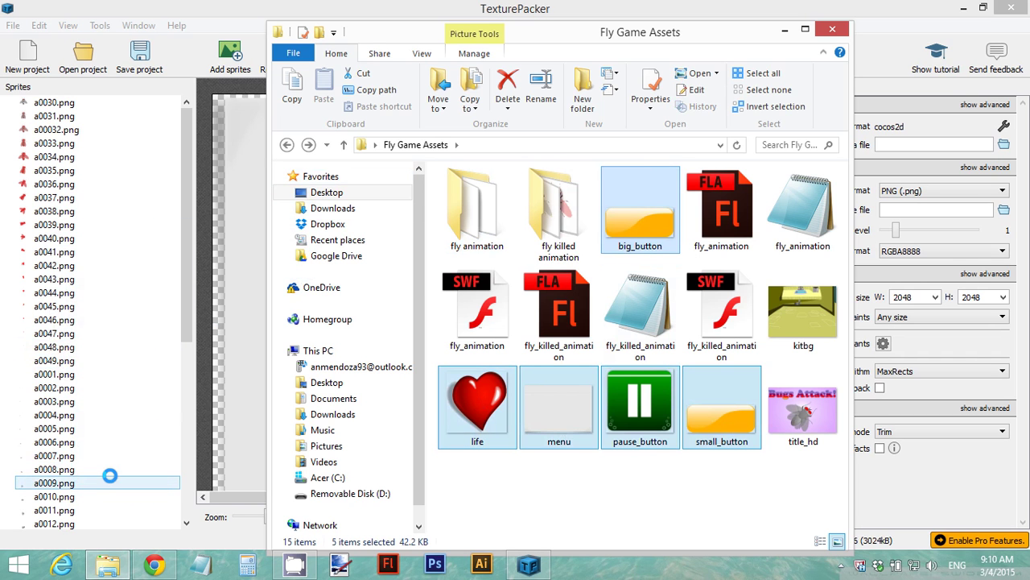
Check the end of TexturePacker's sprite list and locate big_button.png on the sprite sheet
drag(186, 306, 184, 472)
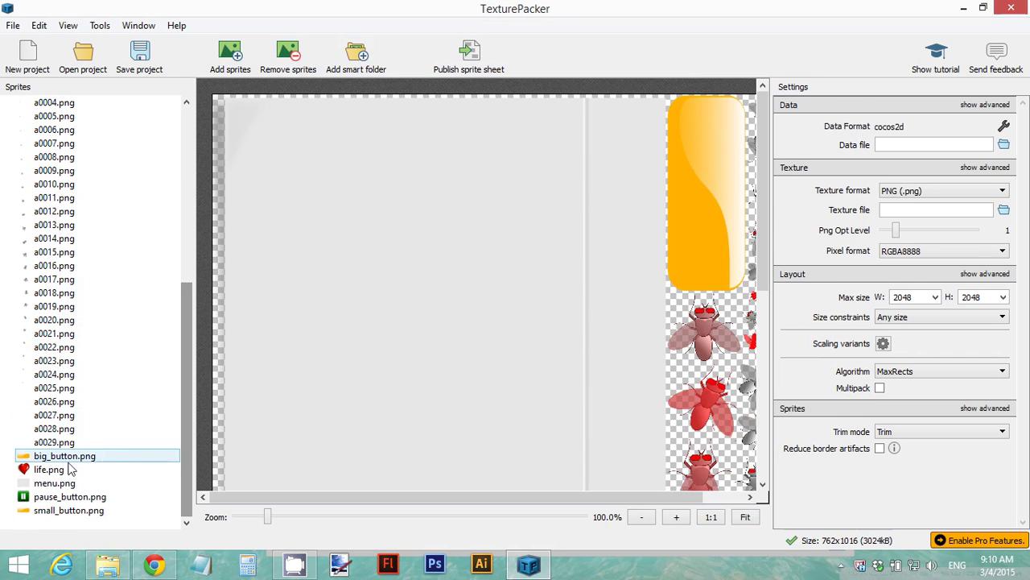
click(529, 567)
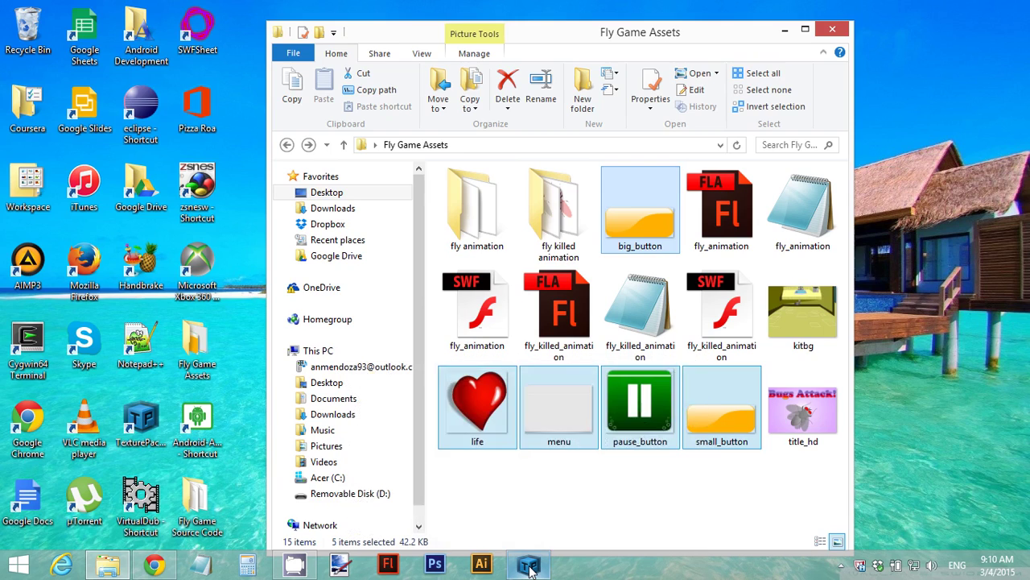
click(529, 567)
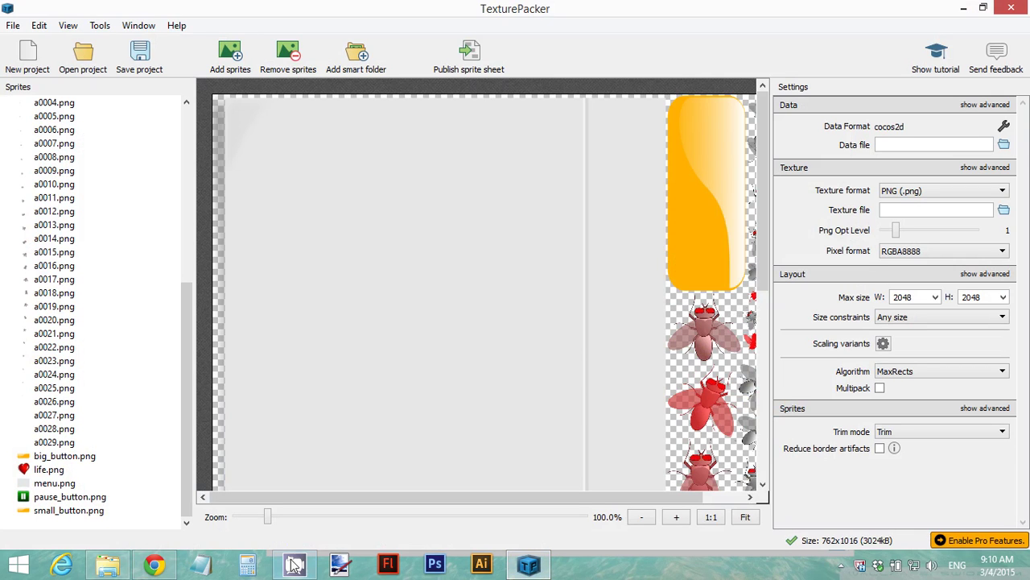
click(64, 456)
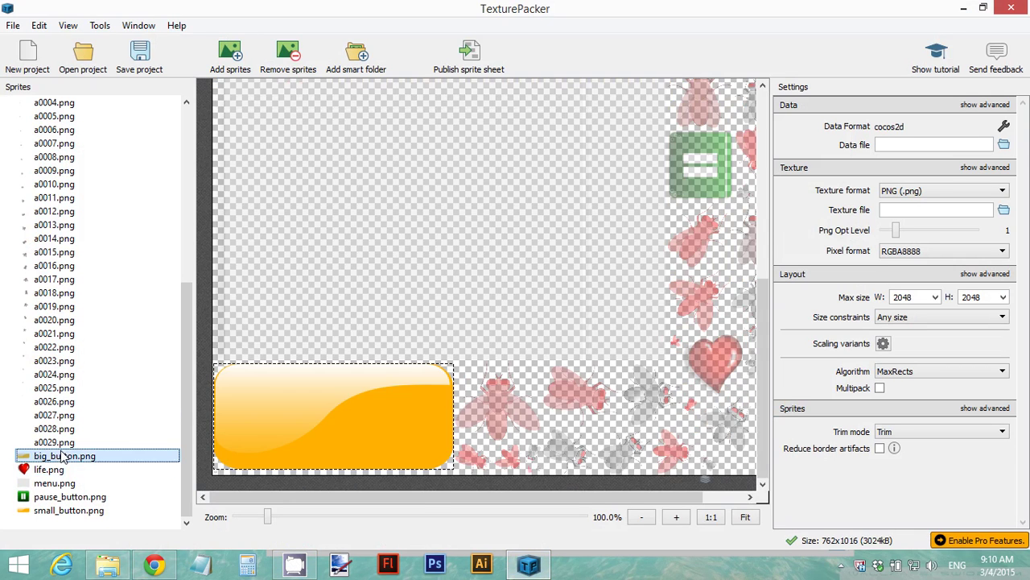
Locate the life, menu, pause_button, small_button and big_button images on the sprite sheet one by one
click(49, 469)
click(50, 483)
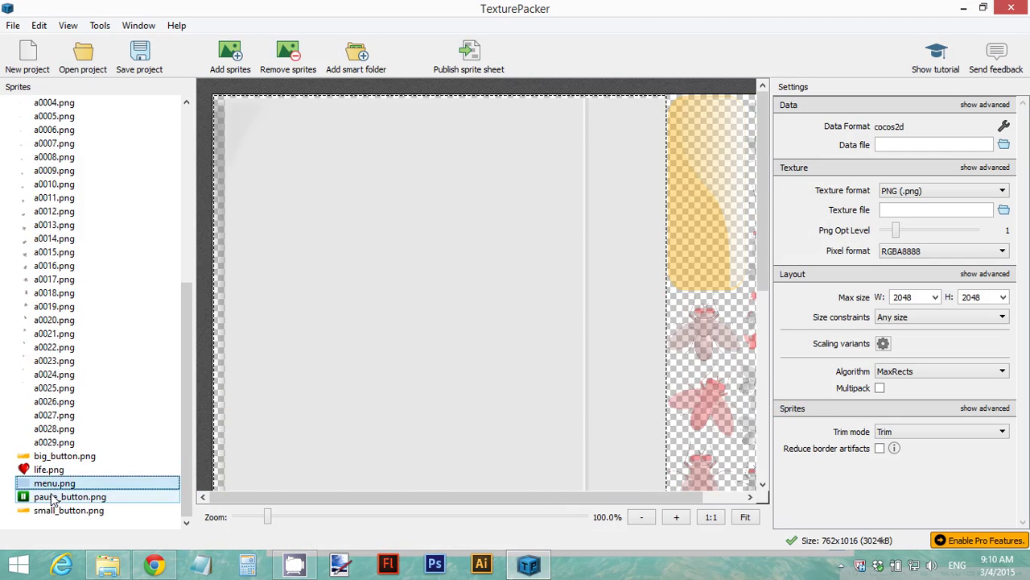
click(53, 497)
click(53, 511)
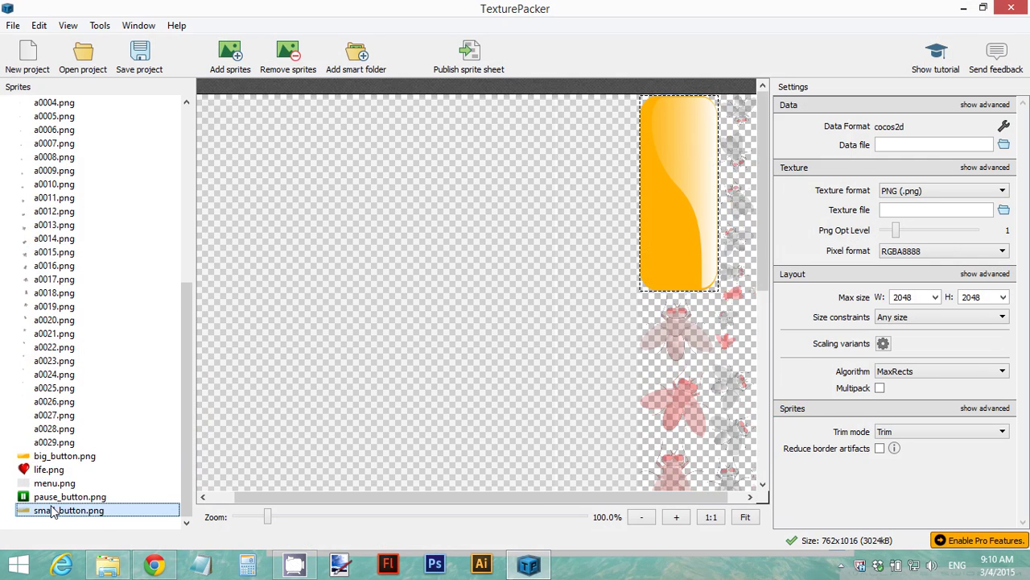
click(36, 455)
click(45, 513)
click(47, 497)
click(45, 470)
click(48, 483)
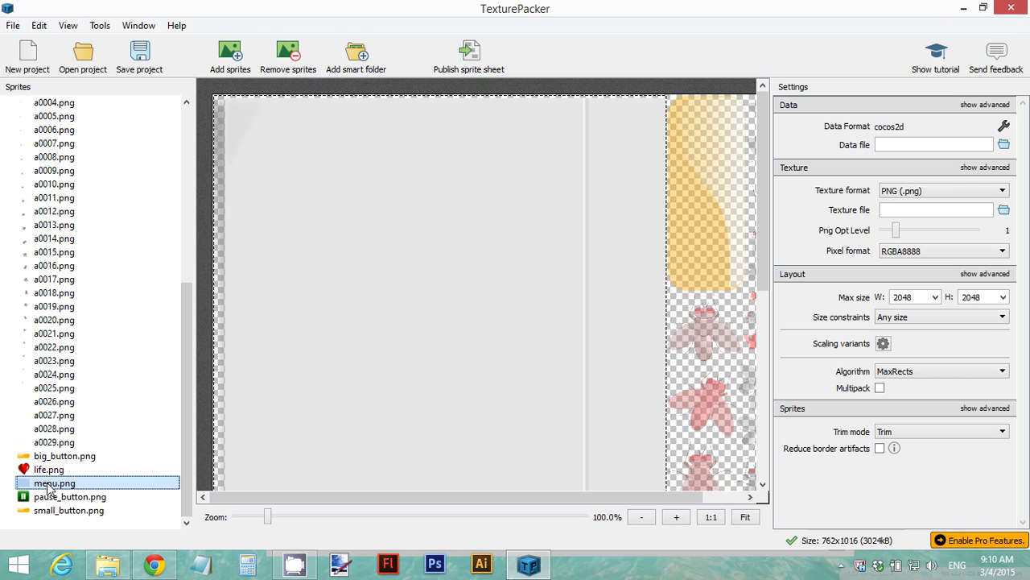
click(377, 497)
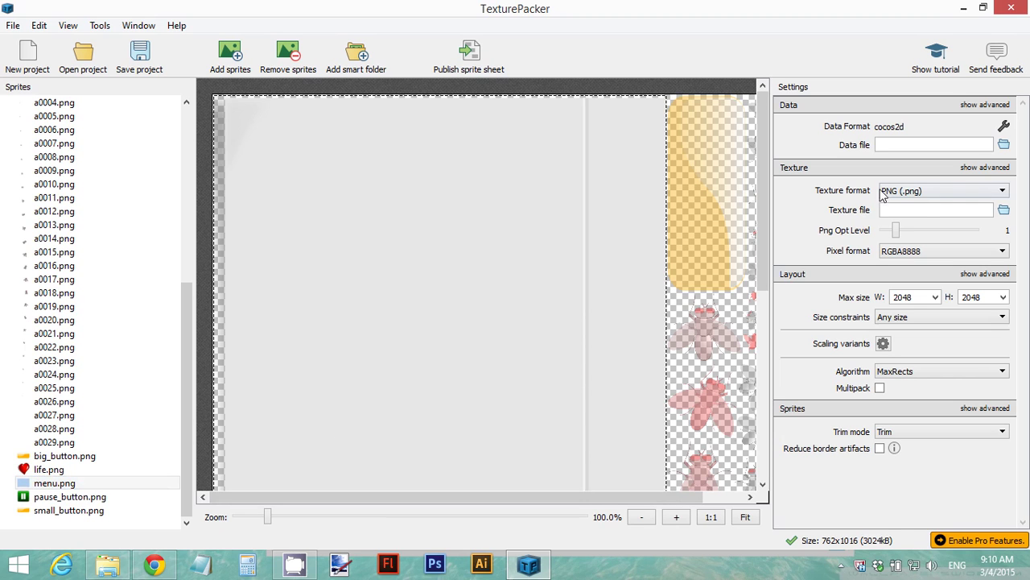
Set the texture's Png Opt Level to 0 and the sprites' trim mode to None
mouse_move(900, 235)
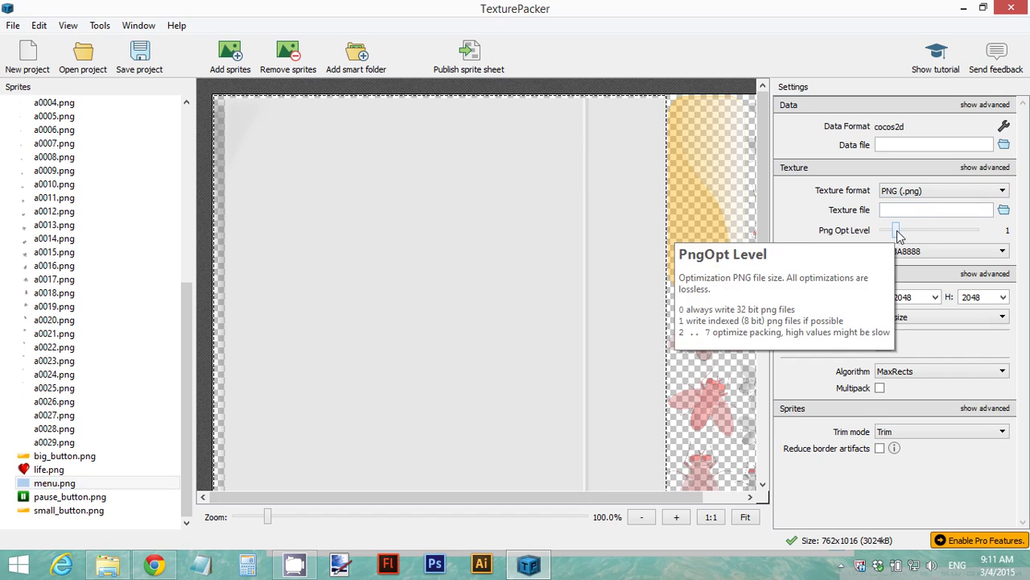
drag(900, 235, 884, 237)
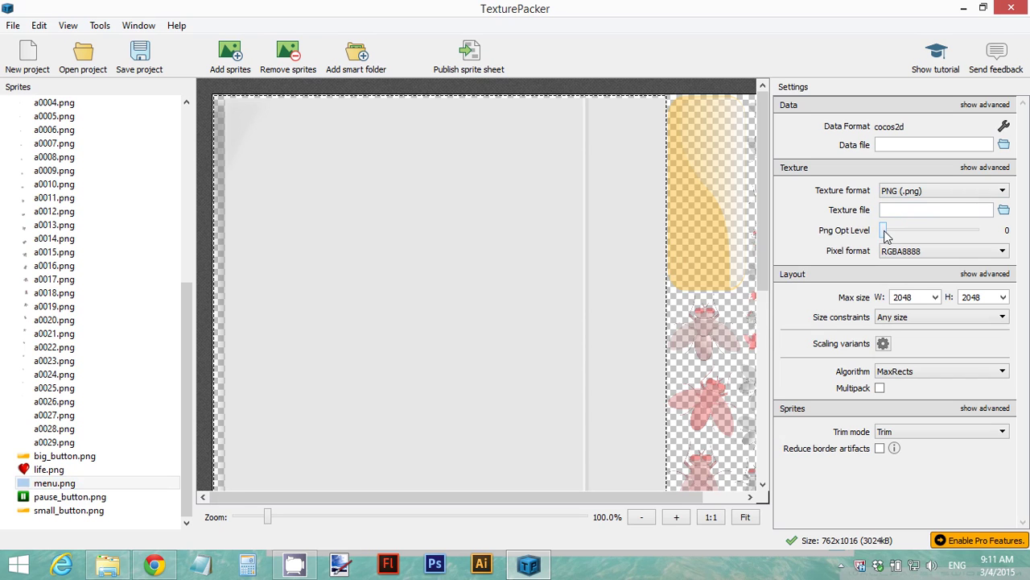
click(953, 438)
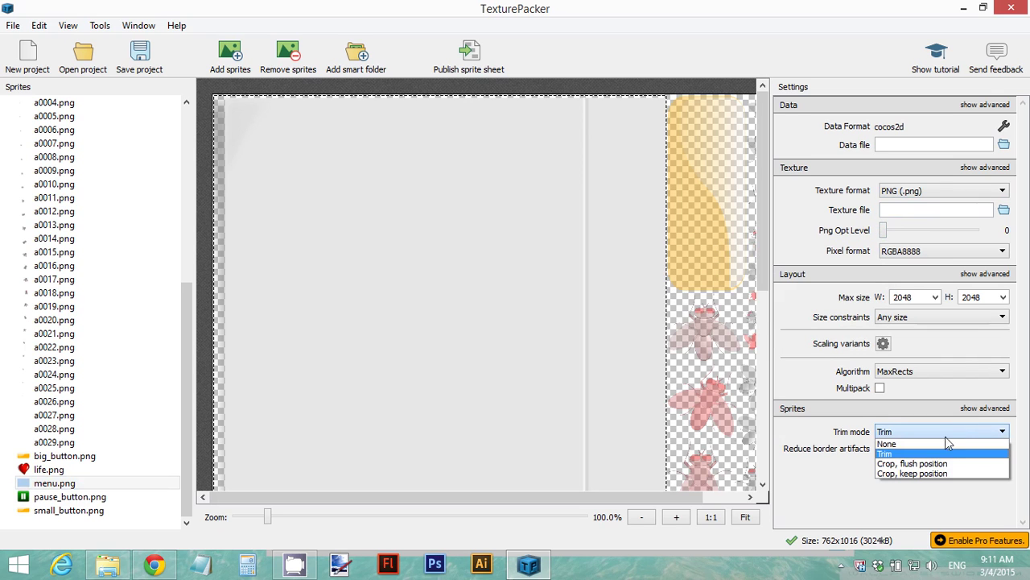
click(932, 444)
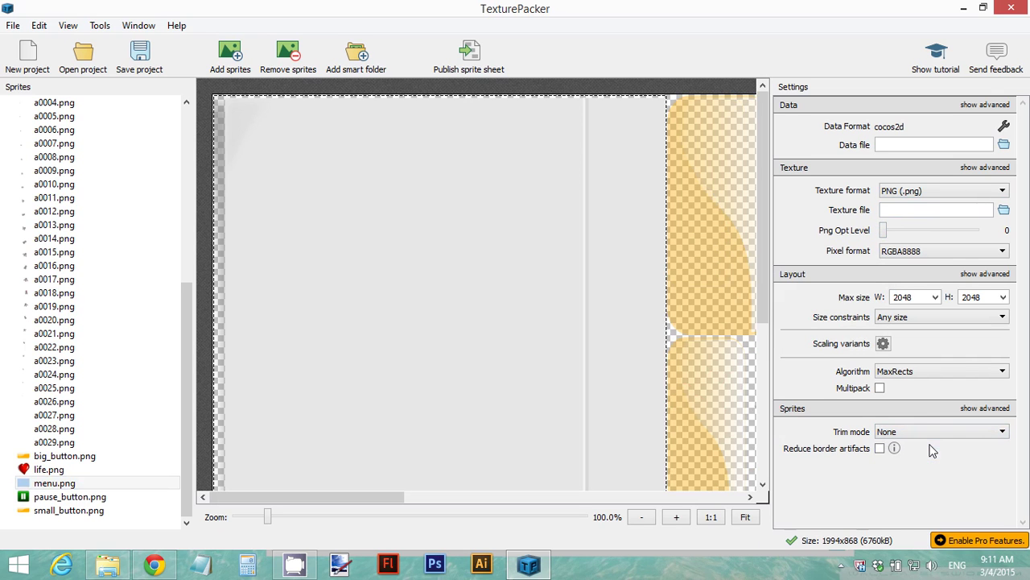
Set the layout algorithm to Basic, with sprites sorted by Name in Ascending order
click(923, 370)
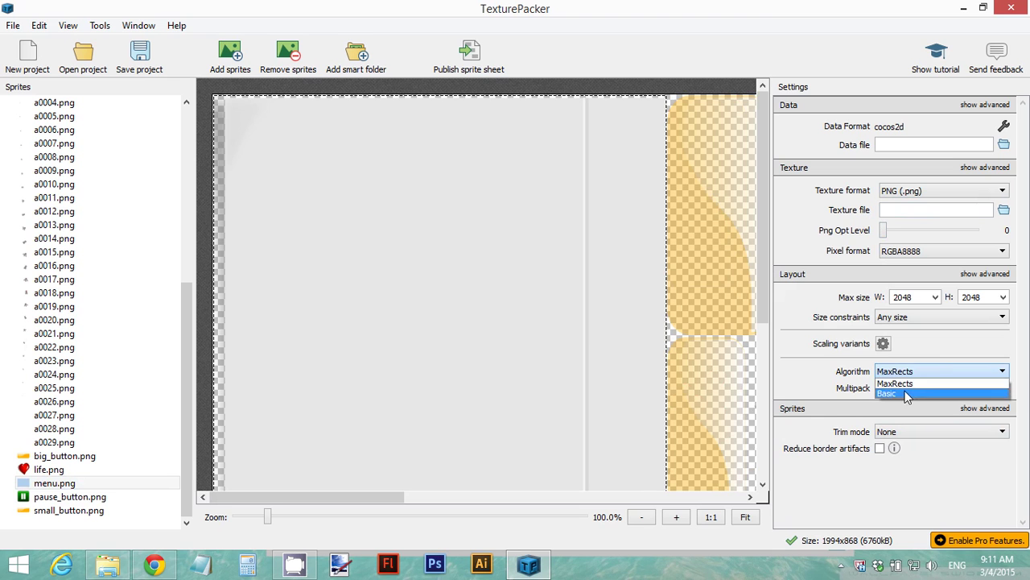
click(906, 393)
click(937, 392)
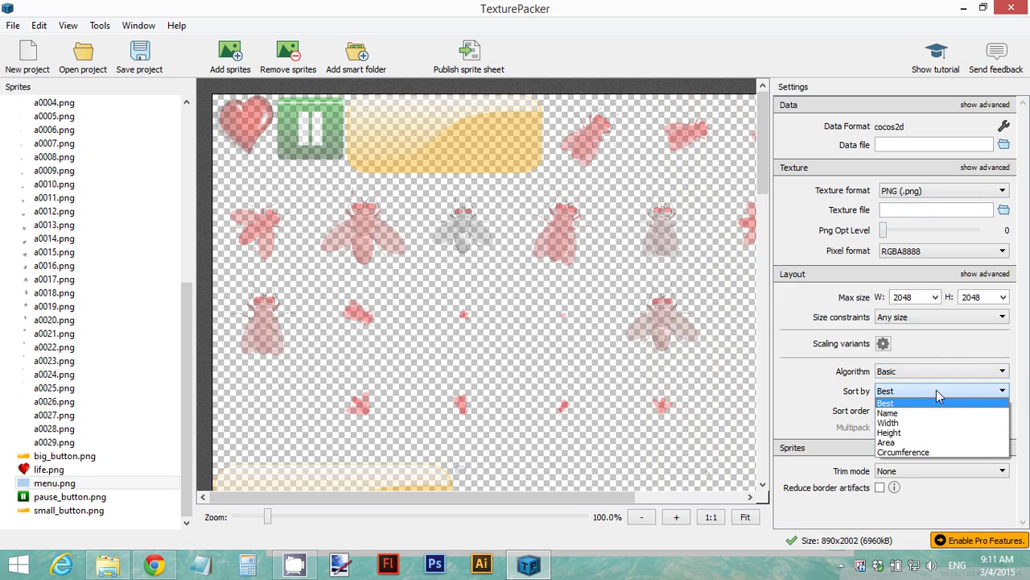
click(923, 412)
click(924, 412)
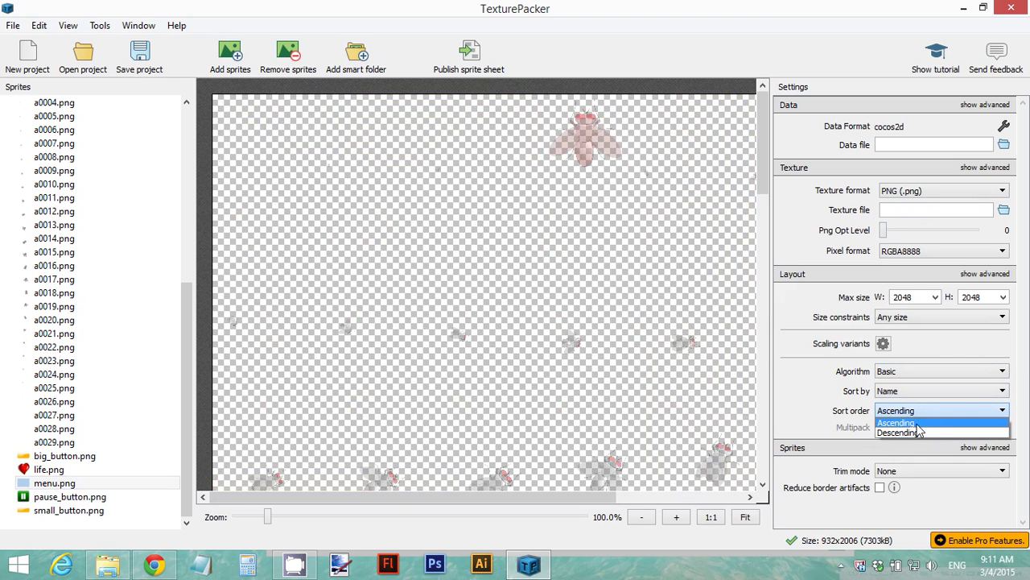
click(924, 422)
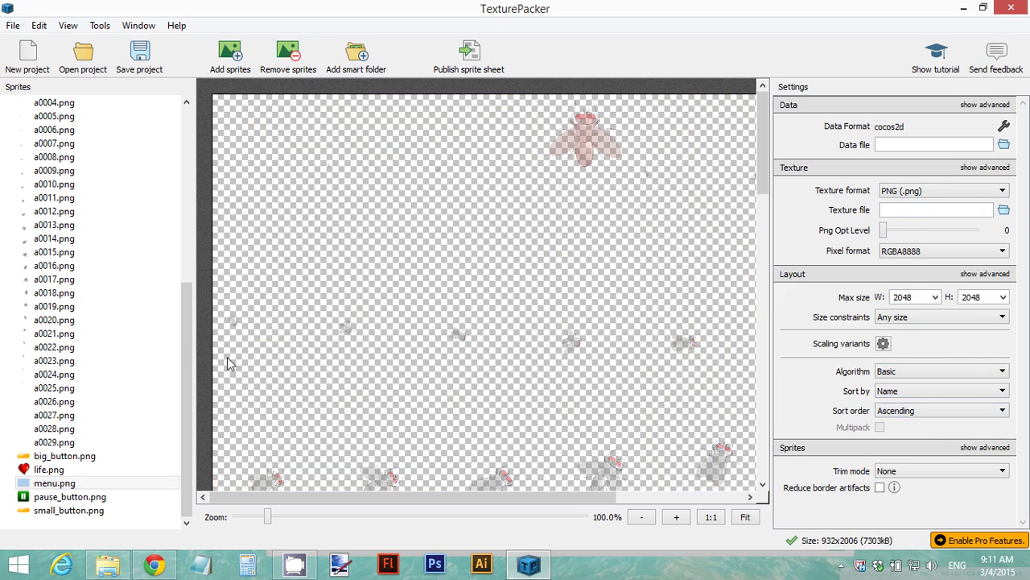
mouse_move(190, 346)
mouse_down()
mouse_move(206, 143)
mouse_move(190, 131)
mouse_move(186, 348)
mouse_up()
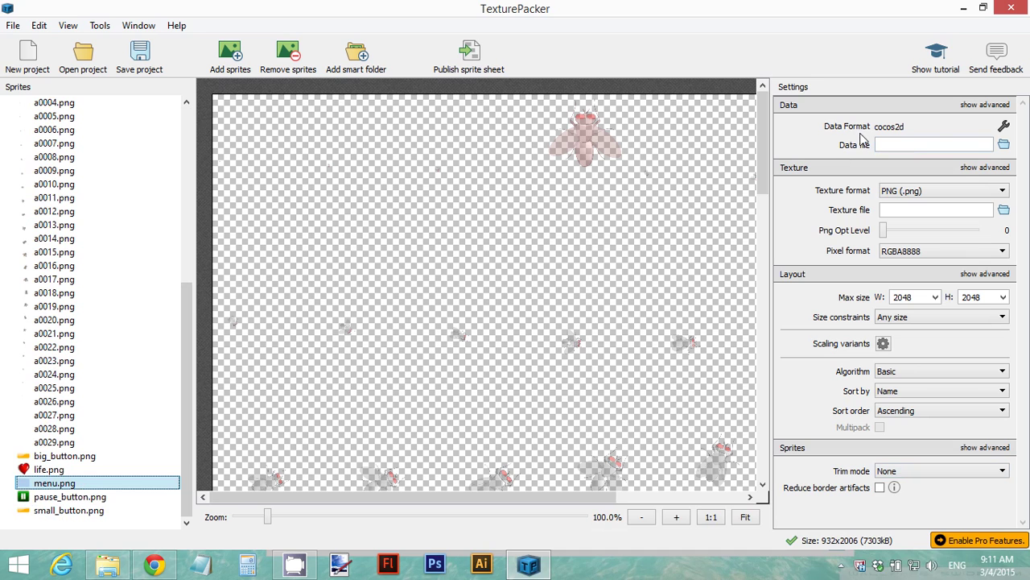
Set the cocos2d data file to flygamespritesheet.plist in the Fly Game Assets folder on the Desktop
click(937, 146)
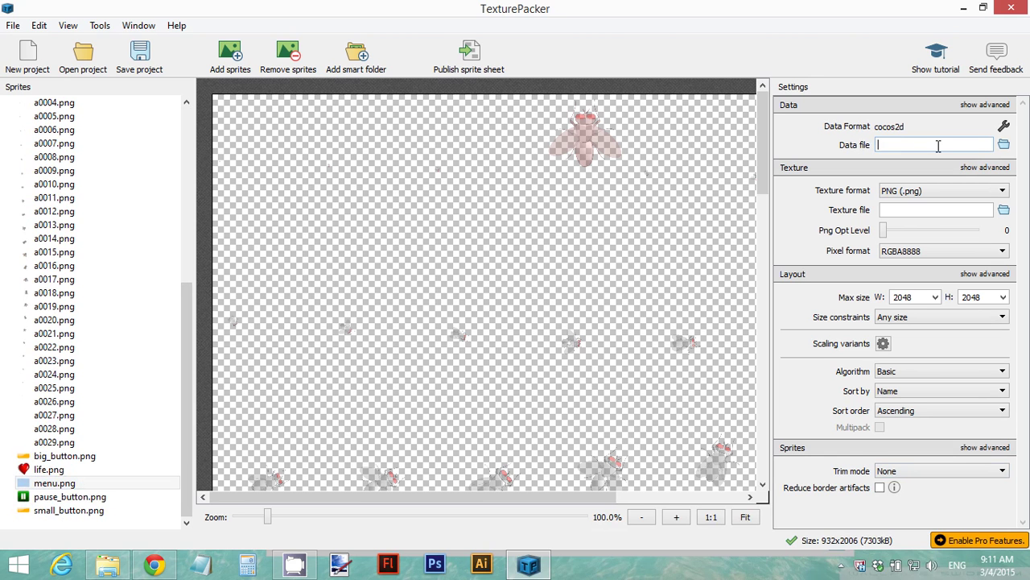
click(1004, 144)
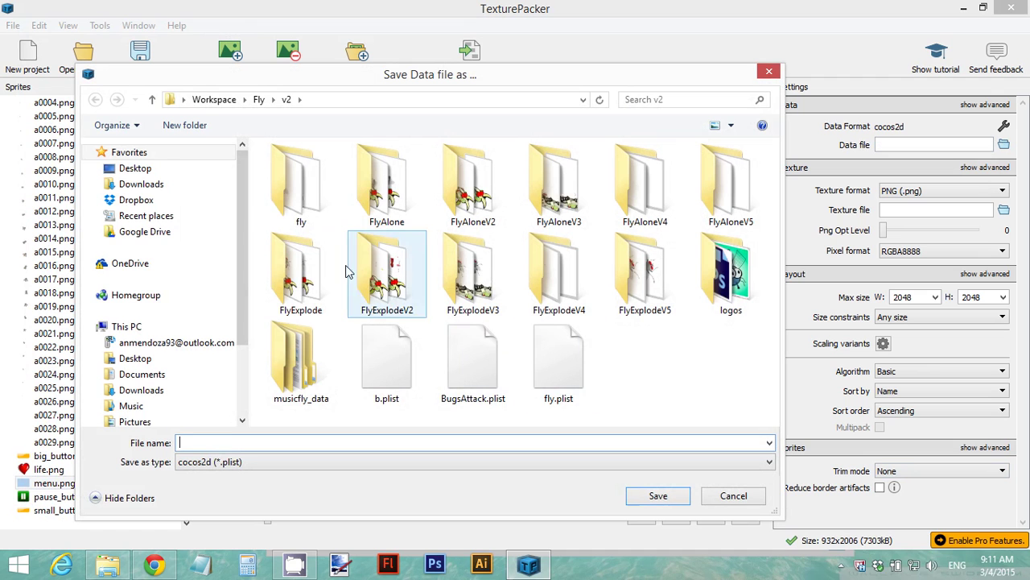
click(131, 170)
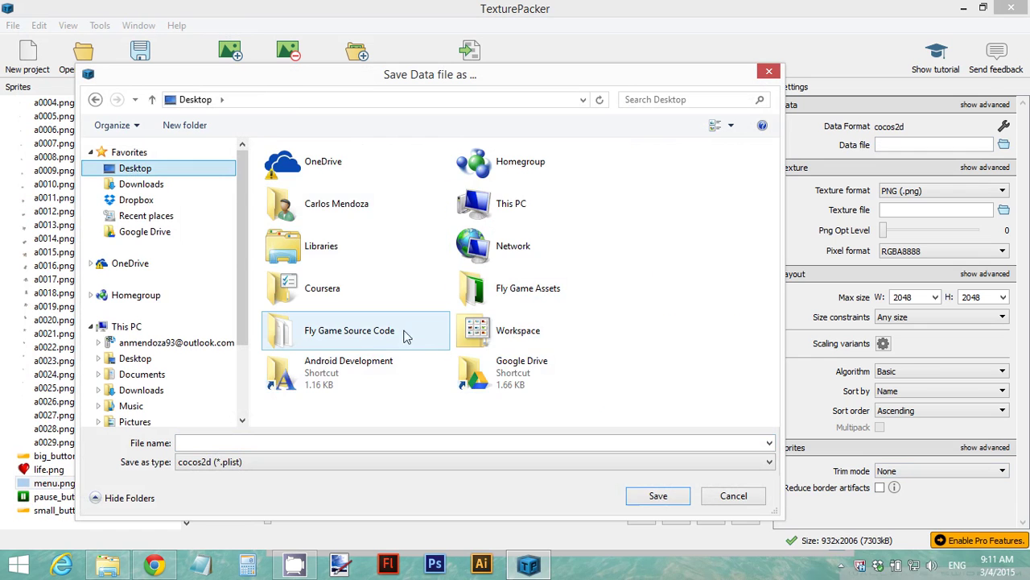
click(522, 292)
double_click(522, 291)
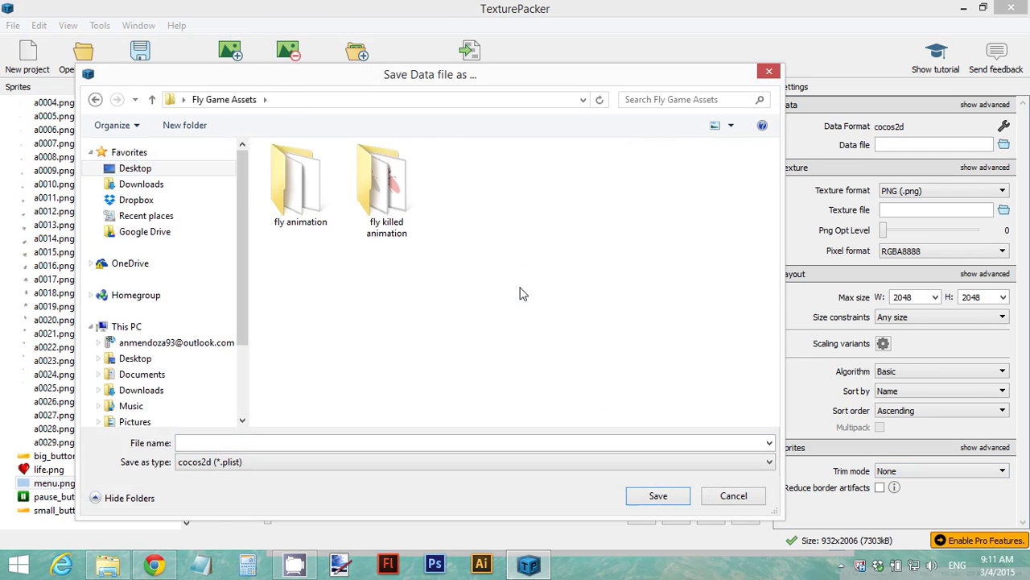
click(339, 439)
text(flygamespritesheet)
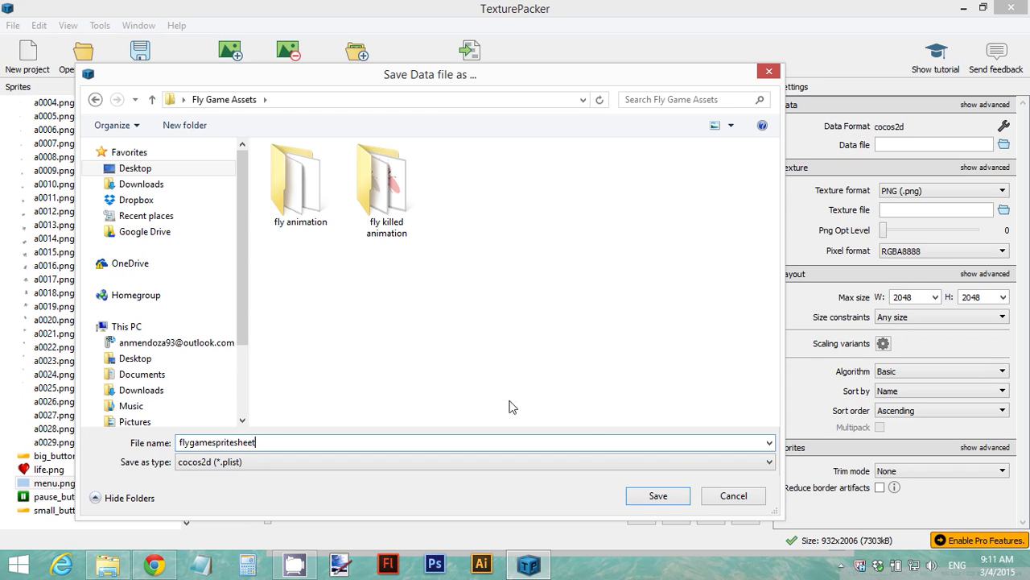
click(659, 496)
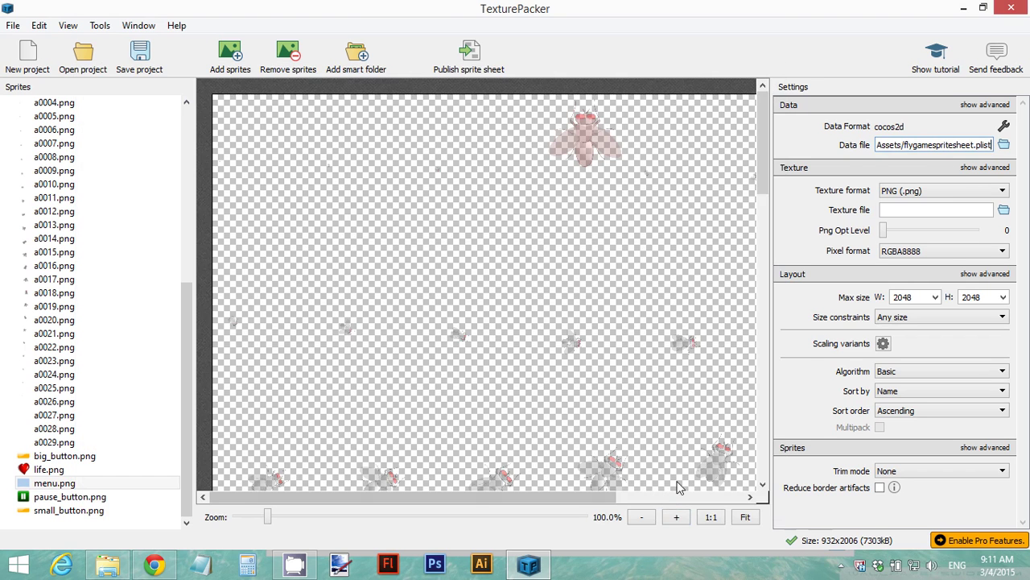
Set the texture file to flygamespritesheet.png in the Fly Game Assets folder on the Desktop
click(1004, 211)
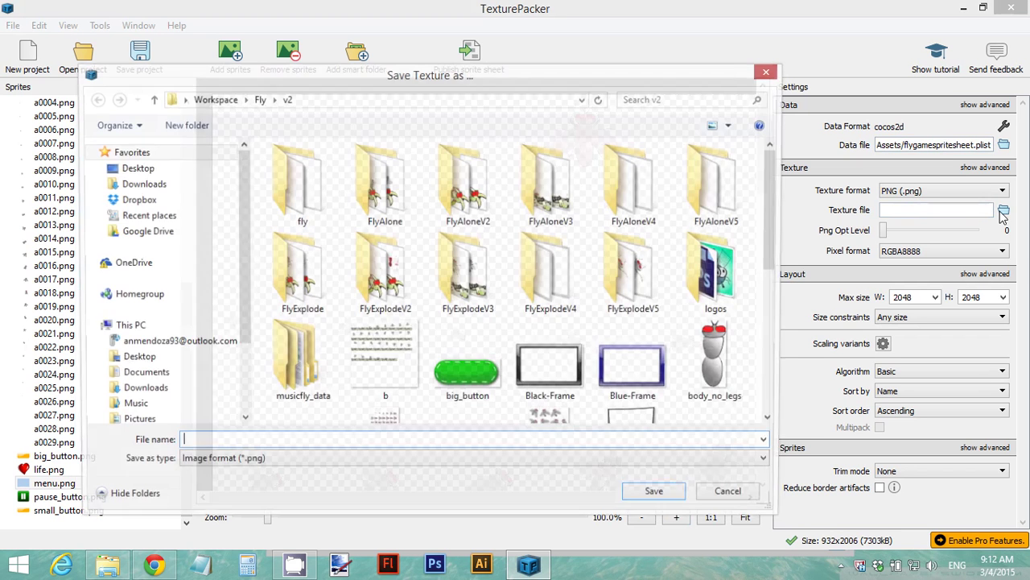
click(134, 169)
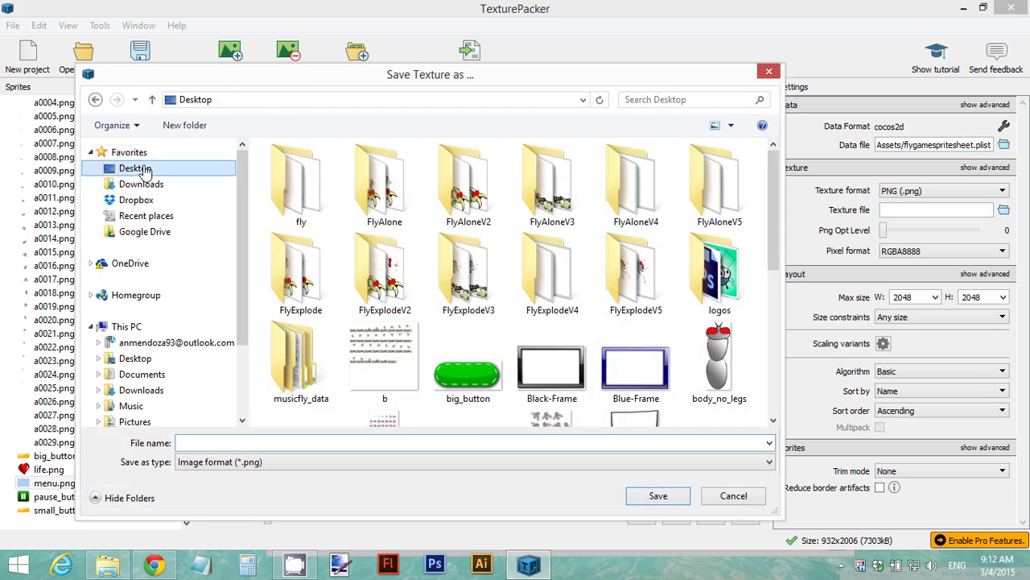
double_click(480, 298)
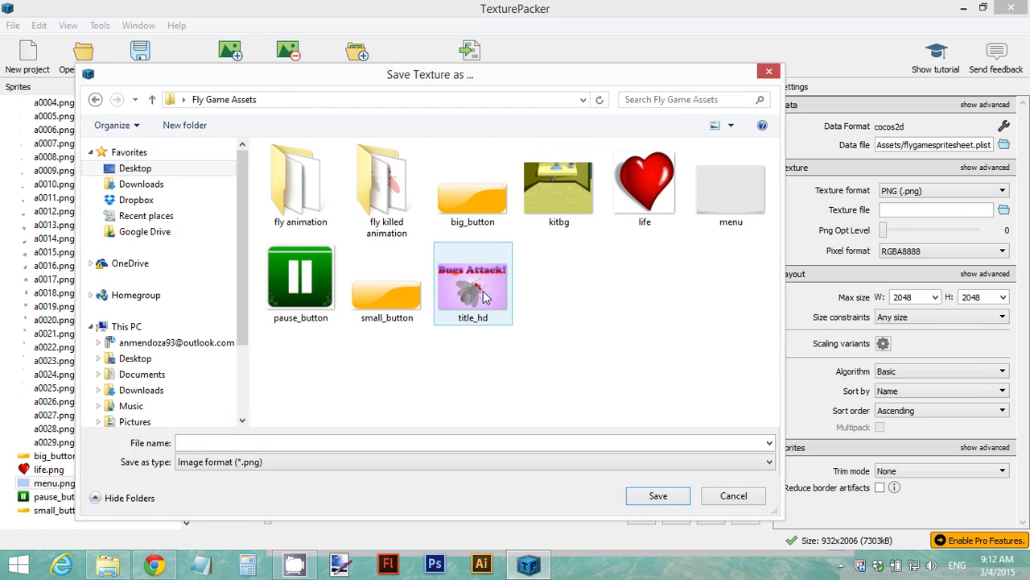
click(306, 443)
text(flygam)
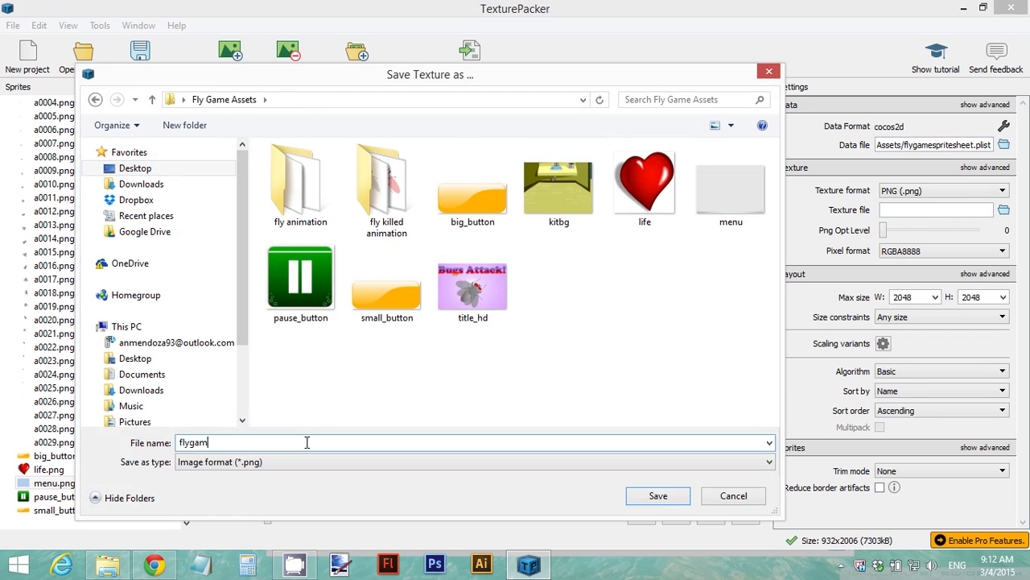
text(espritesheet)
click(656, 495)
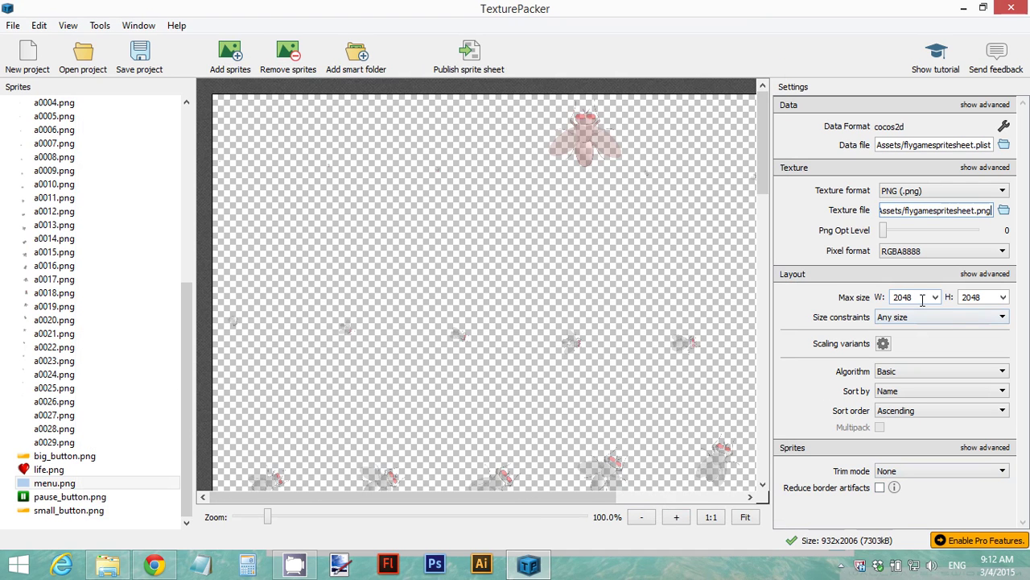
Look over the whole sprite sheet, publish it and close the publishing report
drag(923, 298, 886, 296)
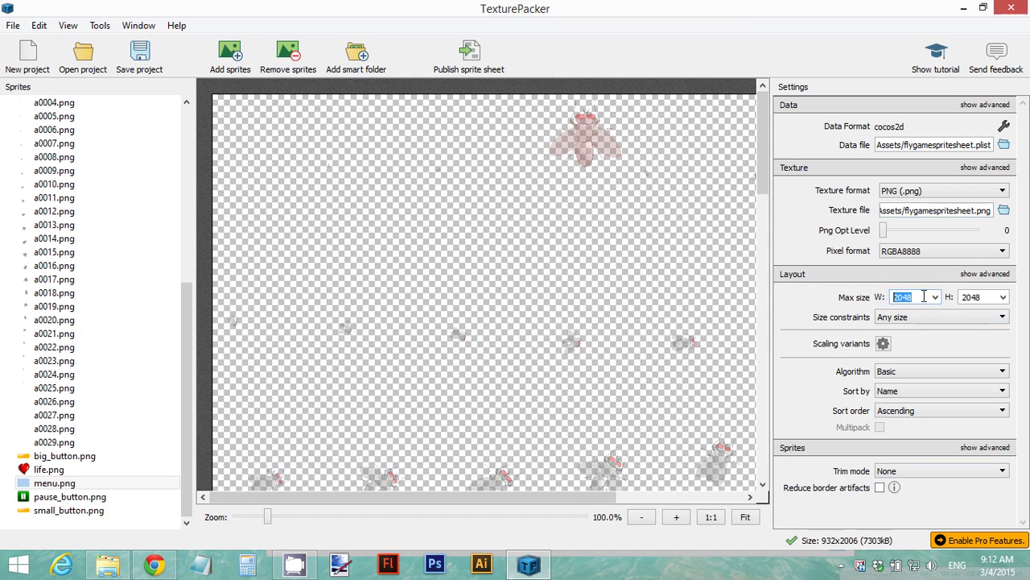
drag(763, 145, 760, 302)
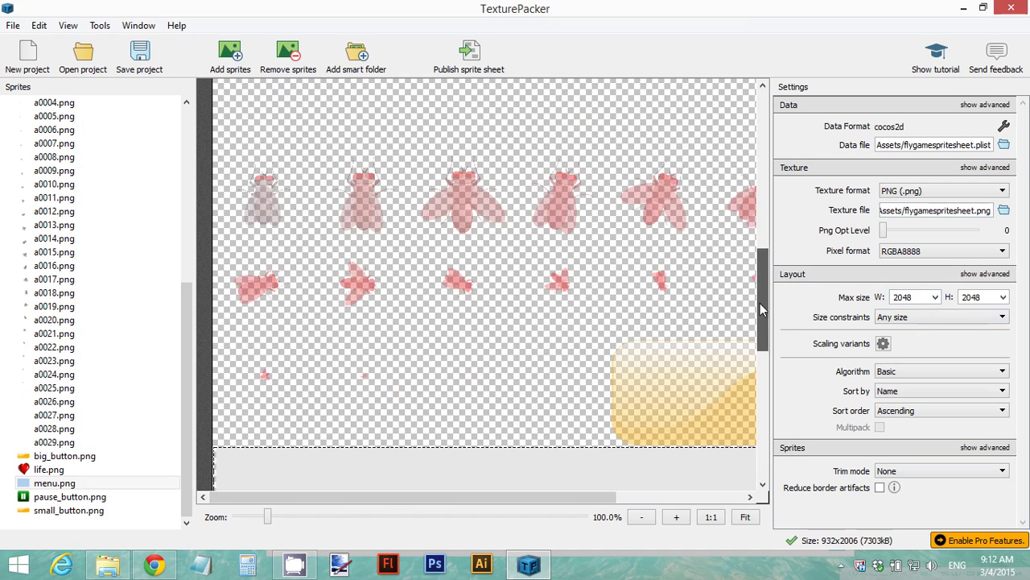
click(746, 520)
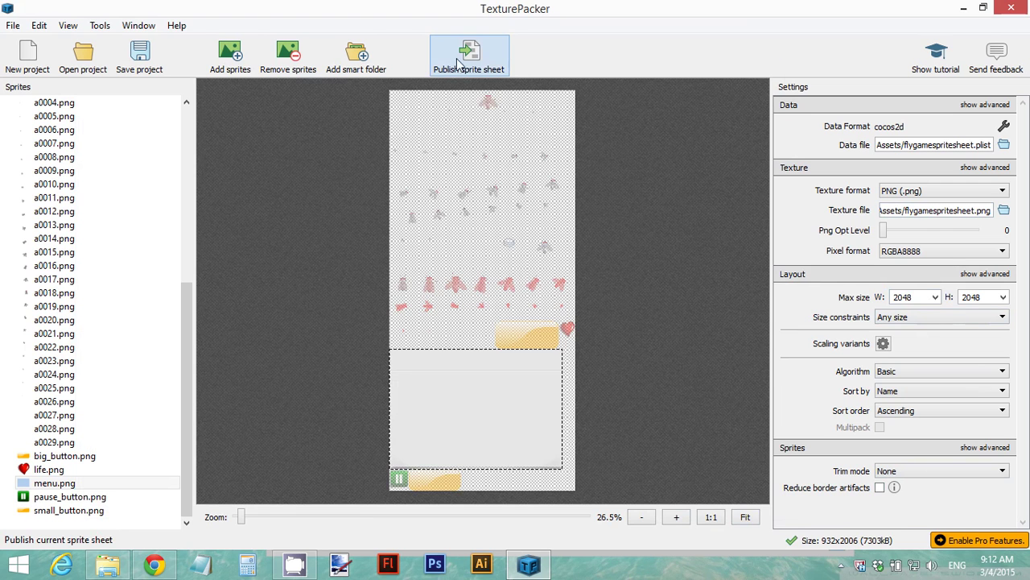
click(486, 55)
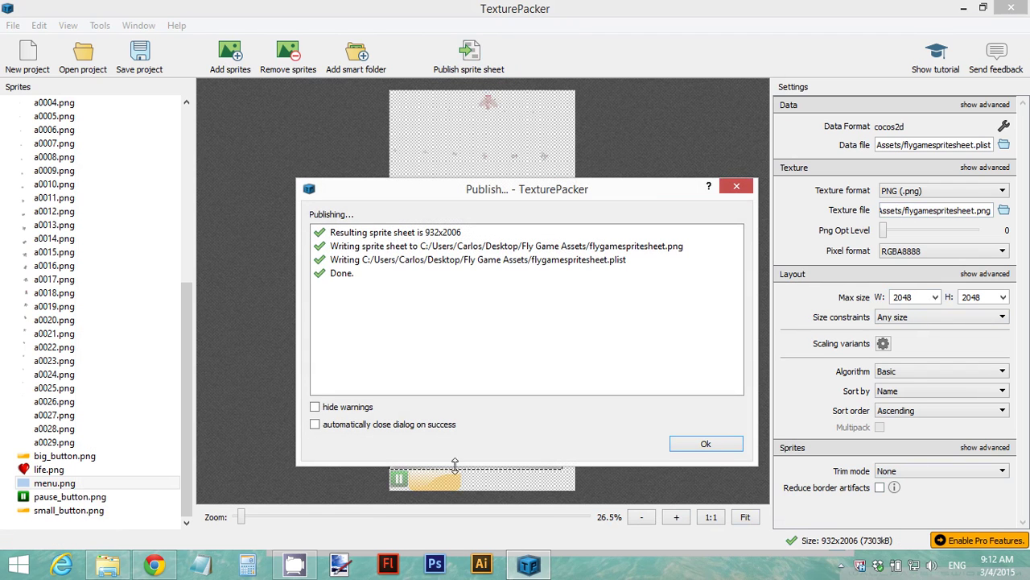
click(718, 445)
Switch to File Explorer, view the published flygamespritesheet image in Fly Game Assets, and select the flygamespritesheet.plist file
click(119, 568)
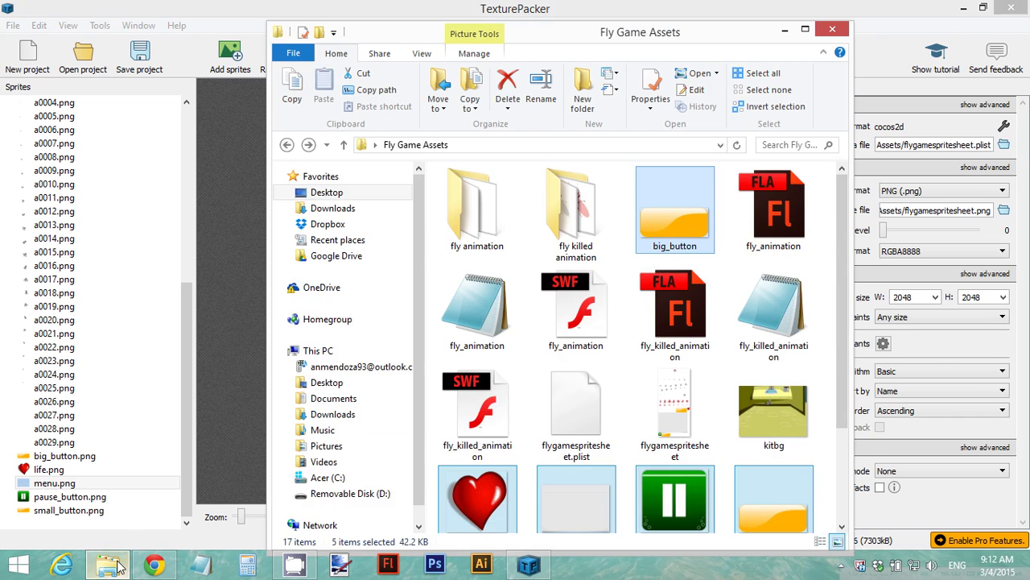
double_click(549, 35)
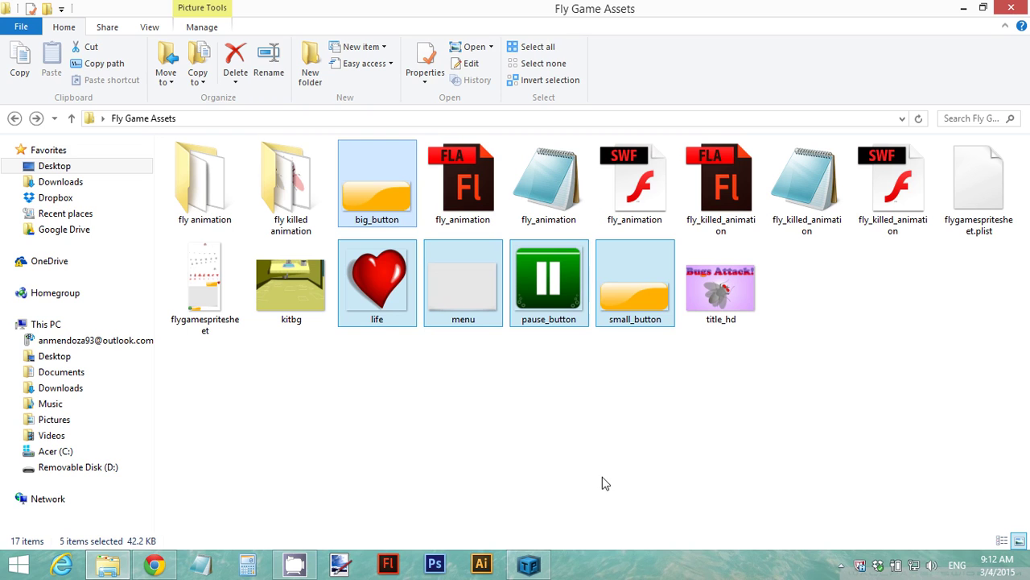
click(217, 394)
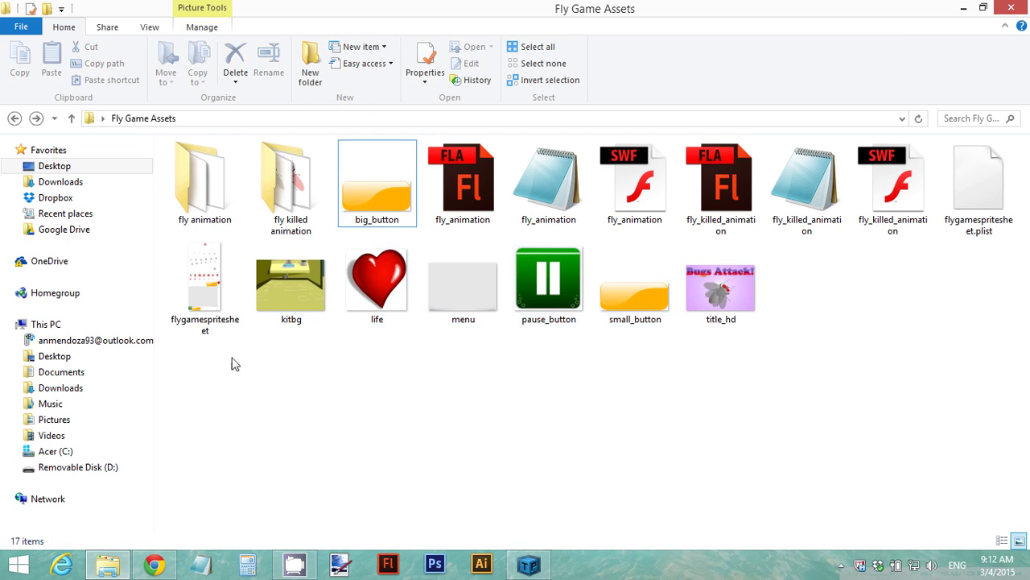
click(206, 265)
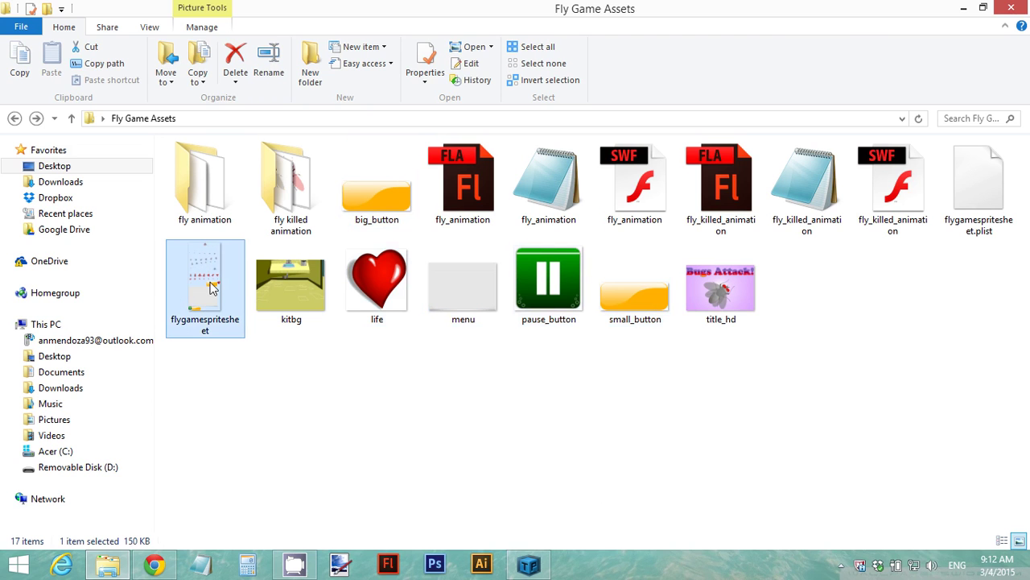
double_click(212, 288)
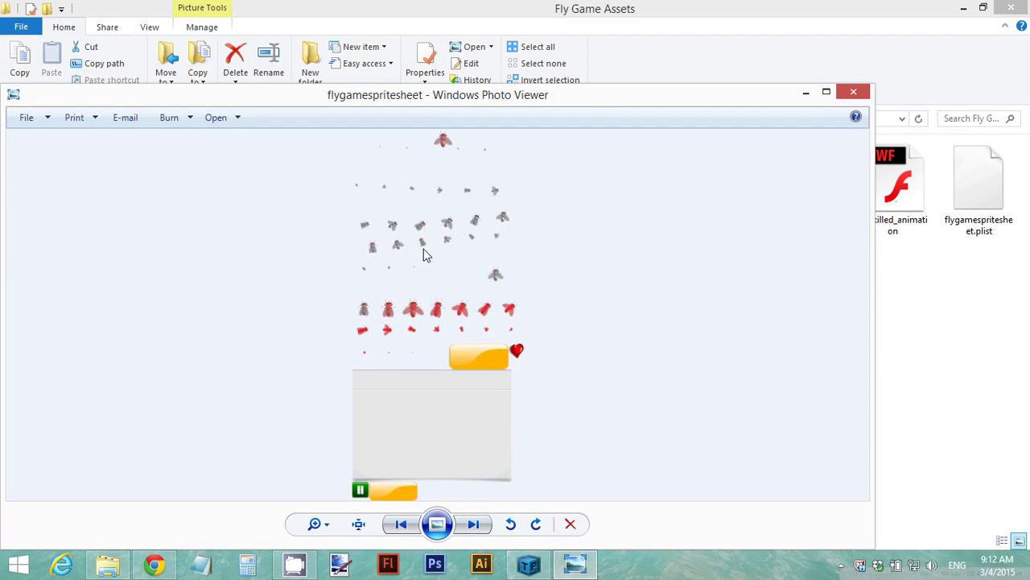
click(855, 95)
click(383, 404)
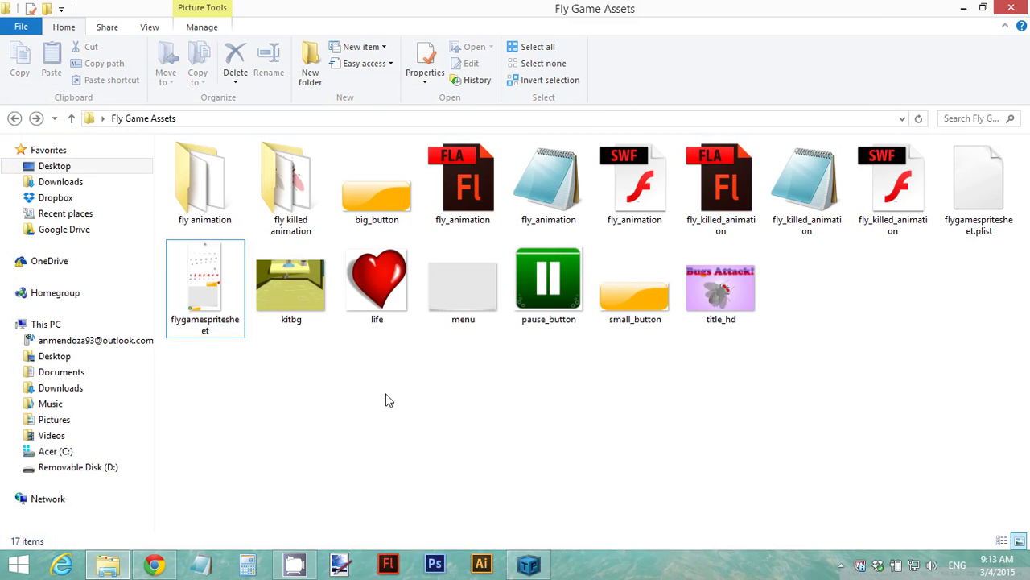
click(972, 187)
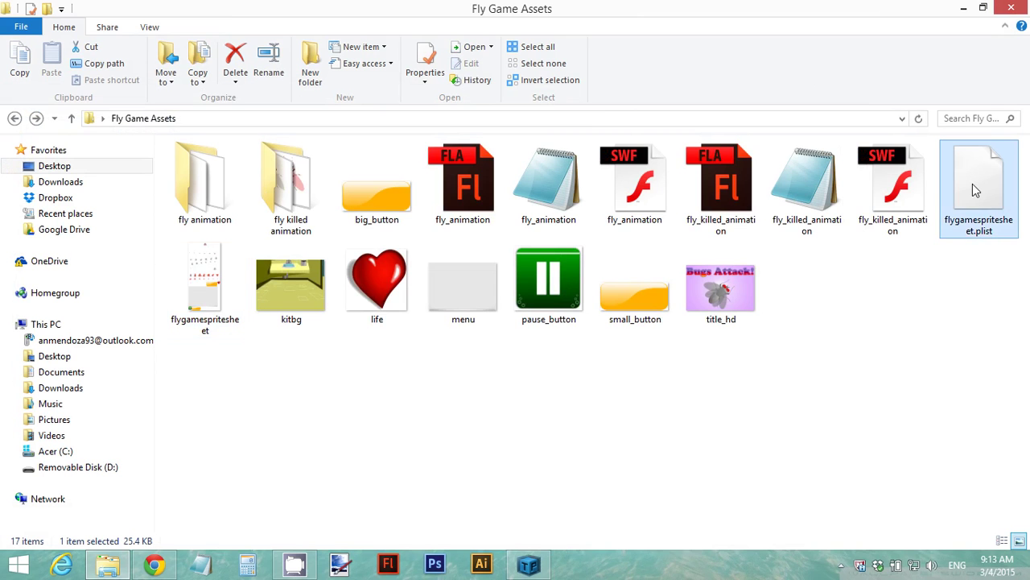
Open flygamespritesheet.plist in Notepad++ and examine the frame entries from a0001.png onward
right_click(972, 189)
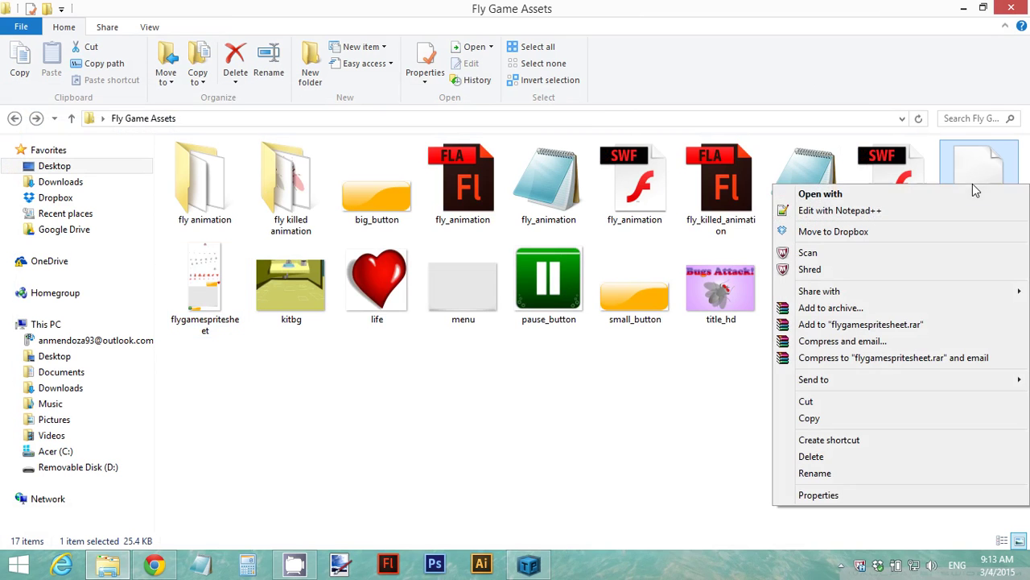
click(871, 214)
click(462, 276)
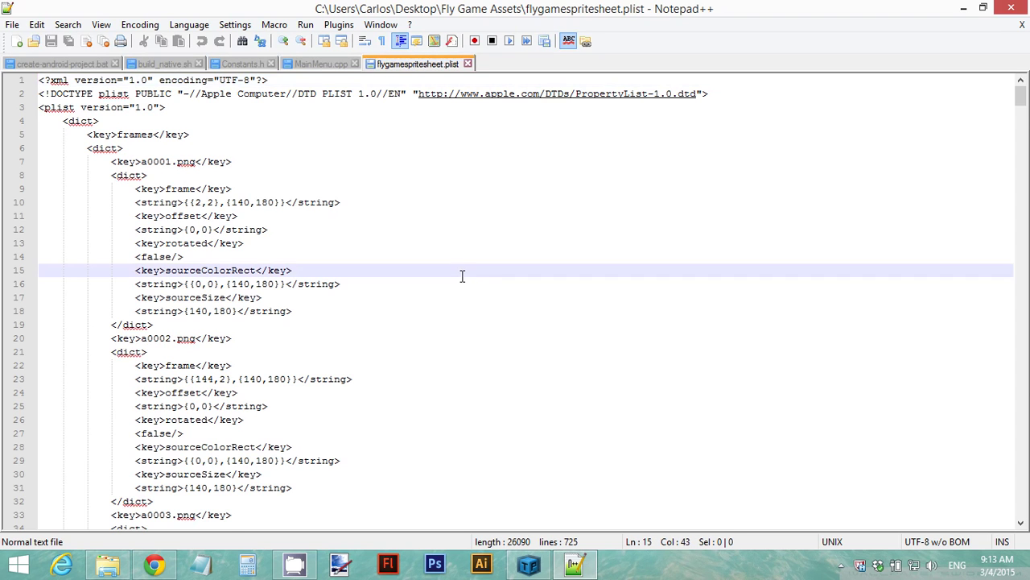
scroll(462, 276, down, 4)
scroll(462, 276, down, 20)
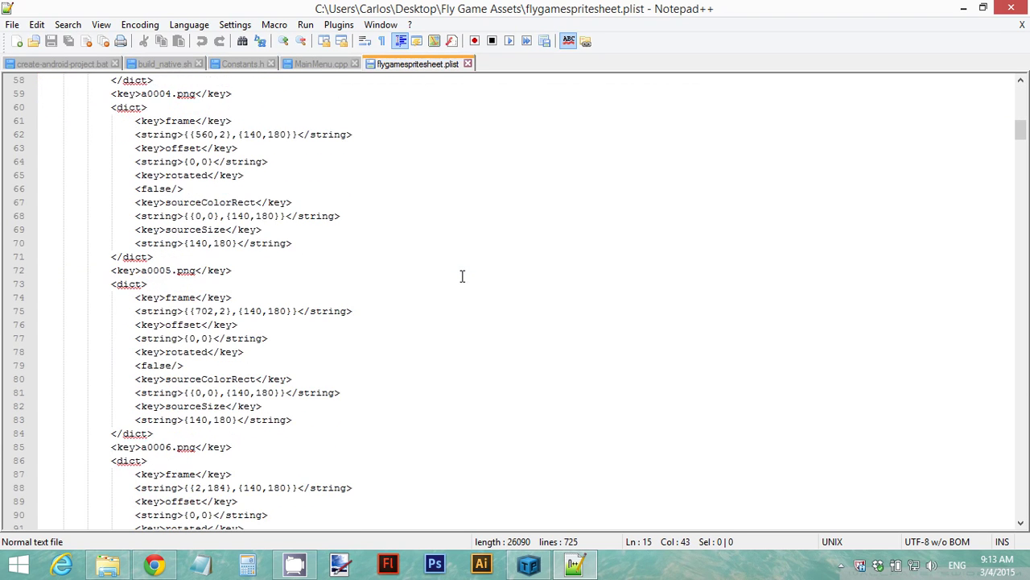
scroll(462, 276, down, 9)
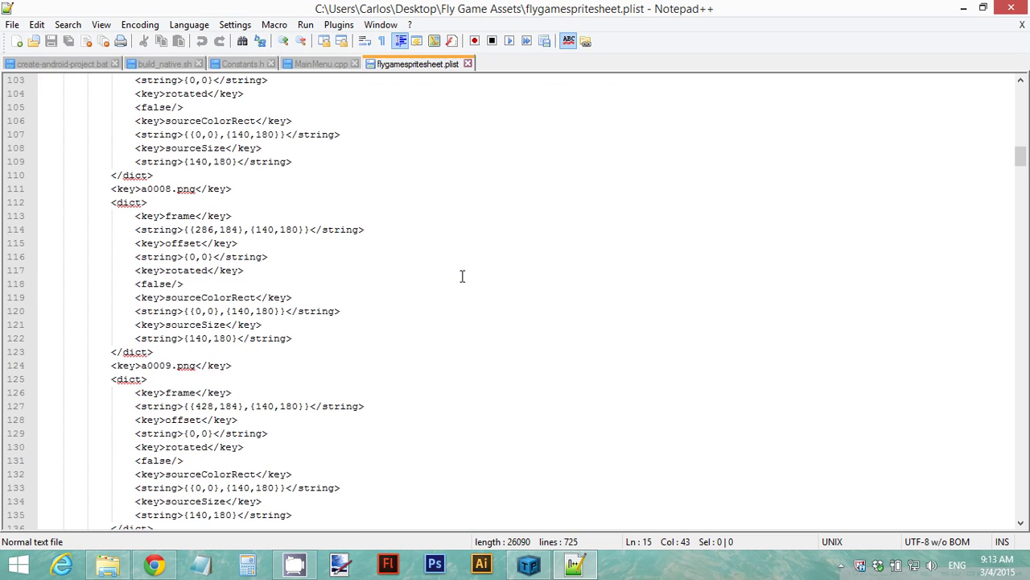
scroll(462, 276, down, 10)
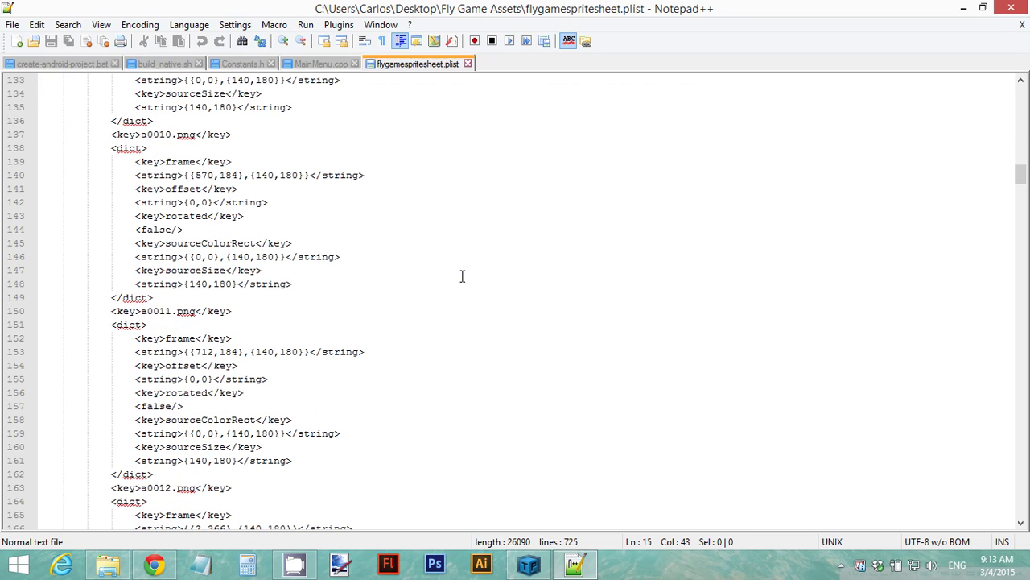
Examine the plist entries from a0011.png to a0018.png, including their frame, offset and size values, and close Notepad++
click(269, 310)
scroll(483, 291, down, 3)
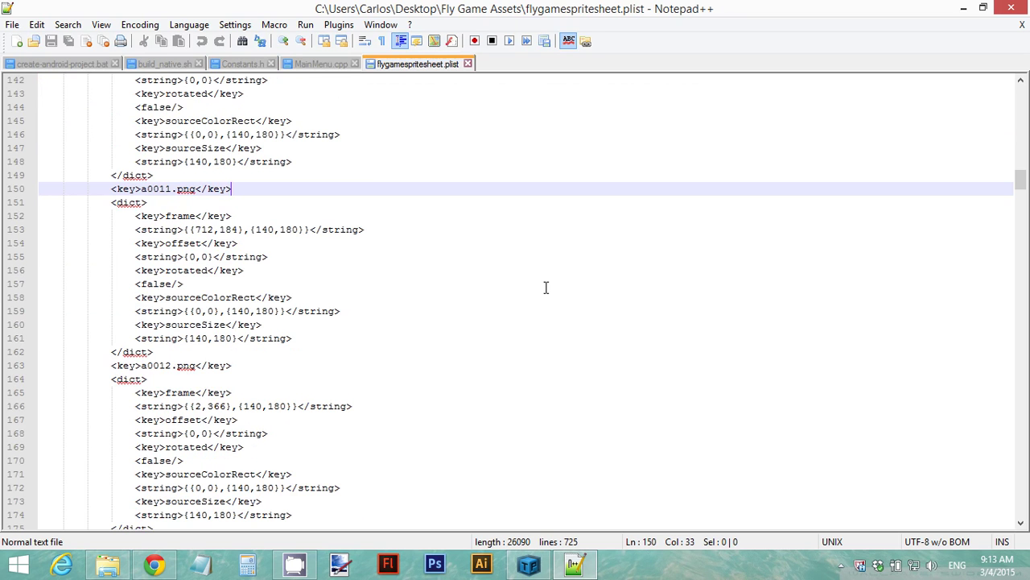
scroll(546, 288, down, 18)
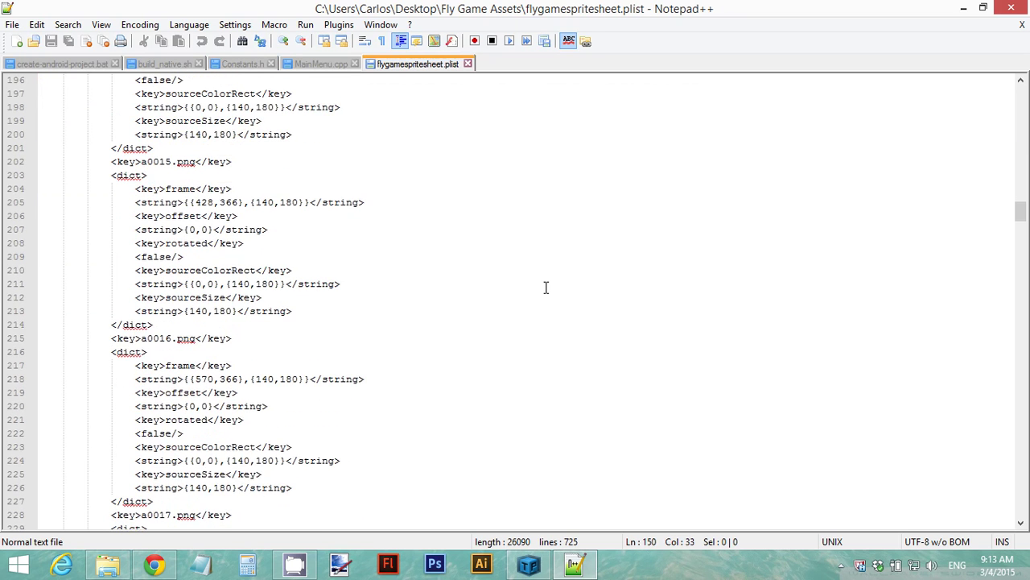
scroll(546, 288, down, 4)
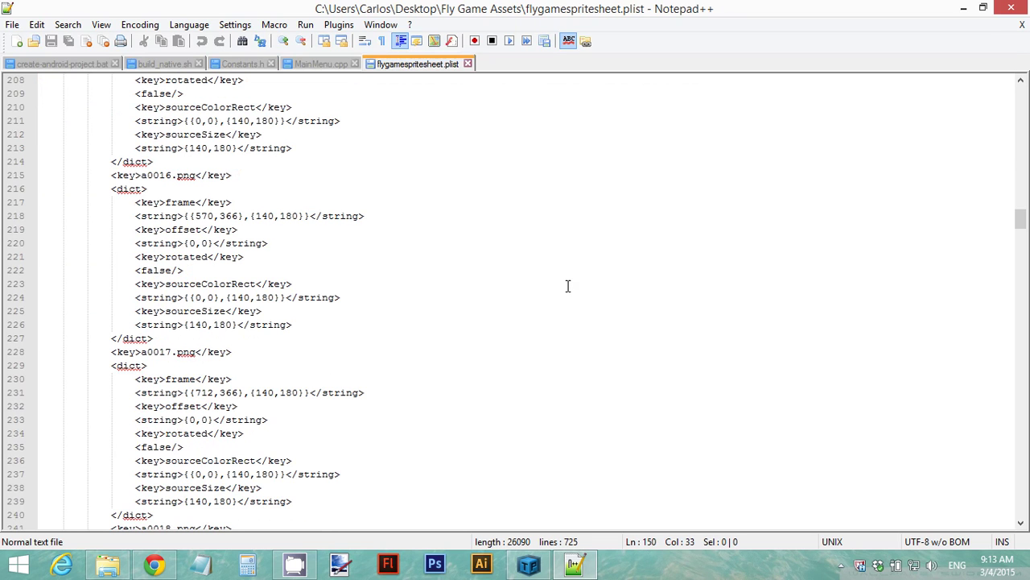
click(567, 286)
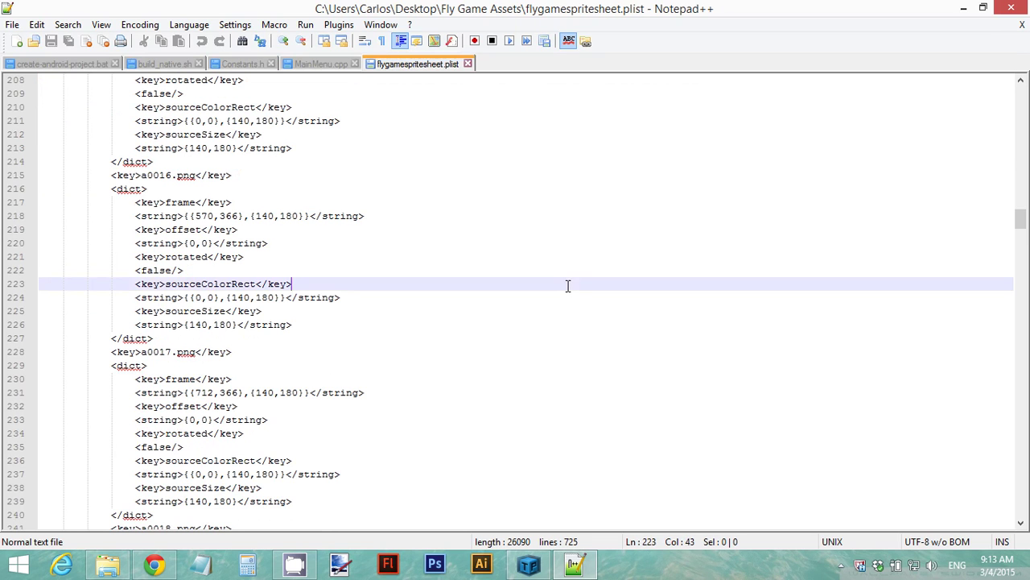
scroll(568, 286, down, 4)
click(500, 289)
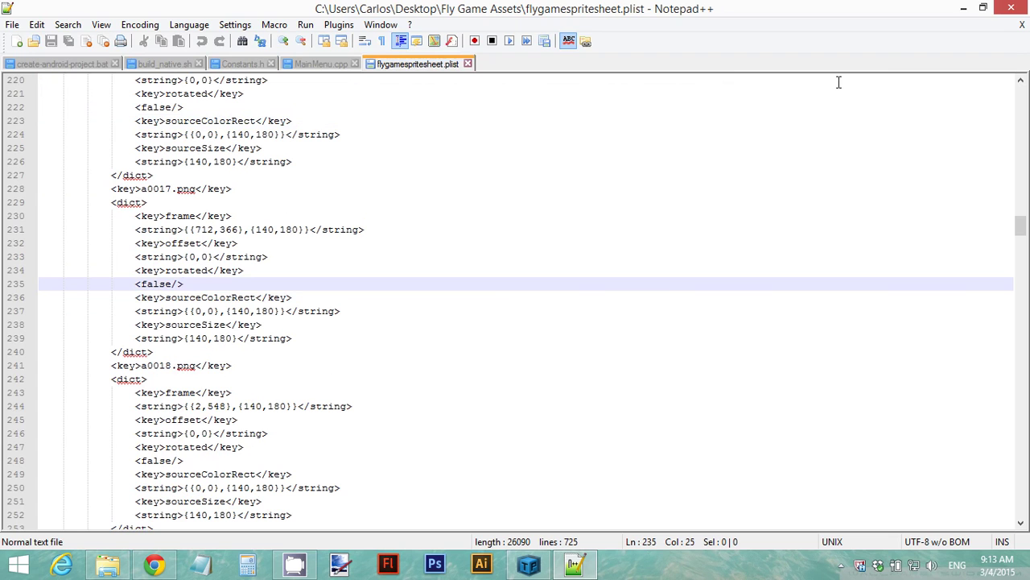
click(1012, 8)
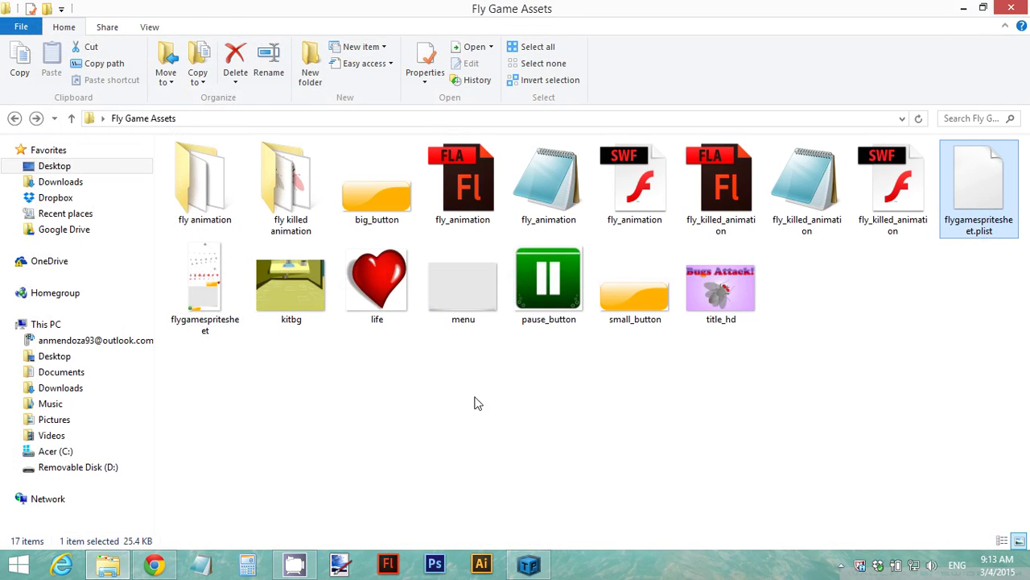
click(195, 272)
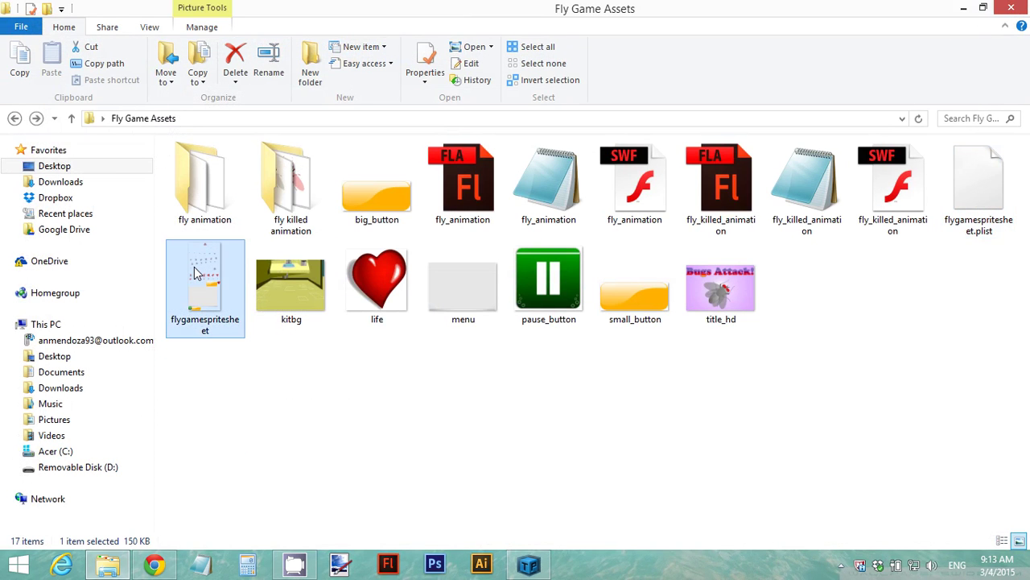
ctrl+click(985, 193)
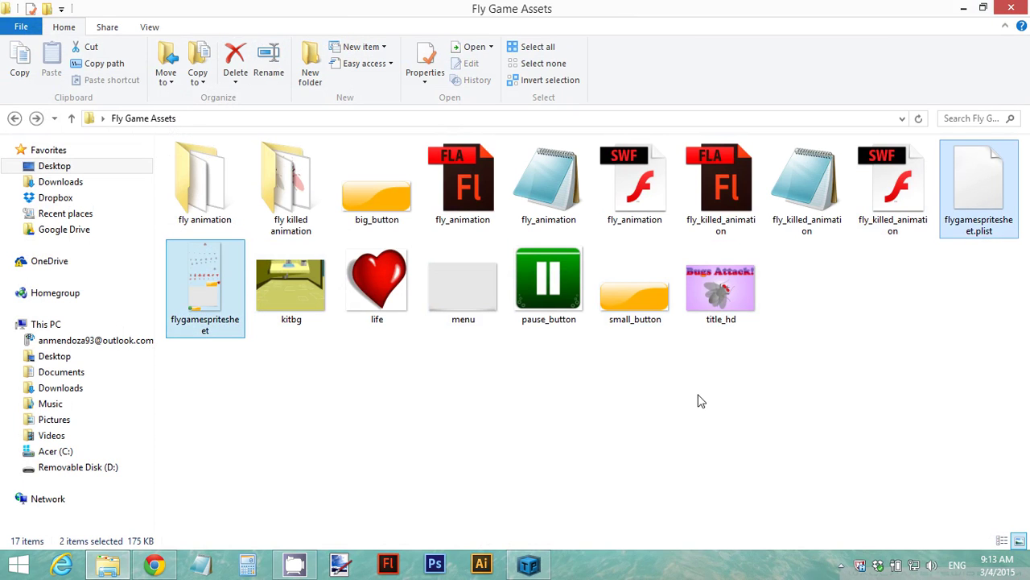
click(569, 399)
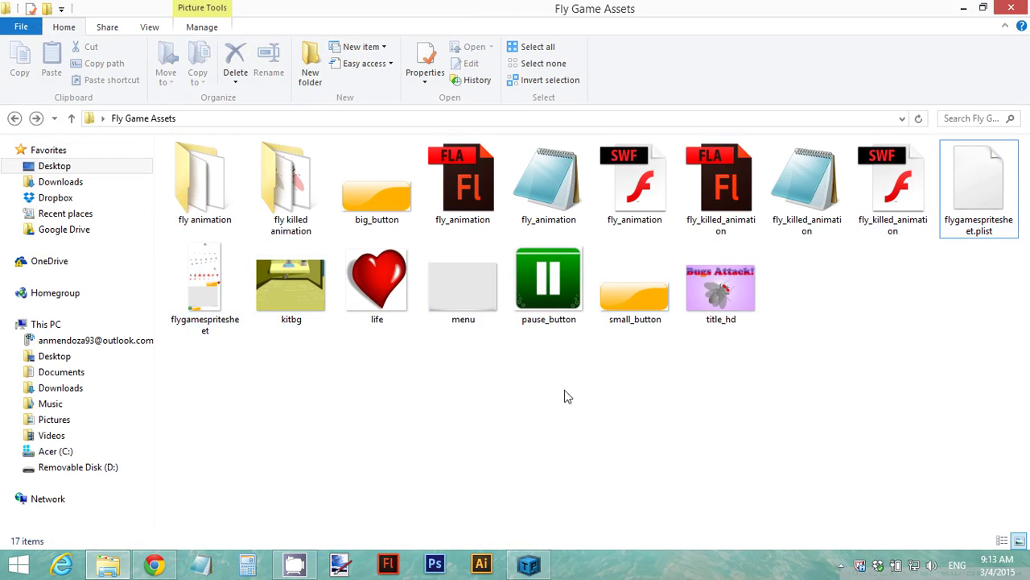
Copy the flygamespritesheet image and flygamespritesheet.plist from the Fly Game Assets folder
click(225, 304)
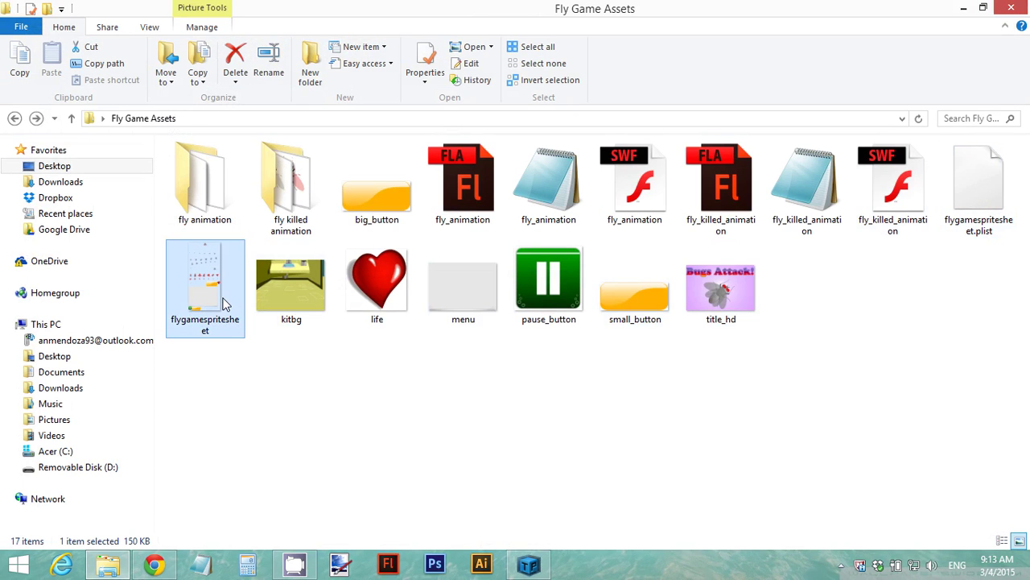
ctrl+click(975, 185)
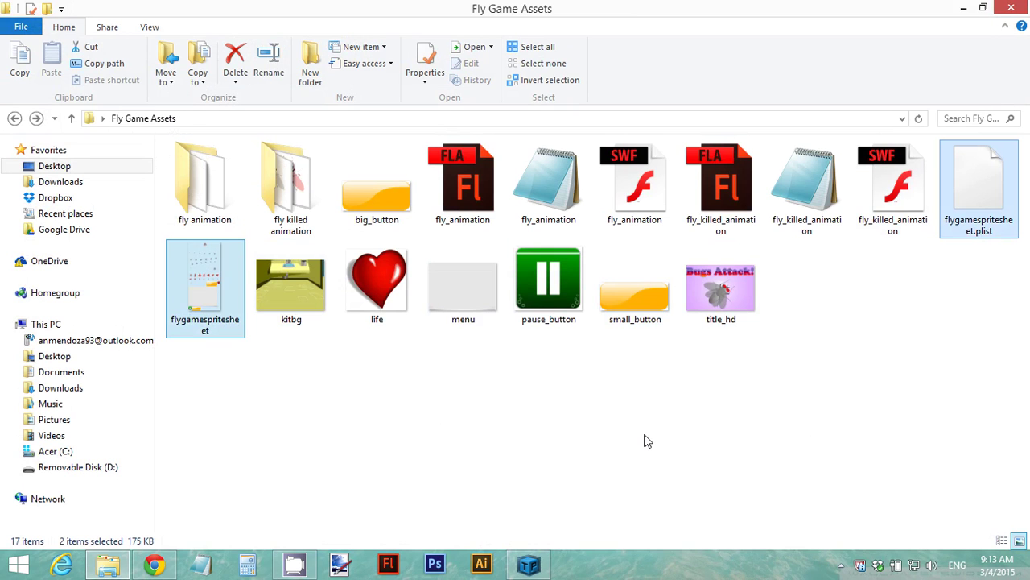
key(ctrl+c)
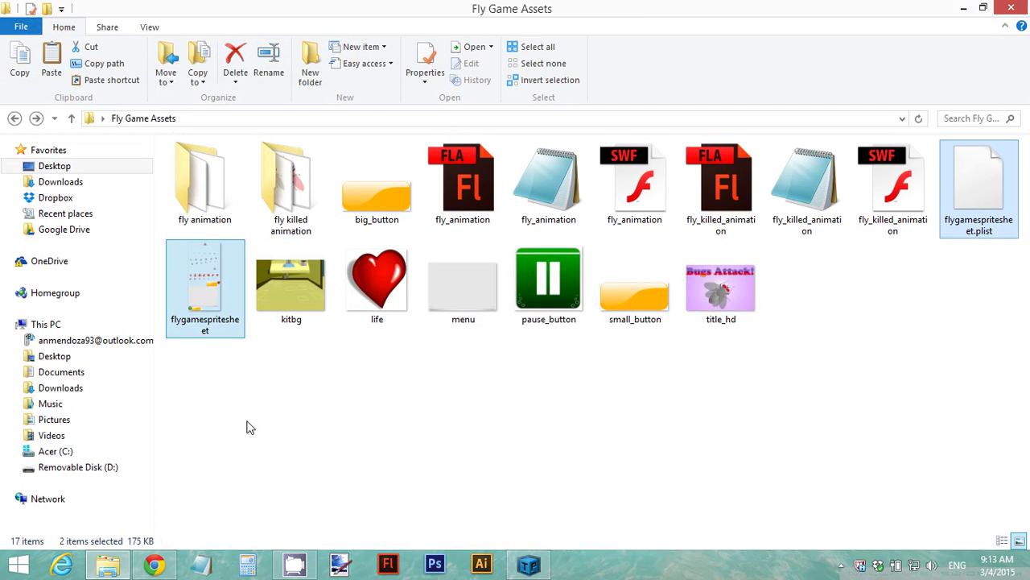
Paste the two sprite sheet files into the flygame project's Resources folder, under Games\cocos2dx in the Android folder reached from the Desktop's Android Development shortcut
click(69, 171)
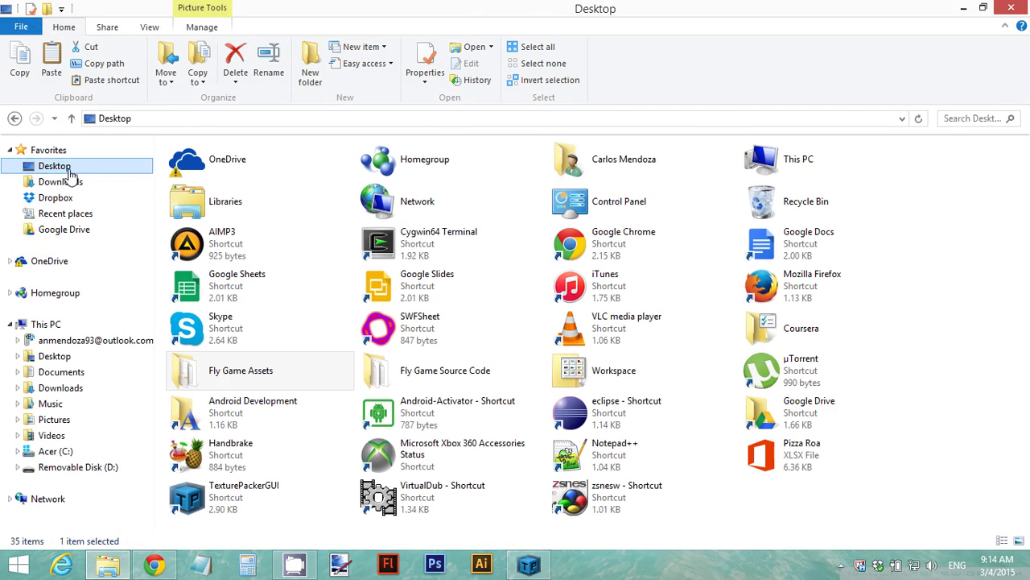
double_click(223, 412)
double_click(202, 169)
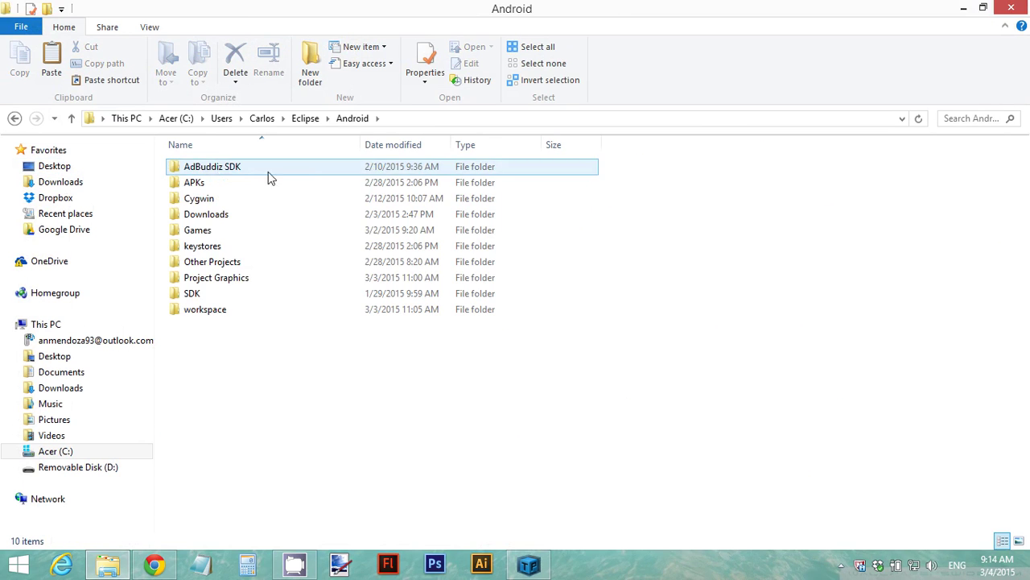
double_click(223, 231)
click(203, 184)
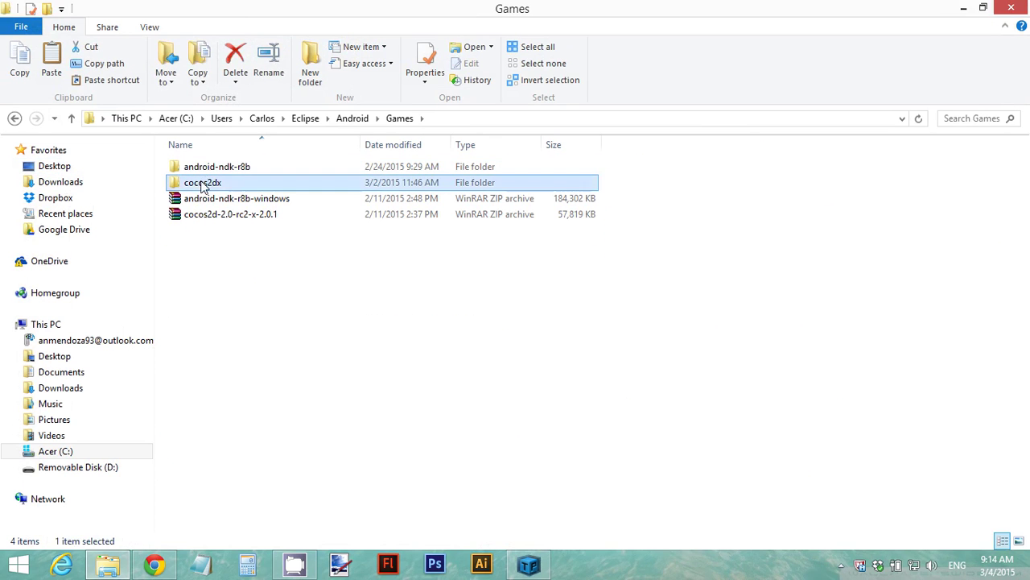
double_click(203, 185)
double_click(202, 261)
double_click(214, 200)
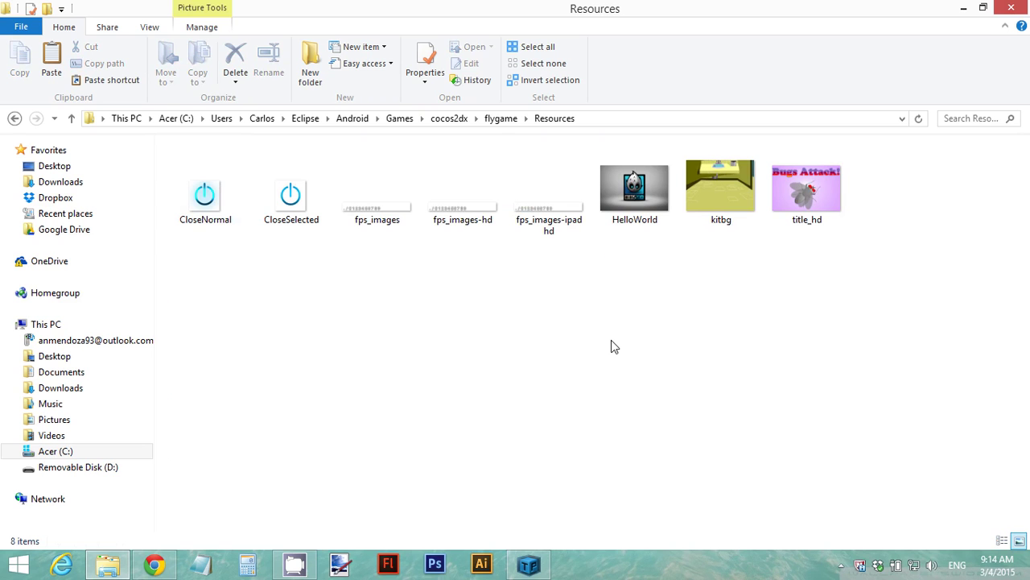
key(ctrl+v)
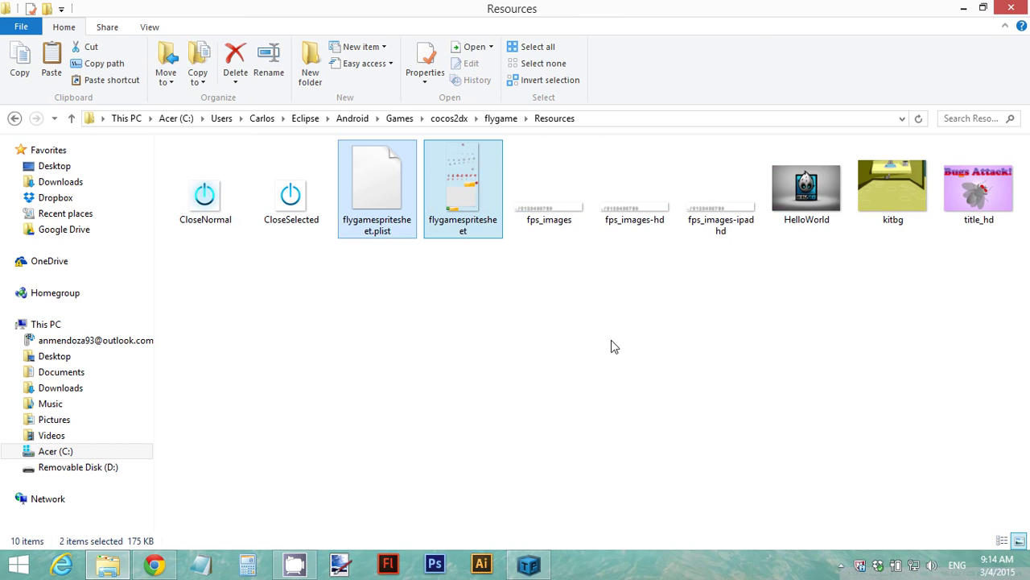
click(518, 349)
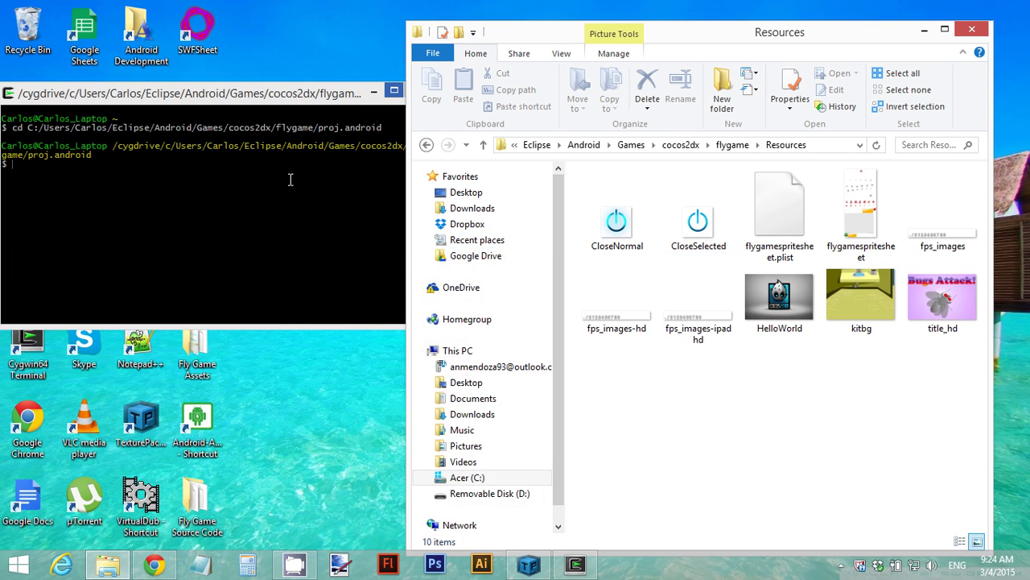
Switch to the Cygwin terminal and enter ./build_native.sh in the flygame proj.android directory
drag(147, 98, 171, 98)
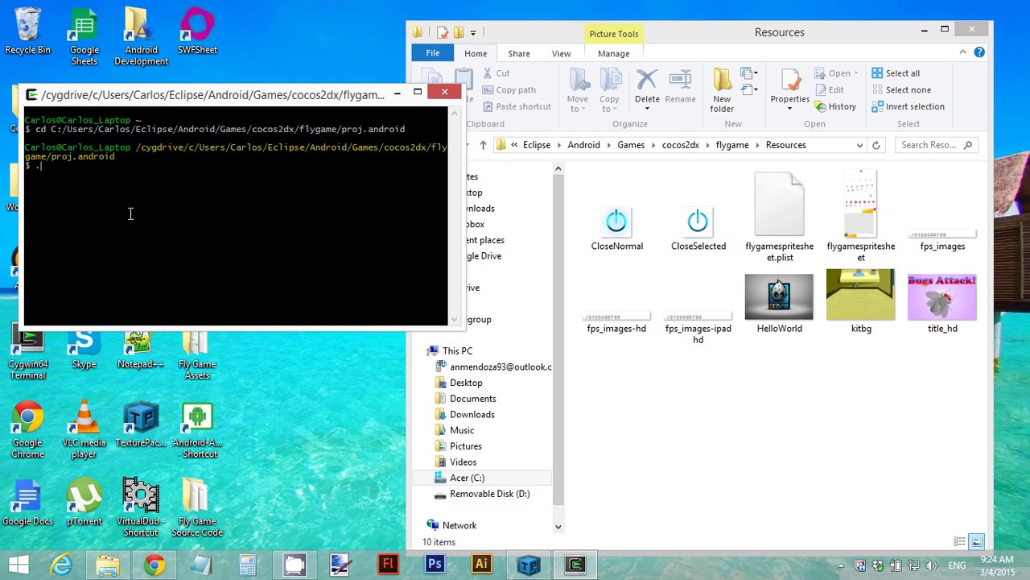
text(/build_native.sh)
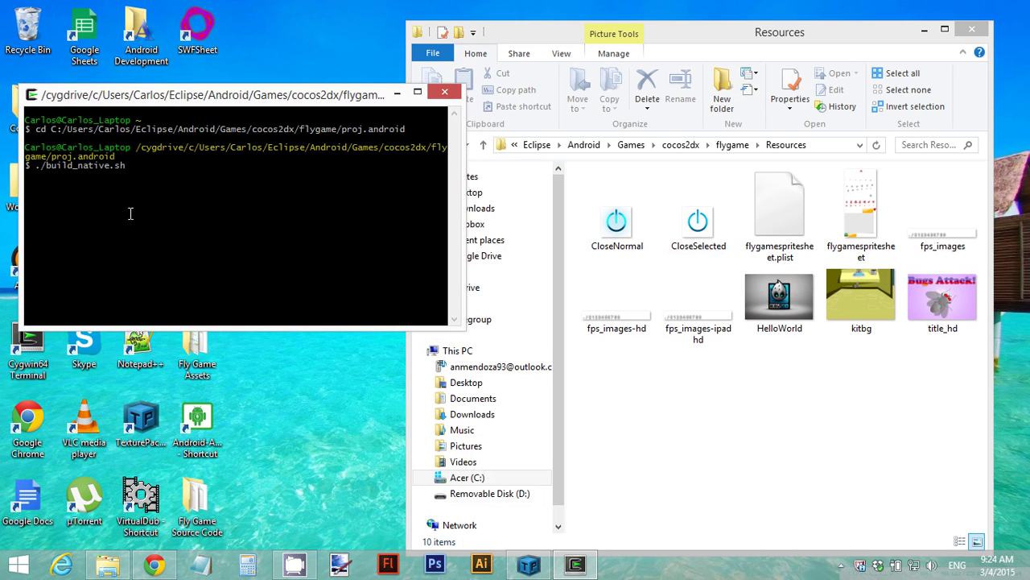